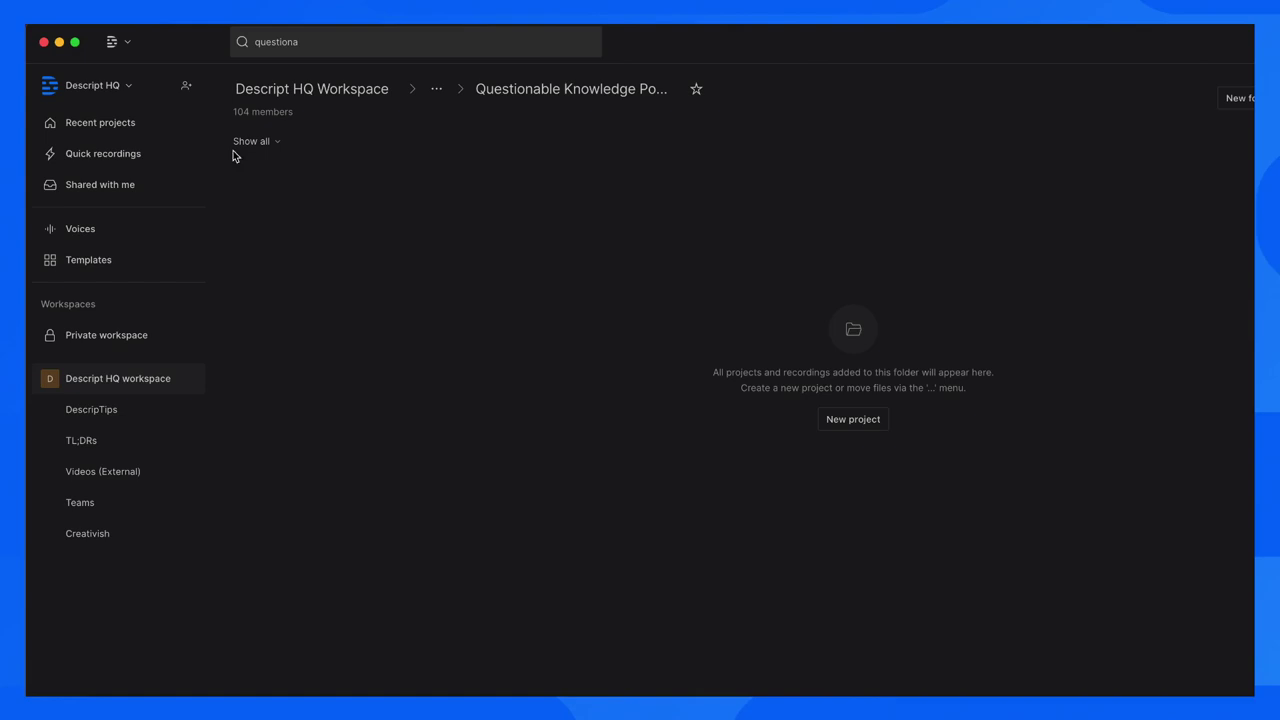
# Step: In Preferences, set the Default project type to Audio
pyautogui.click(116, 42)
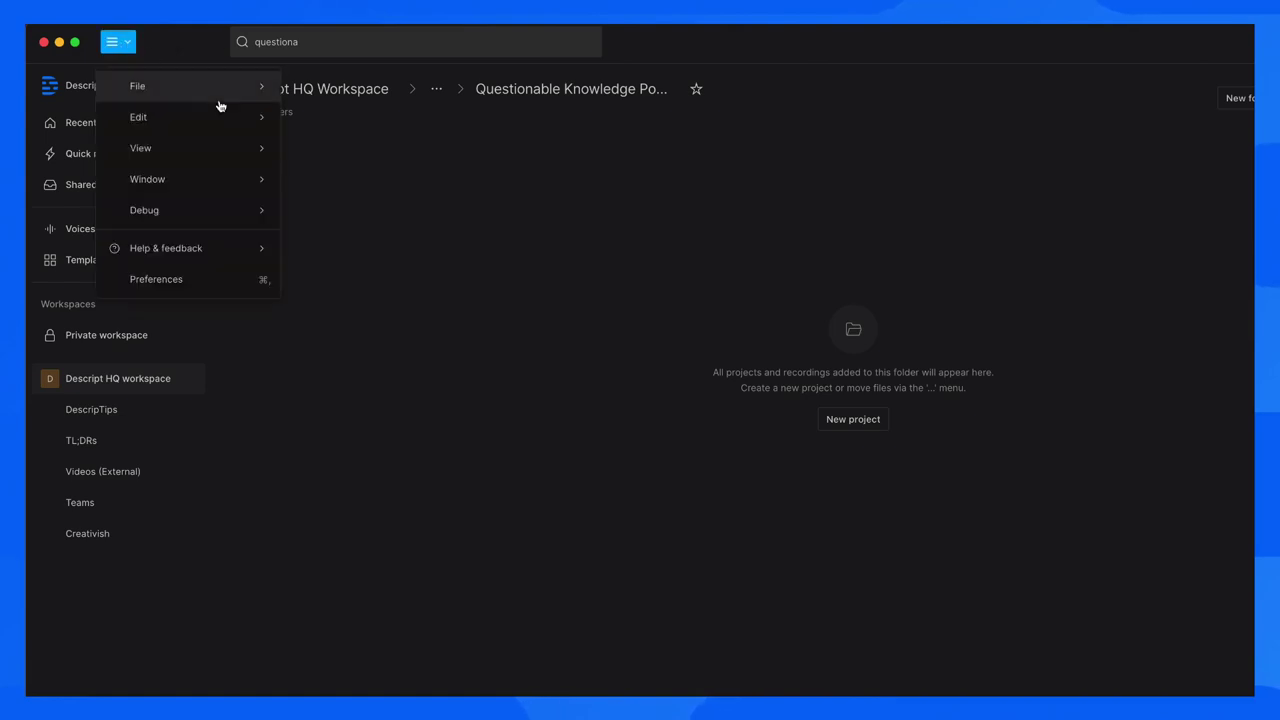
pyautogui.click(200, 279)
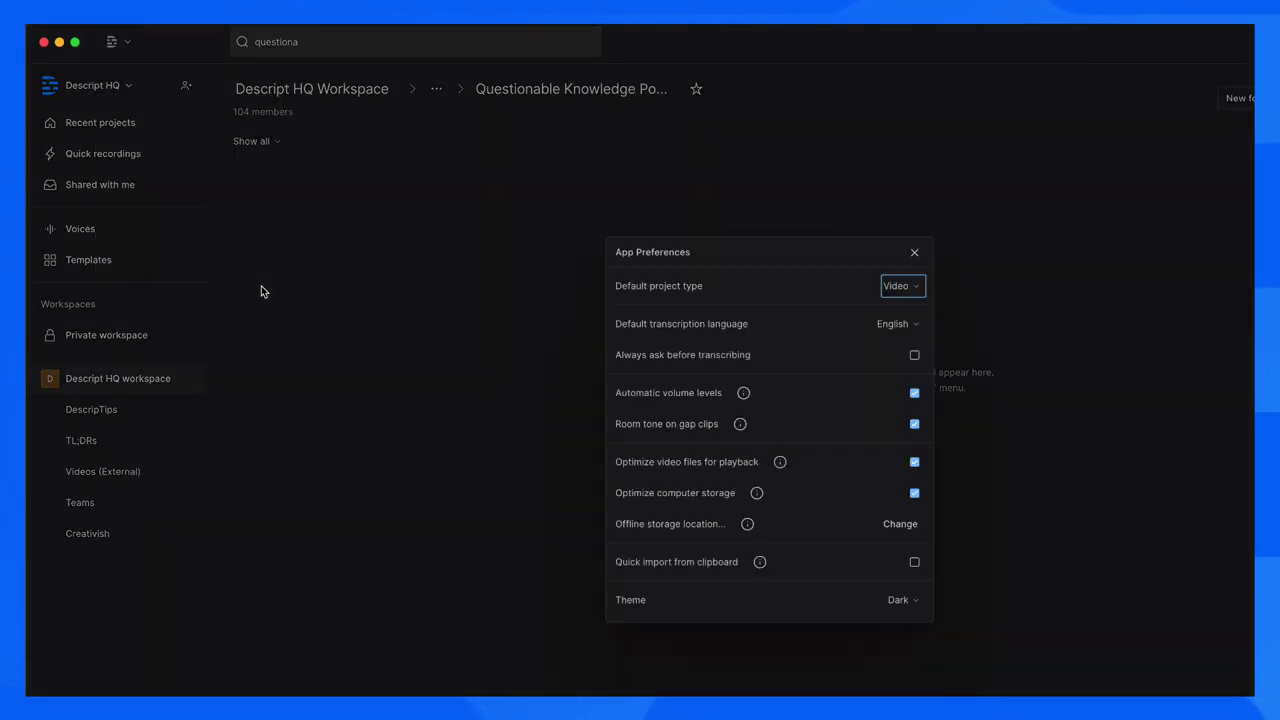
pyautogui.click(902, 300)
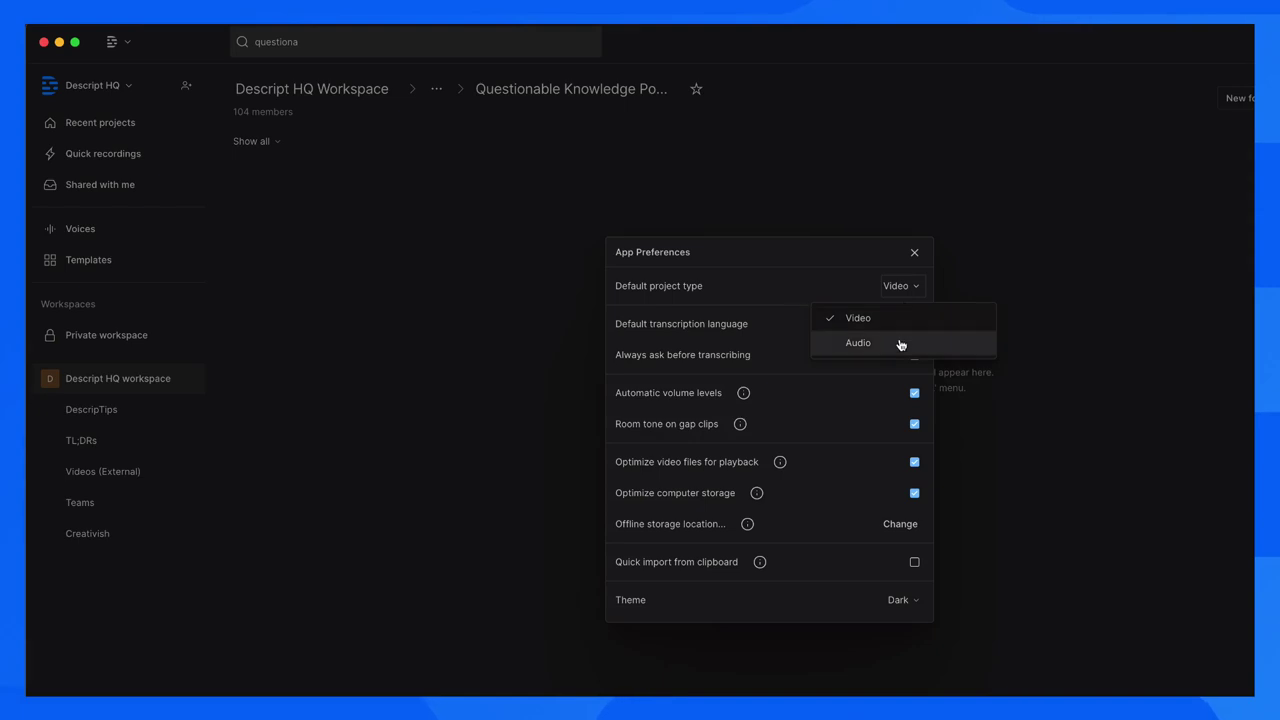
pyautogui.click(900, 342)
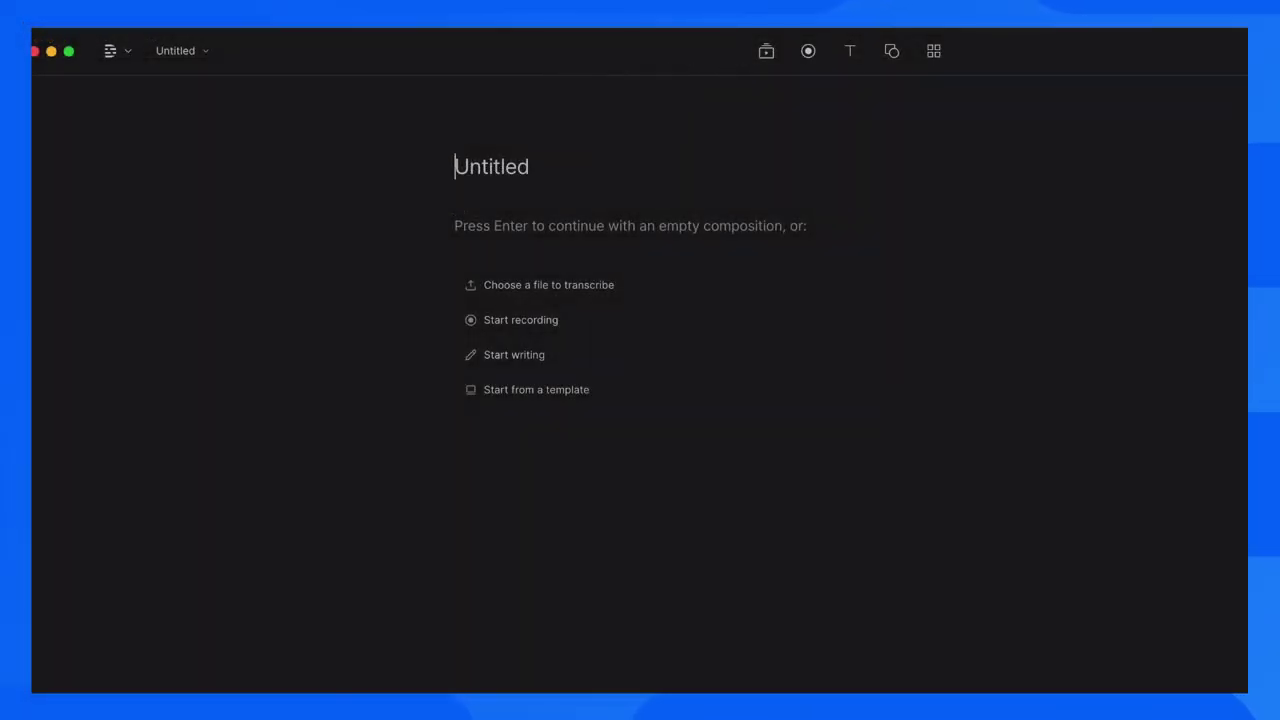
pyautogui.click(766, 51)
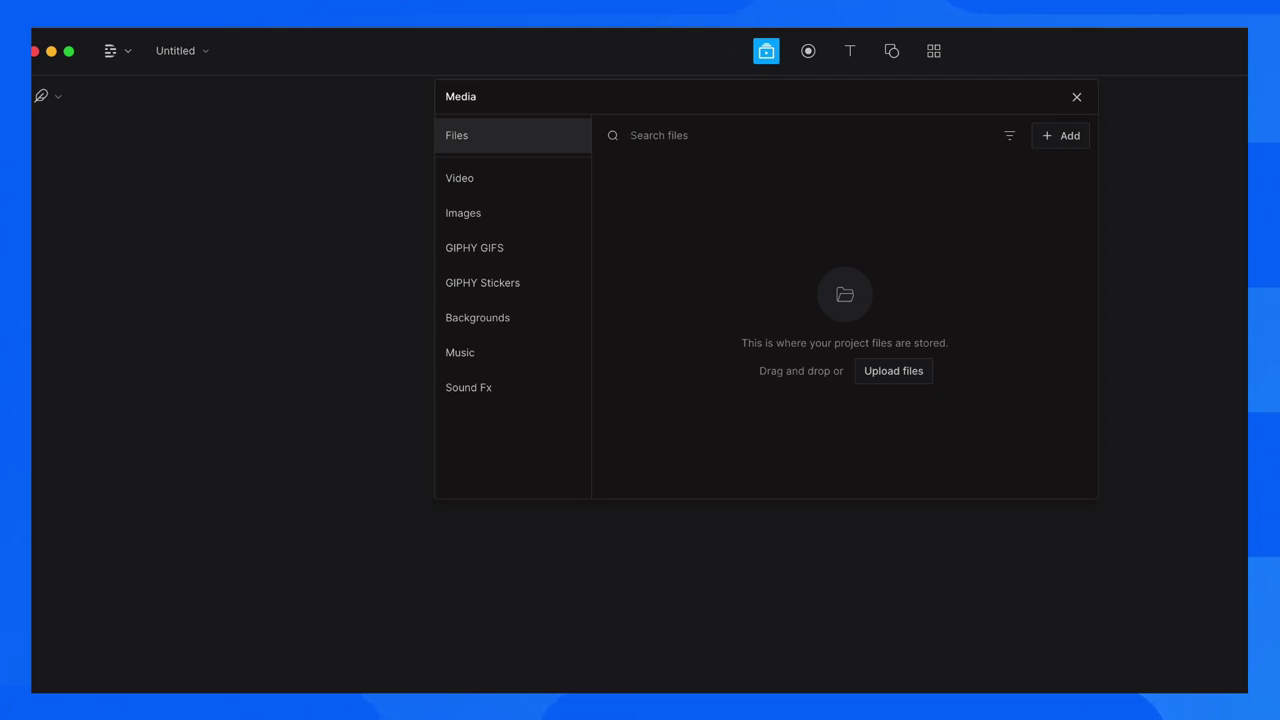
pyautogui.press('Escape')
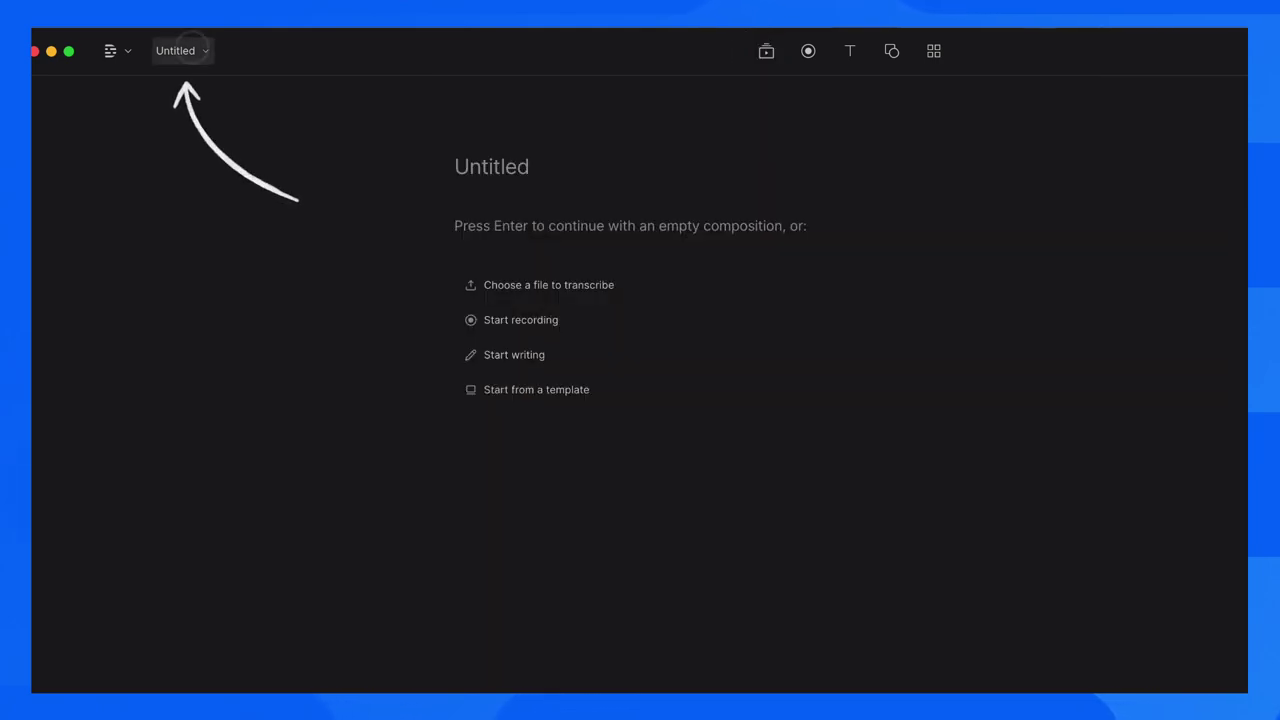
pyautogui.click(185, 50)
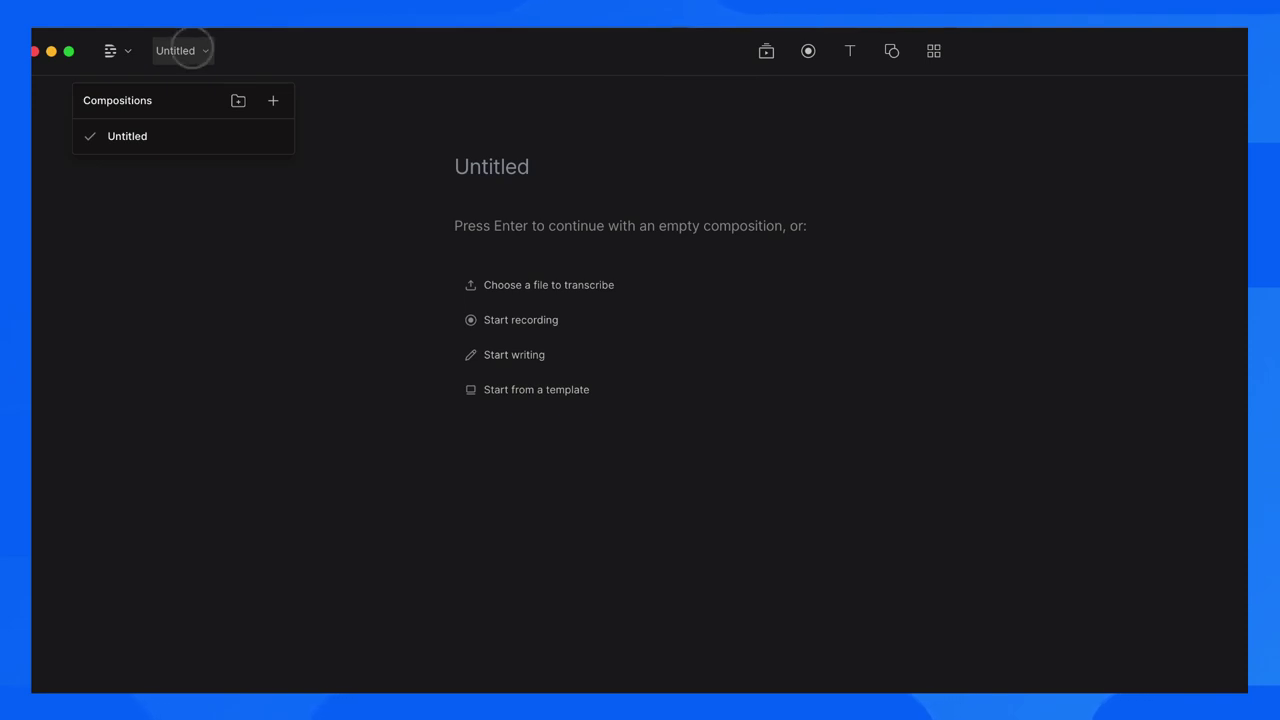
pyautogui.click(190, 50)
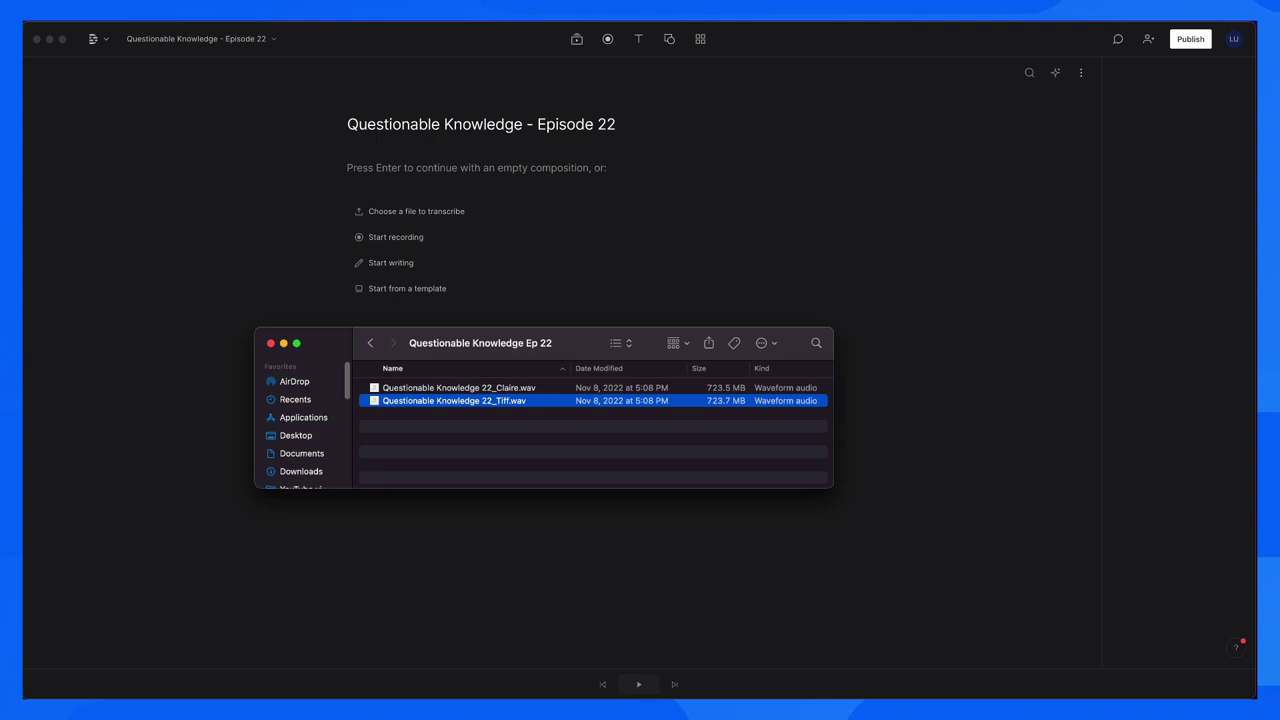
# Step: Drop both episode wav files into the script, keeping English as the transcription language
pyautogui.keyDown('shift'); pyautogui.click(506, 389); pyautogui.keyUp('shift')
pyautogui.moveTo(506, 389); pyautogui.dragTo(498, 368)
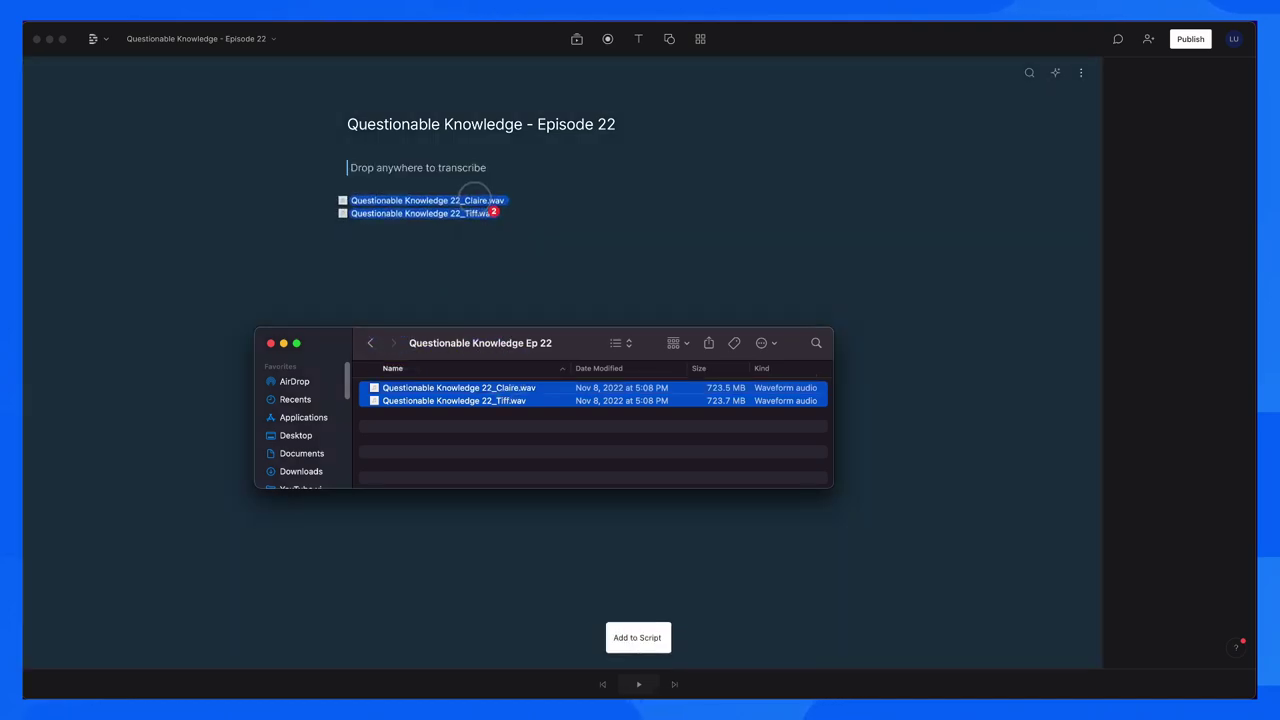
pyautogui.moveTo(475, 190); pyautogui.dragTo(475, 190)
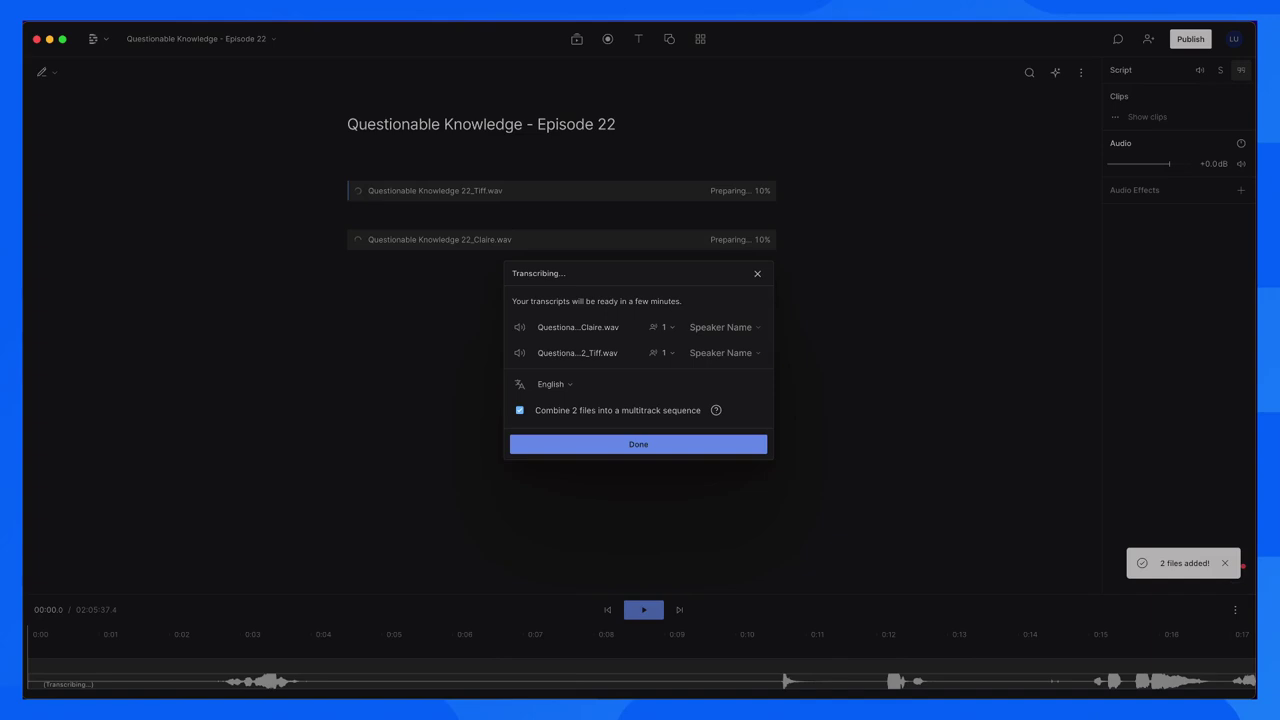
pyautogui.click(555, 384)
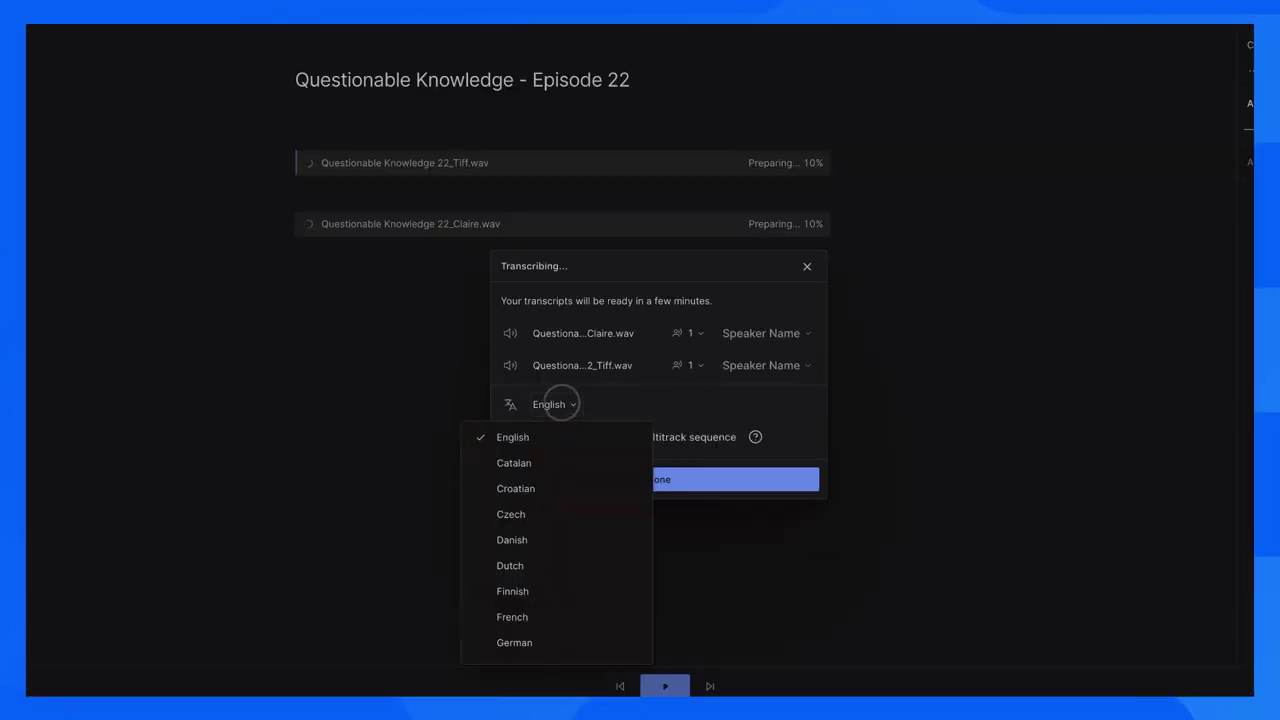
pyautogui.click(558, 398)
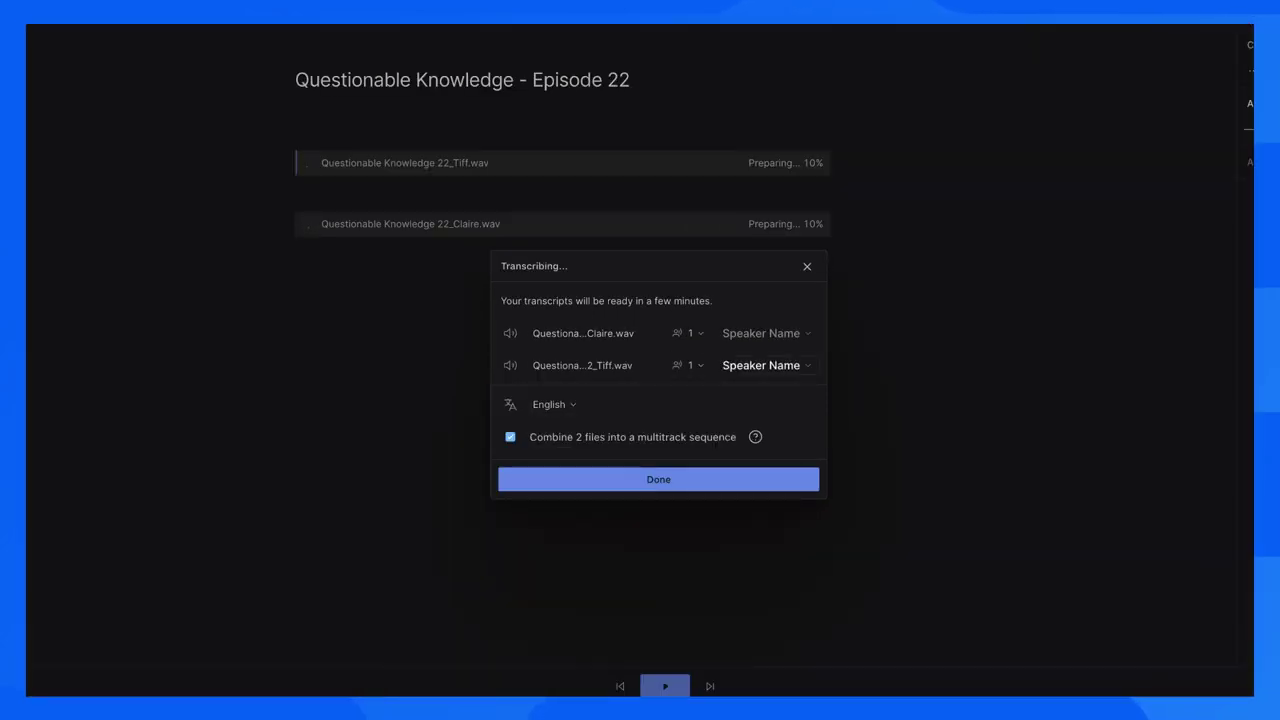
# Step: Enter each recording's speaker name and leave the first recording at one speaker
pyautogui.click(776, 333)
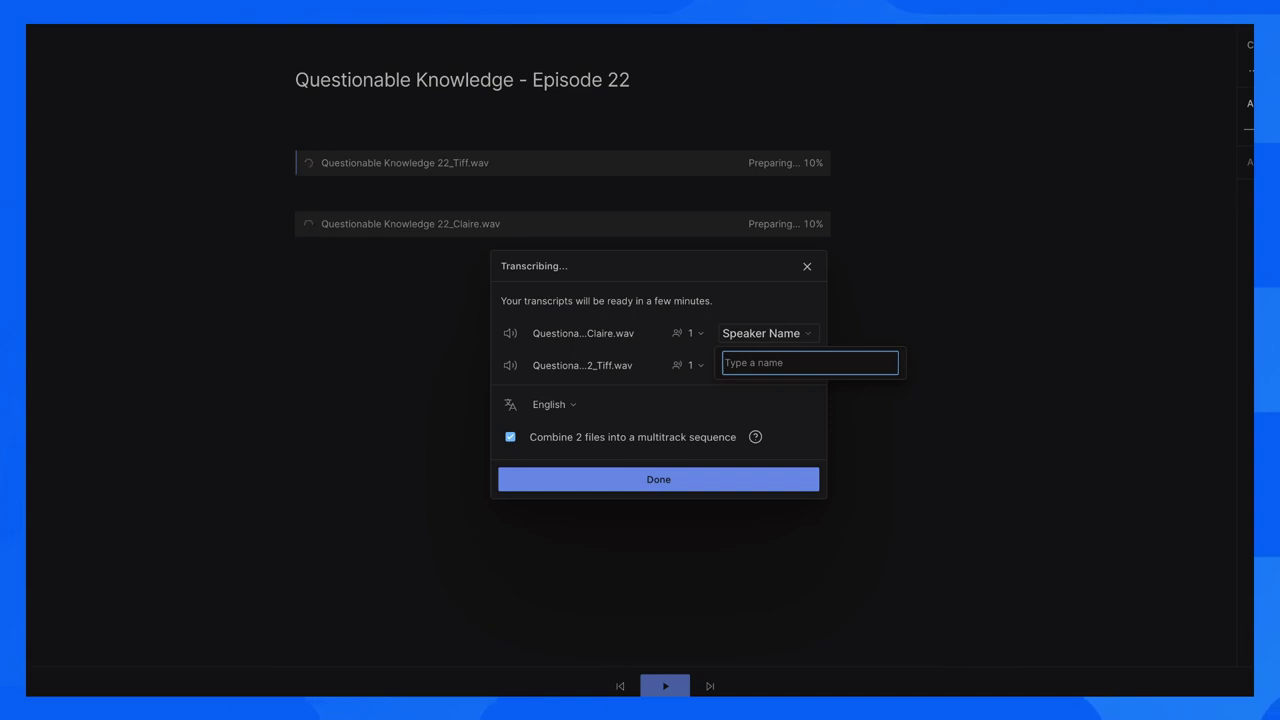
pyautogui.write('Claire')
pyautogui.press('Return')
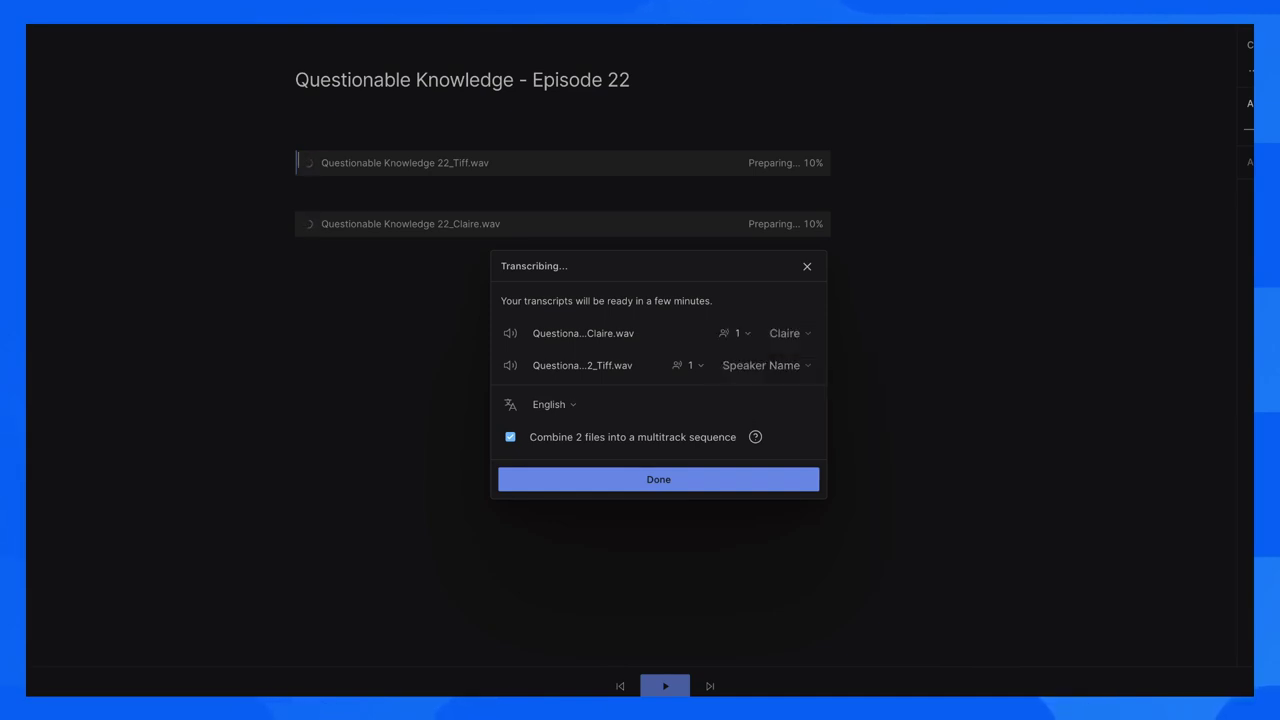
pyautogui.click(792, 362)
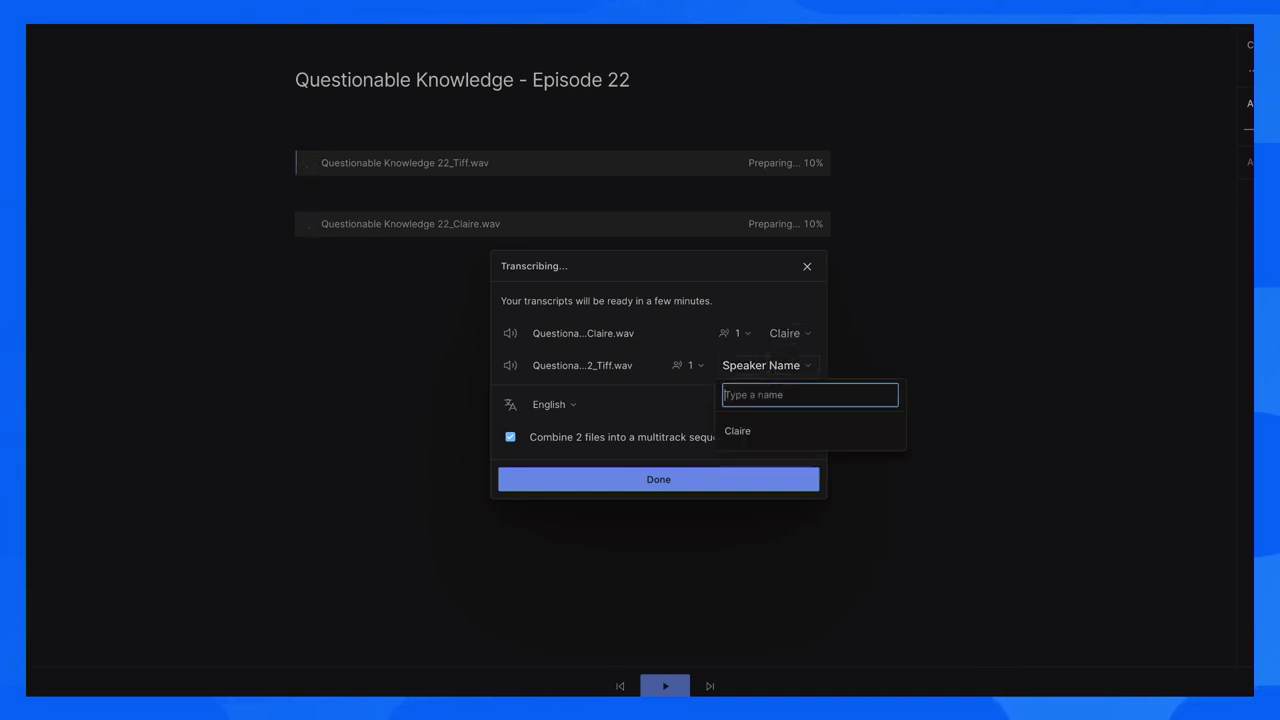
pyautogui.write('Tiff')
pyautogui.press('Return')
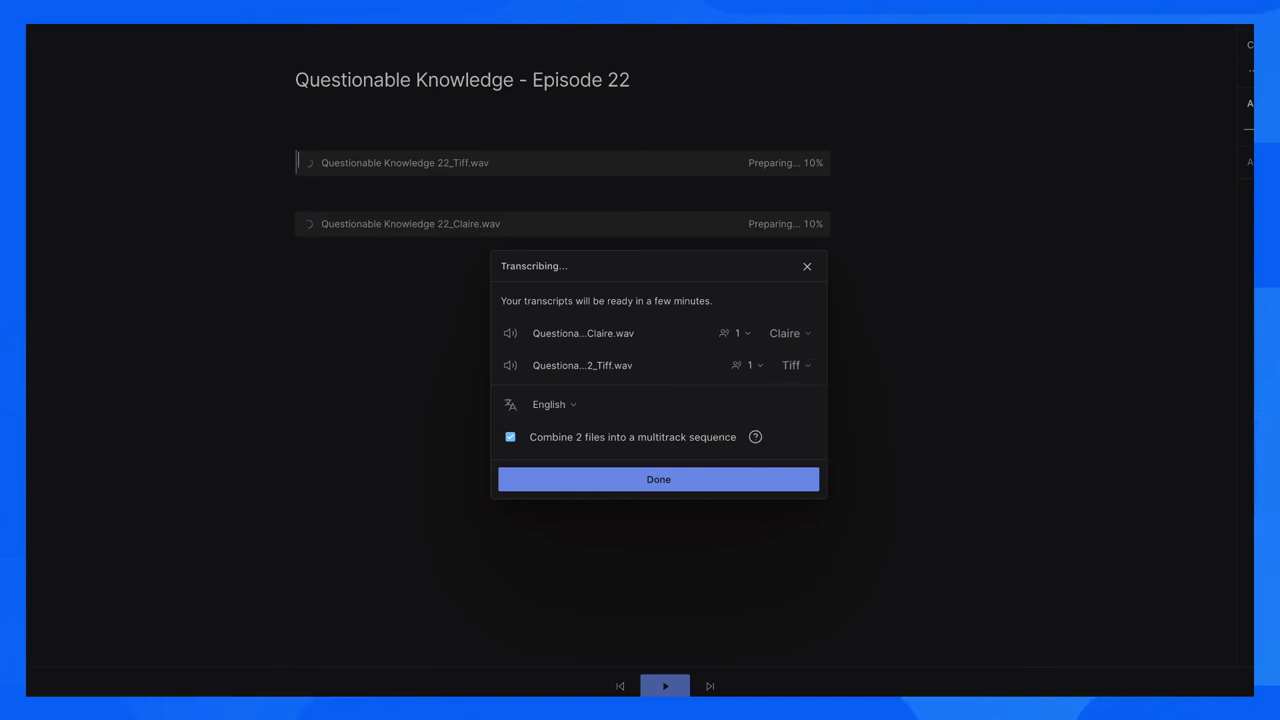
pyautogui.click(740, 333)
pyautogui.press('Escape')
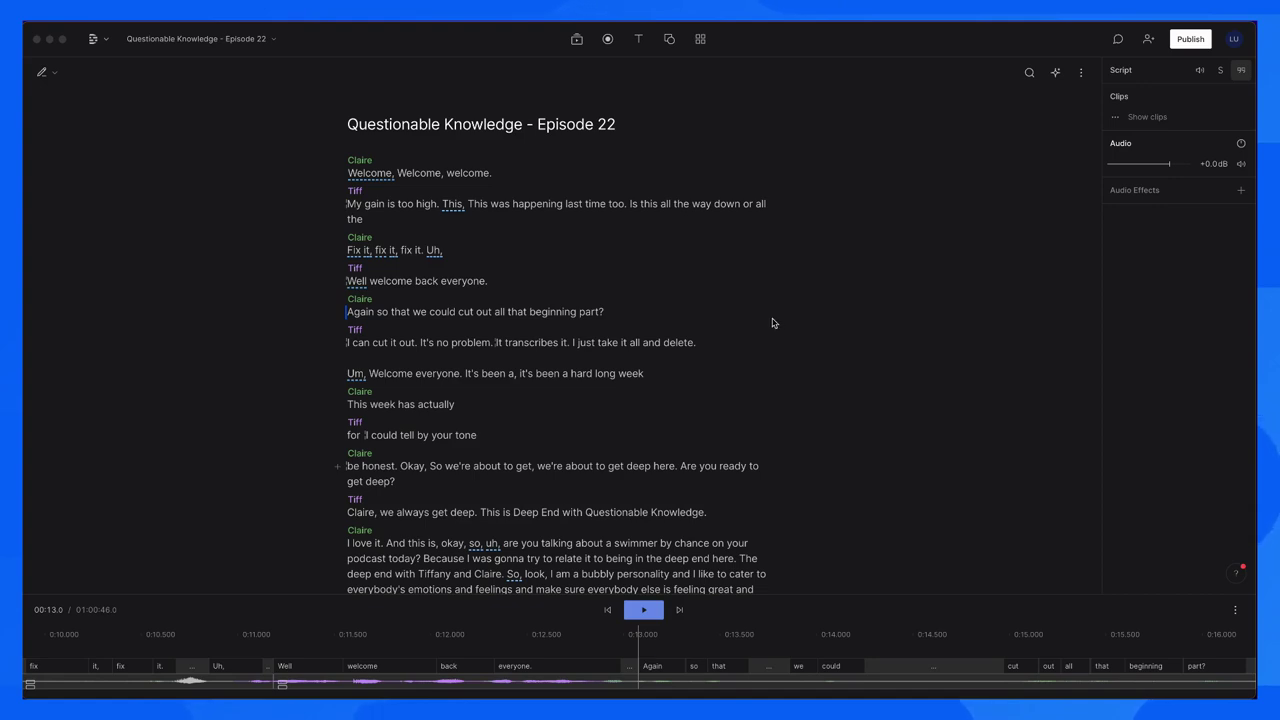
# Step: Put the play position at the first word of the finished transcript
pyautogui.click(350, 175)
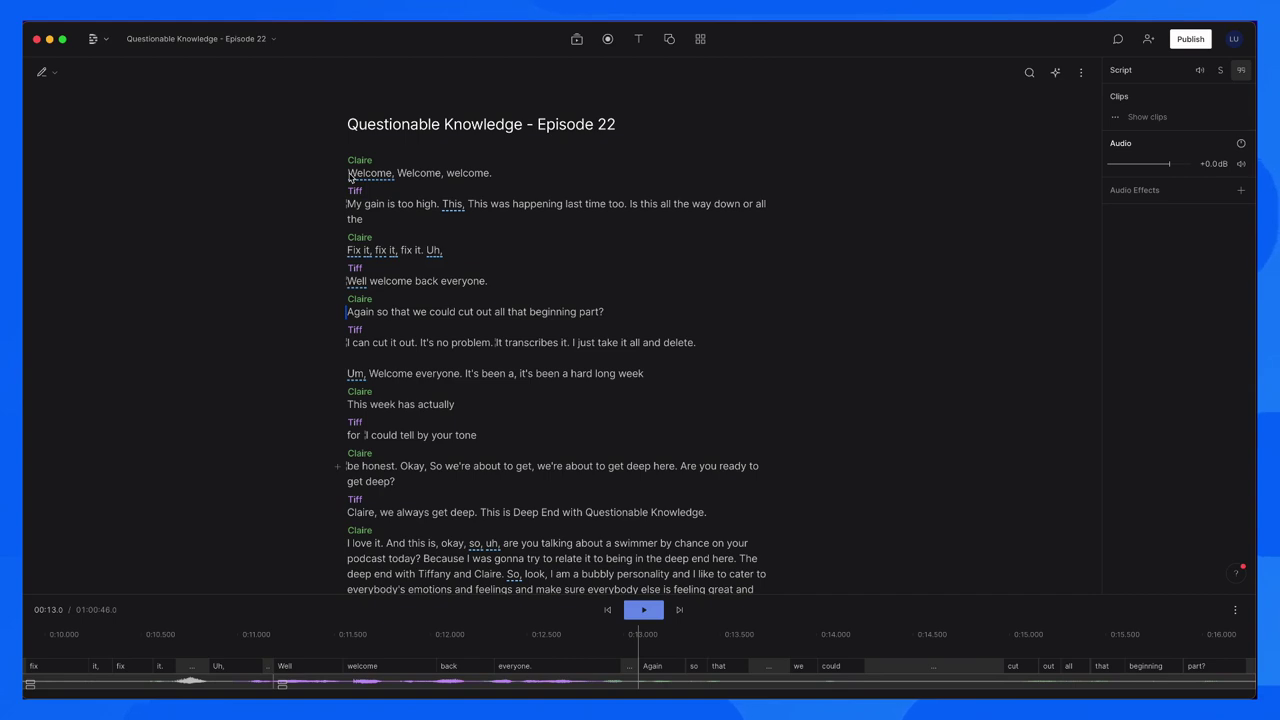
# Step: Open the episode's multitrack sequence, pick the Range tool and preview the playback
pyautogui.rightClick(350, 175)
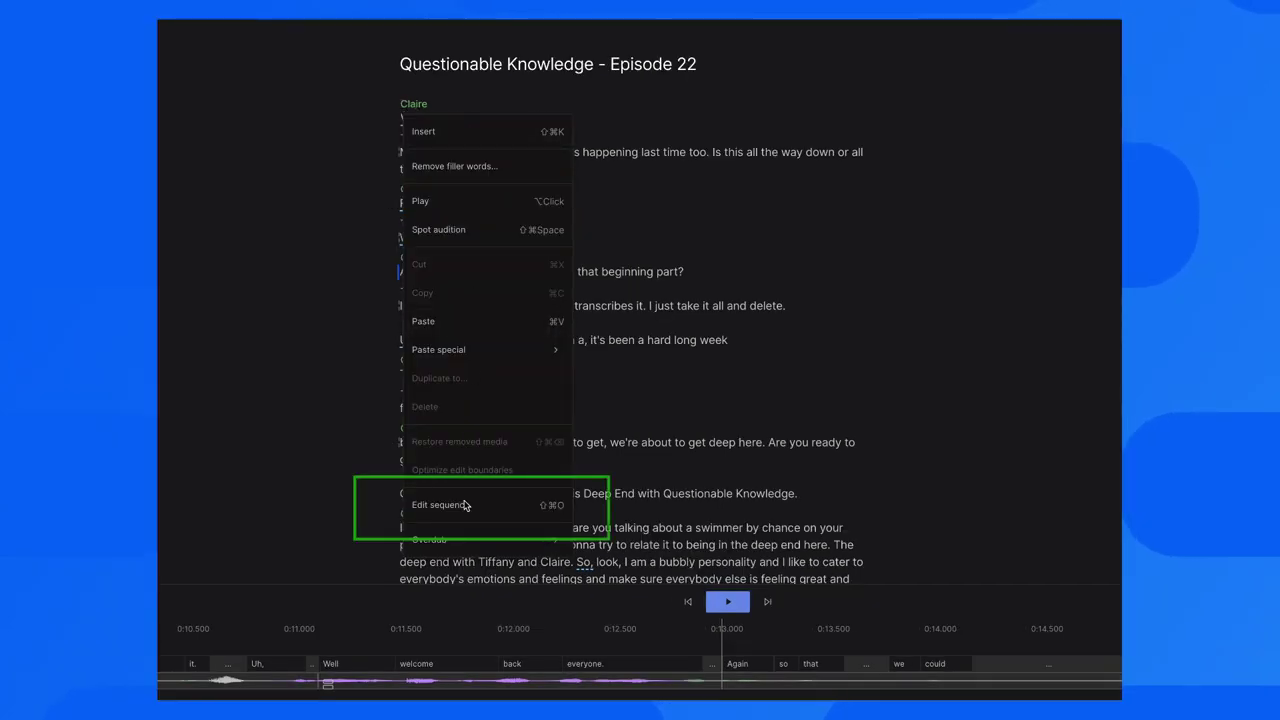
pyautogui.click(428, 508)
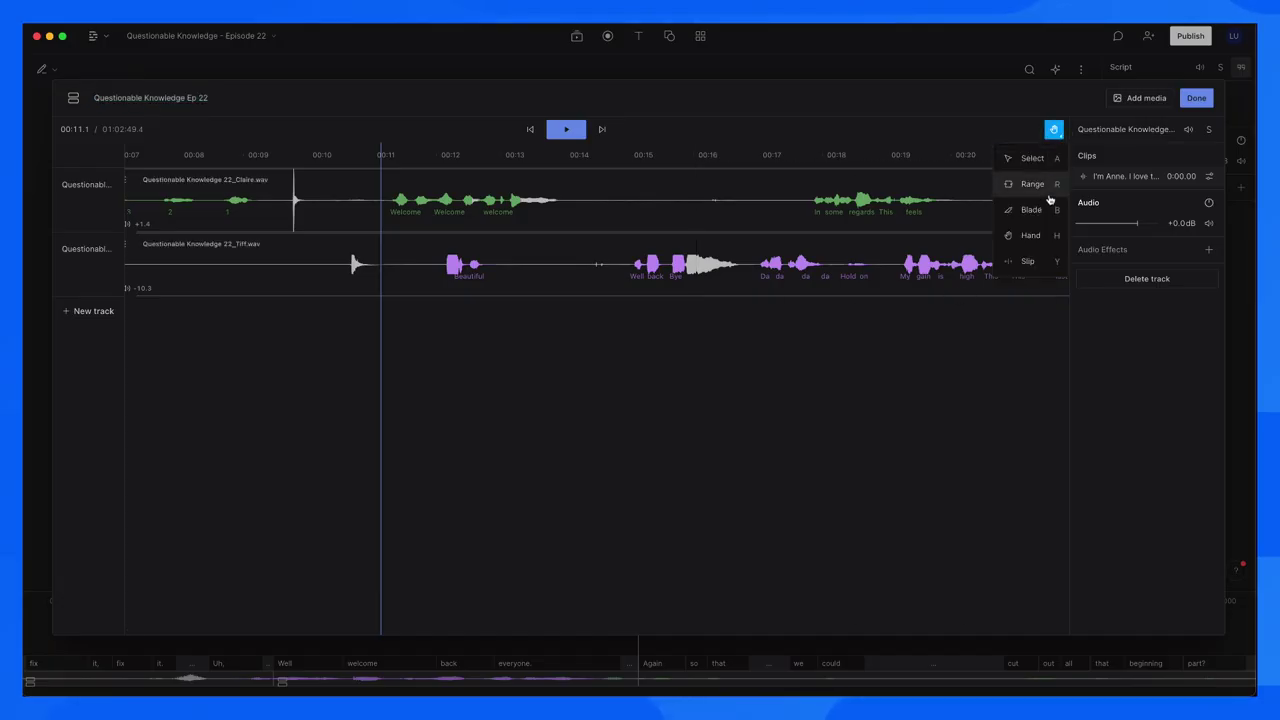
pyautogui.click(1048, 192)
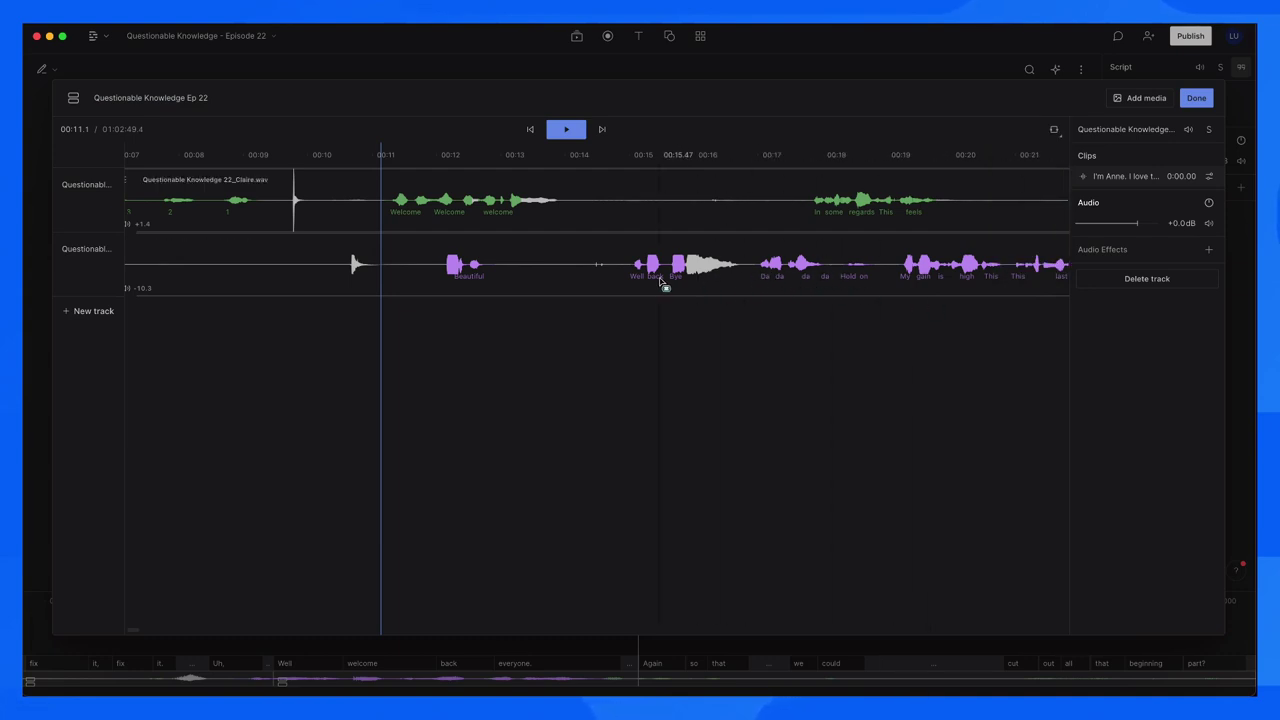
pyautogui.click(570, 131)
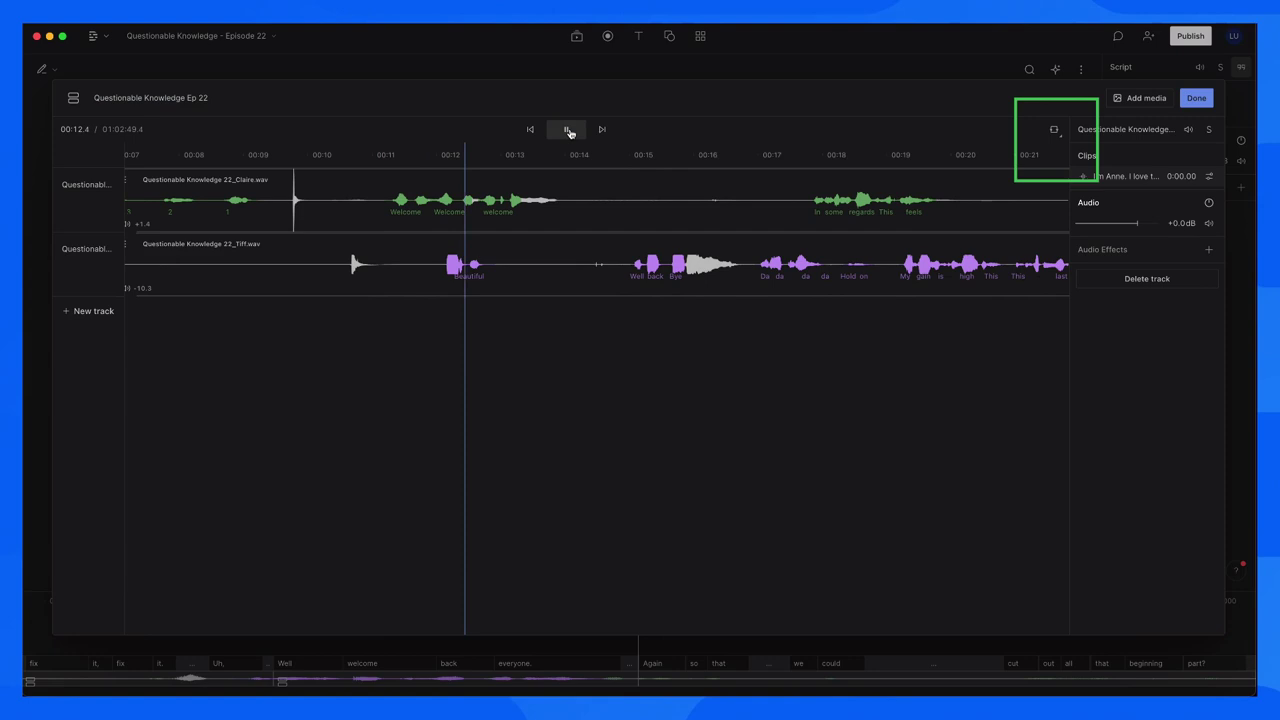
pyautogui.click(568, 131)
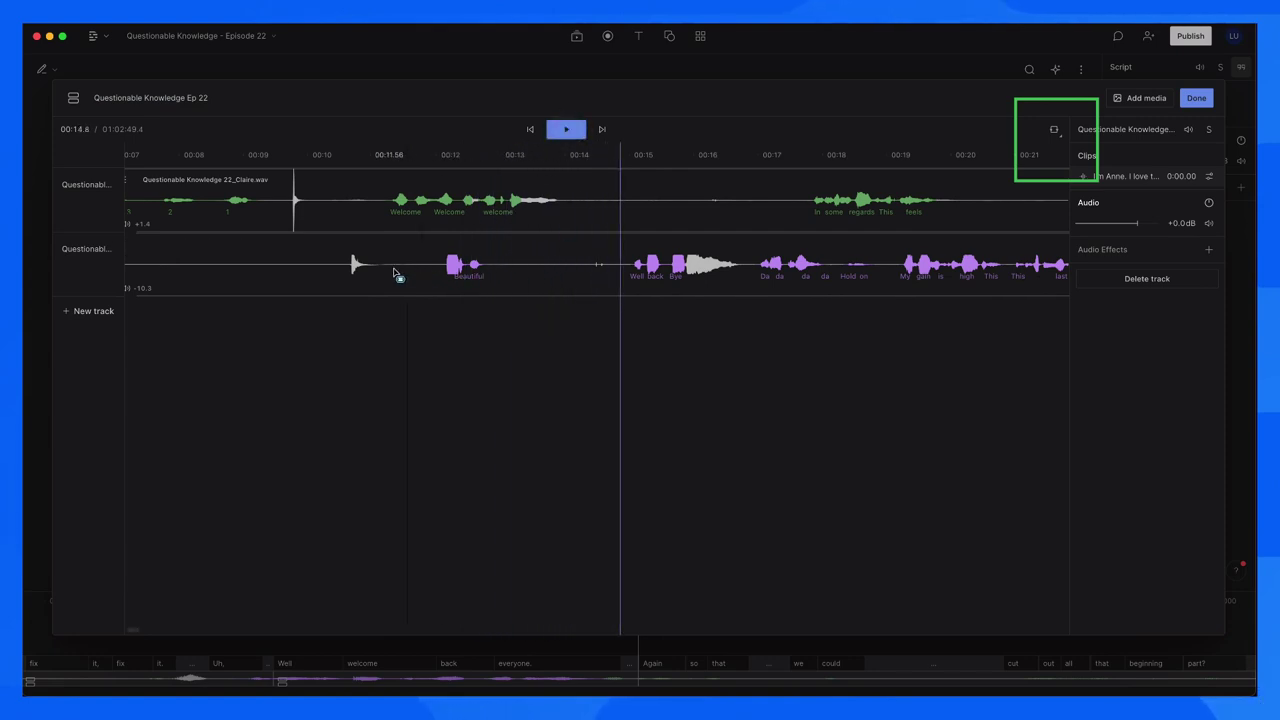
# Step: Cut the 2.209 s 'Beautiful' audio from track 2 and shift that speaker's remaining clip left
pyautogui.moveTo(392, 272); pyautogui.dragTo(534, 273)
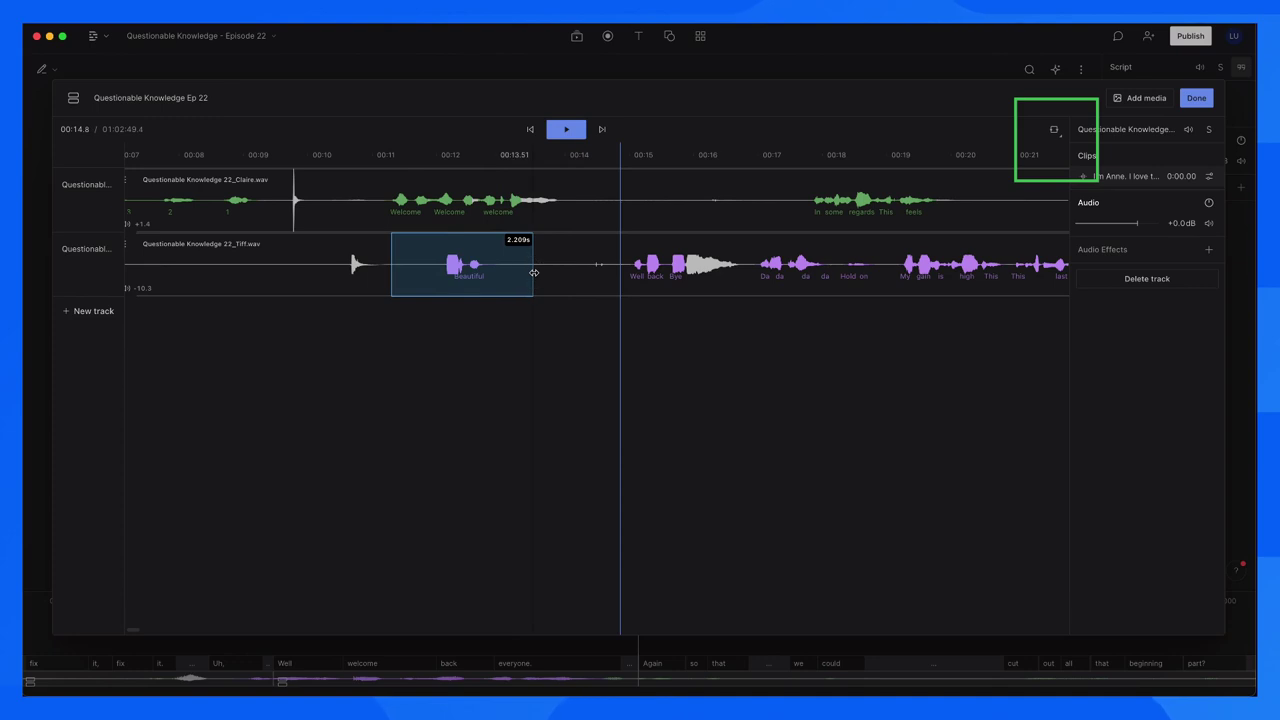
pyautogui.press('BackSpace')
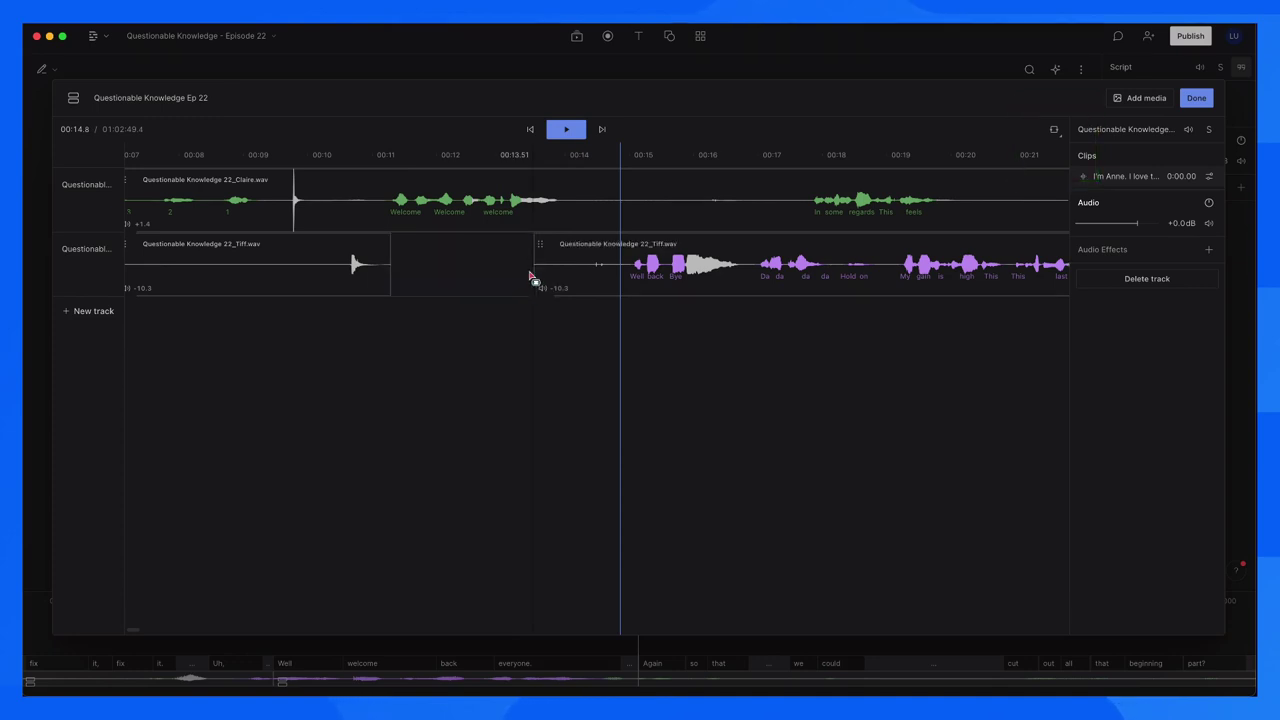
pyautogui.hscroll(-2, 605, 410)
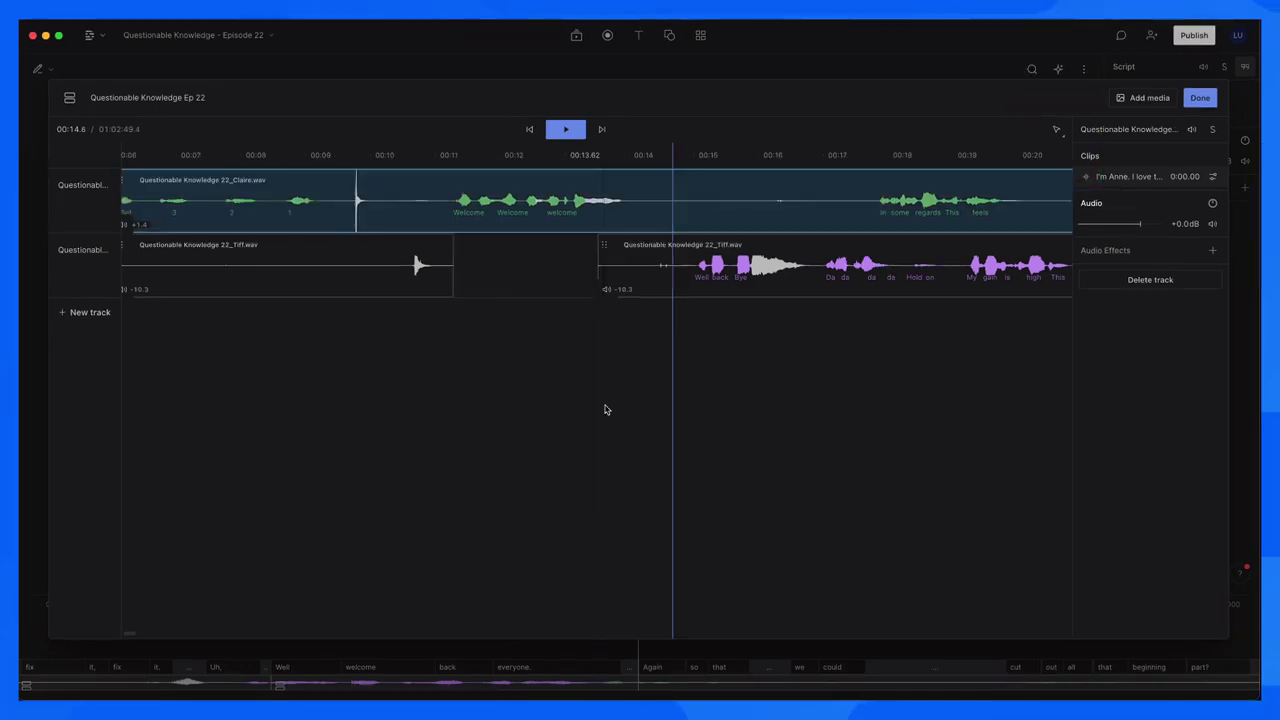
pyautogui.click(777, 281)
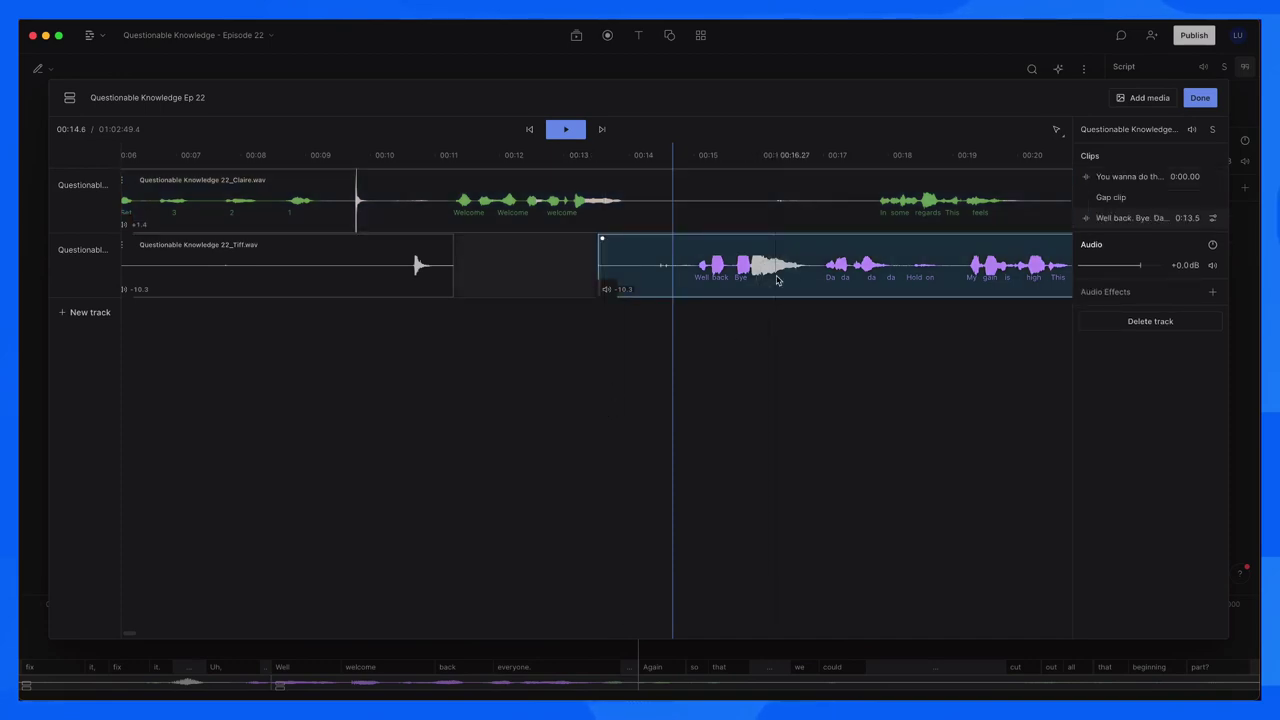
pyautogui.moveTo(777, 281); pyautogui.dragTo(695, 284)
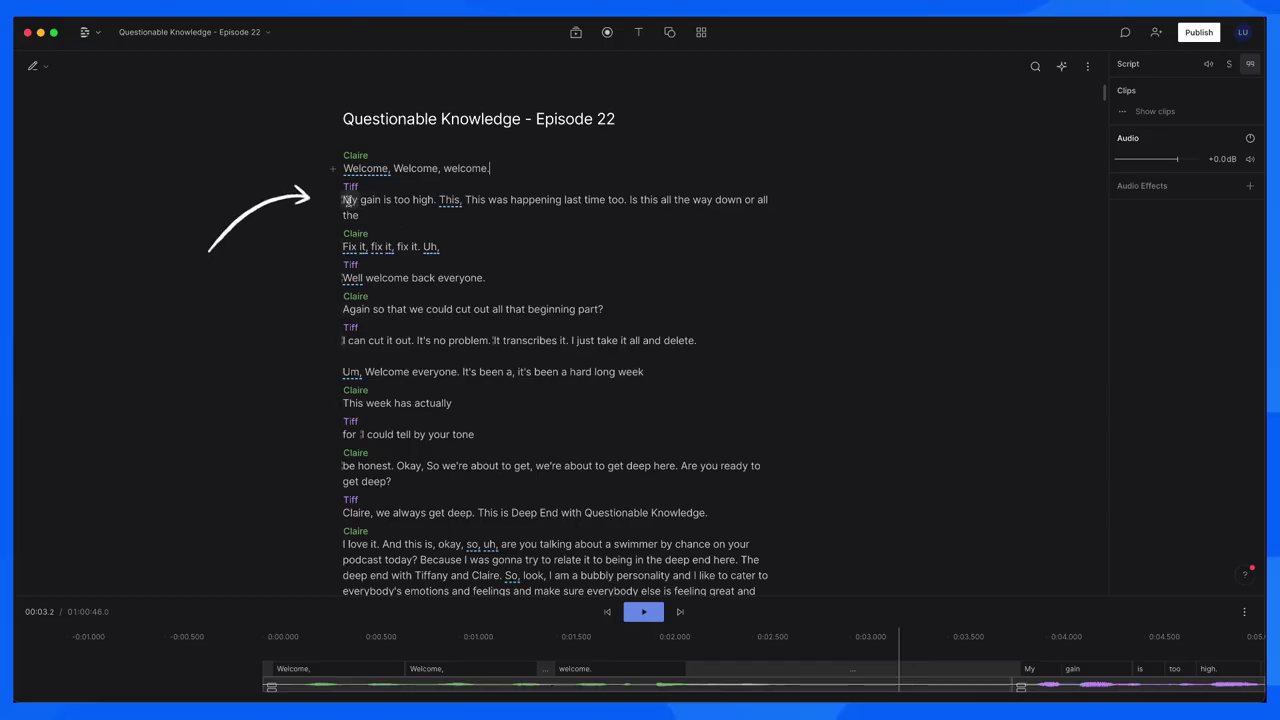
# Step: Remove the 'My gain is too high…' through 'Fix it, fix it, fix it. Uh,' lines
pyautogui.click(344, 200)
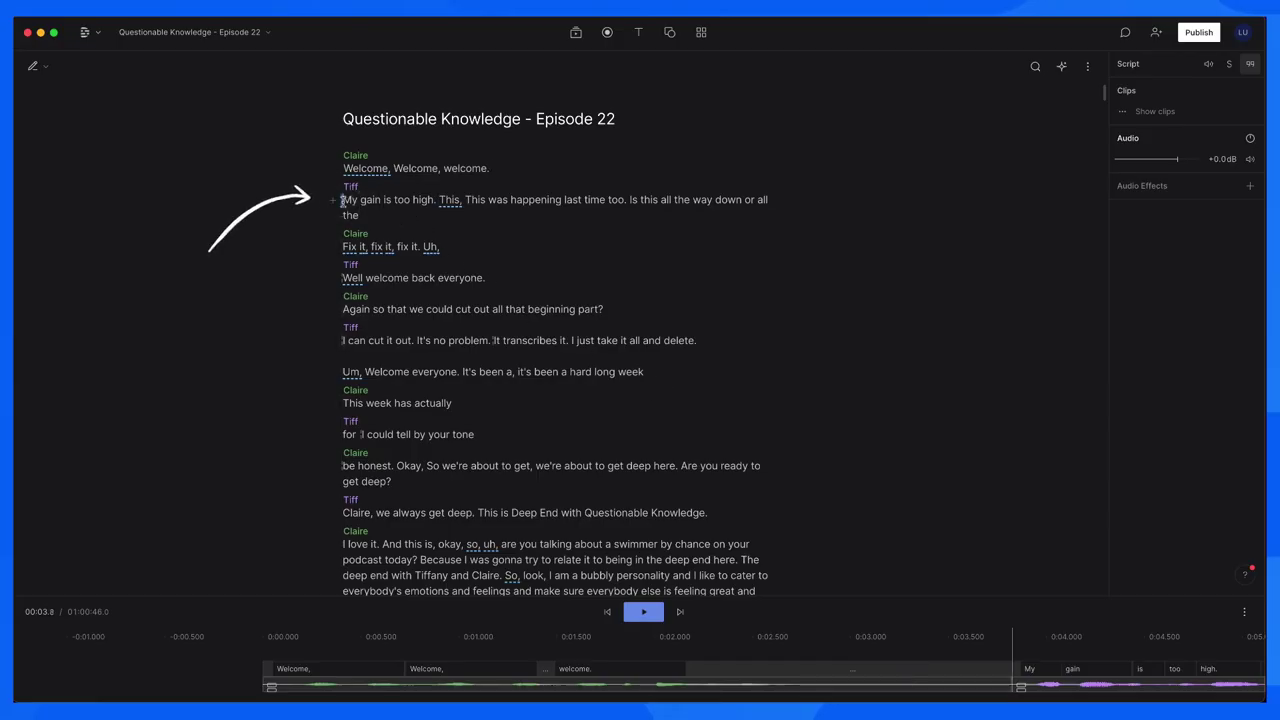
pyautogui.click(626, 620)
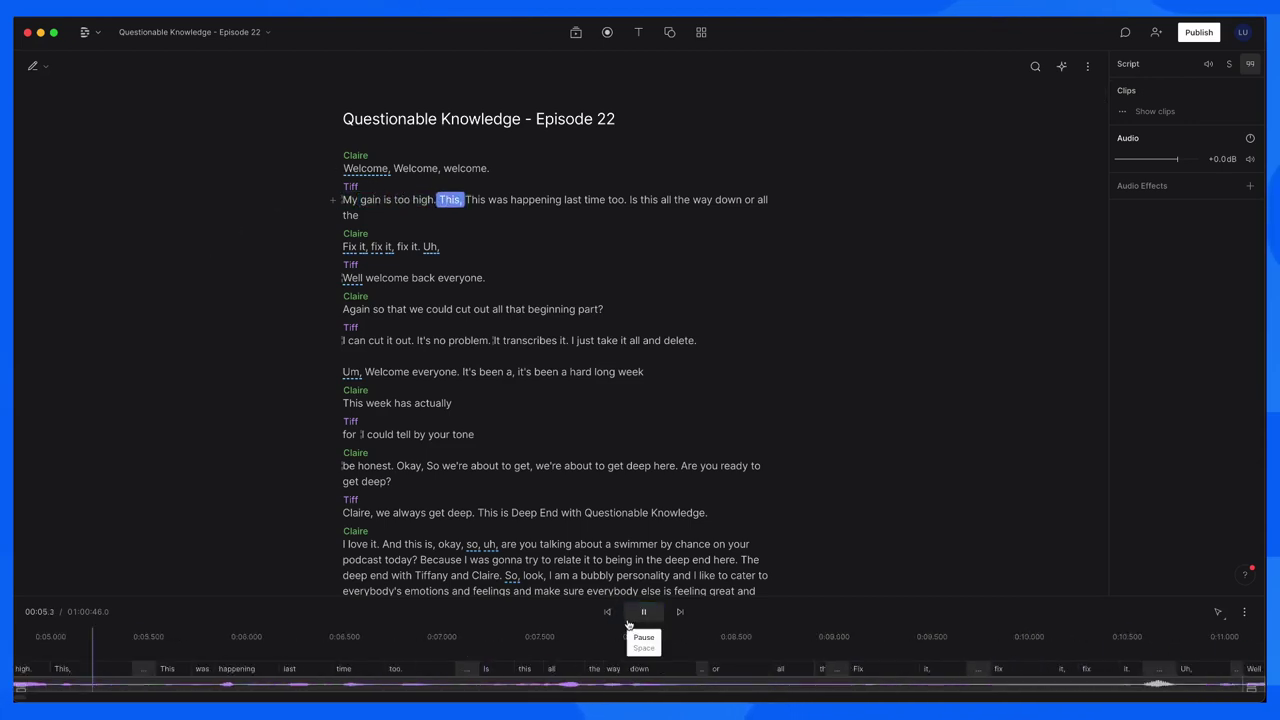
pyautogui.click(630, 618)
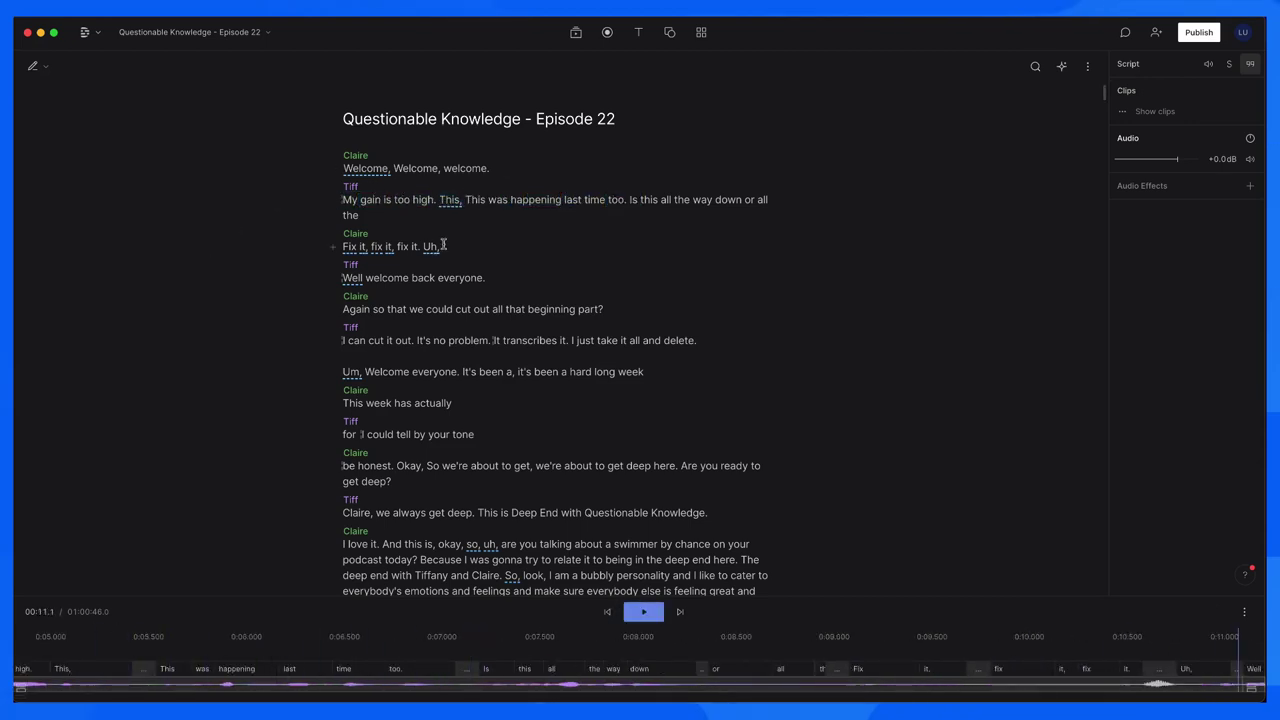
pyautogui.moveTo(448, 249); pyautogui.dragTo(341, 200)
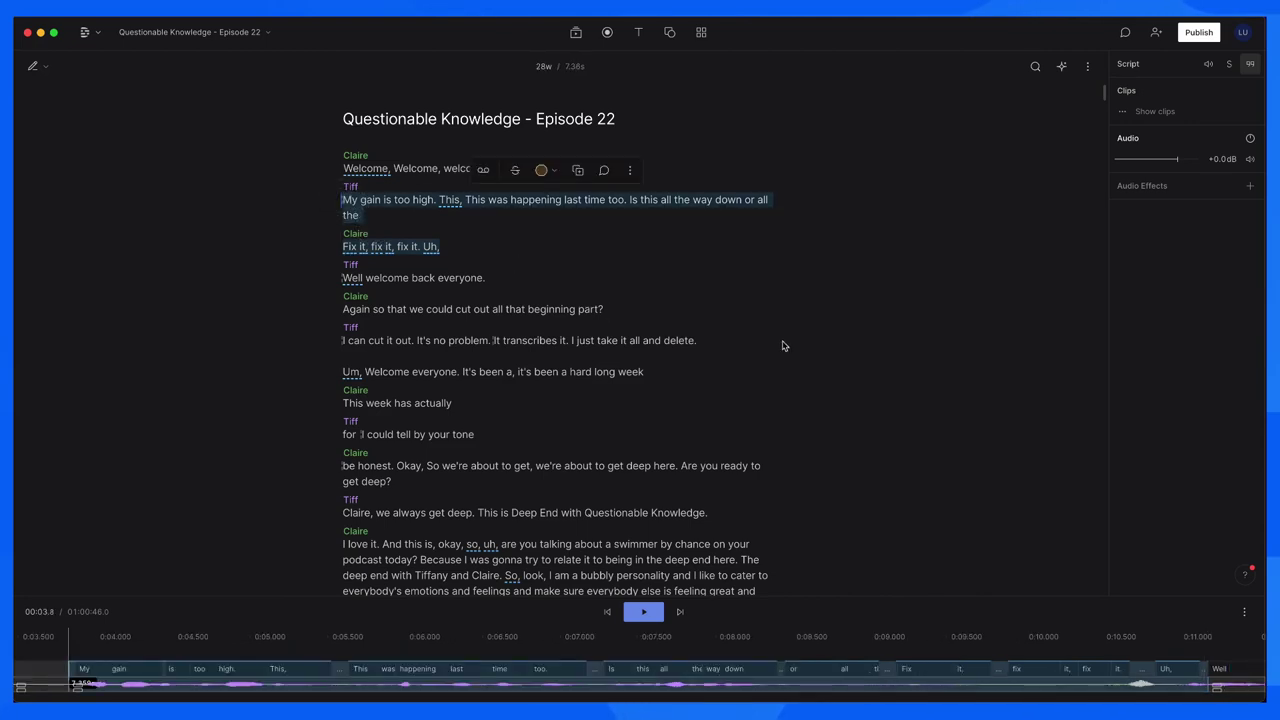
pyautogui.press('BackSpace')
pyautogui.press('BackSpace')
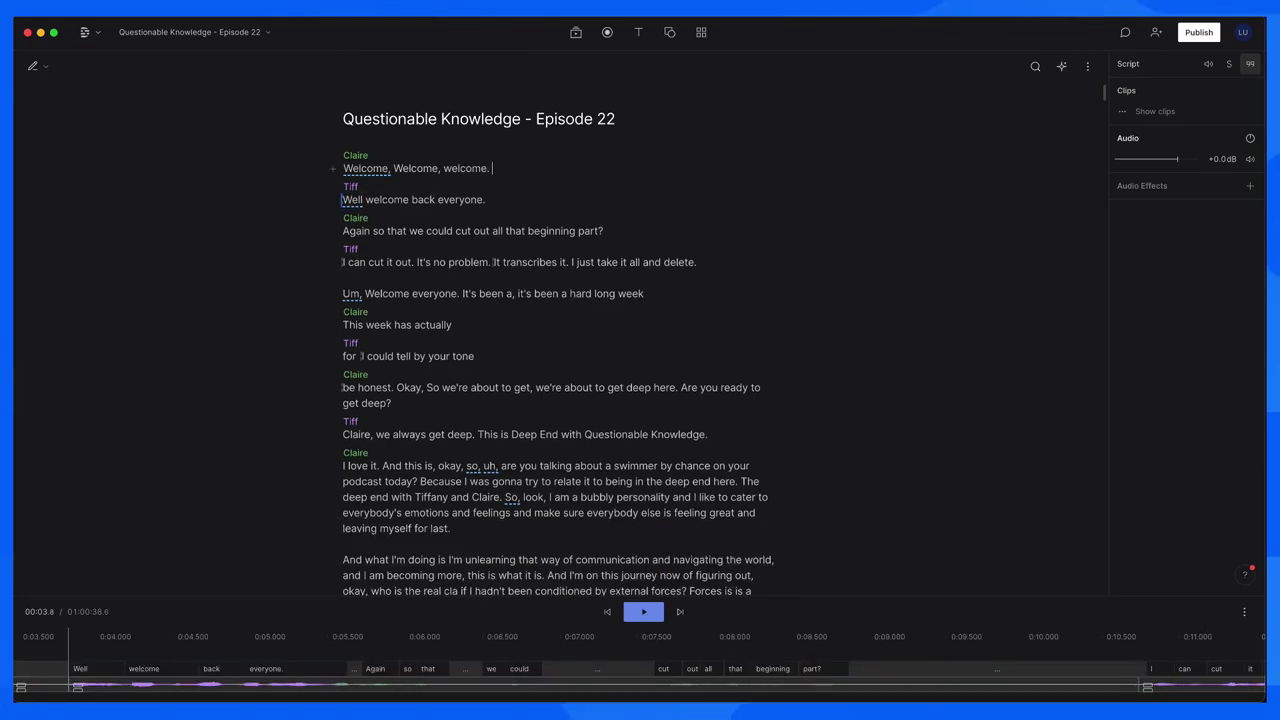
pyautogui.hotkey('alt', 'Right')
pyautogui.hotkey('alt', 'Right')
pyautogui.hotkey('alt', 'Right')
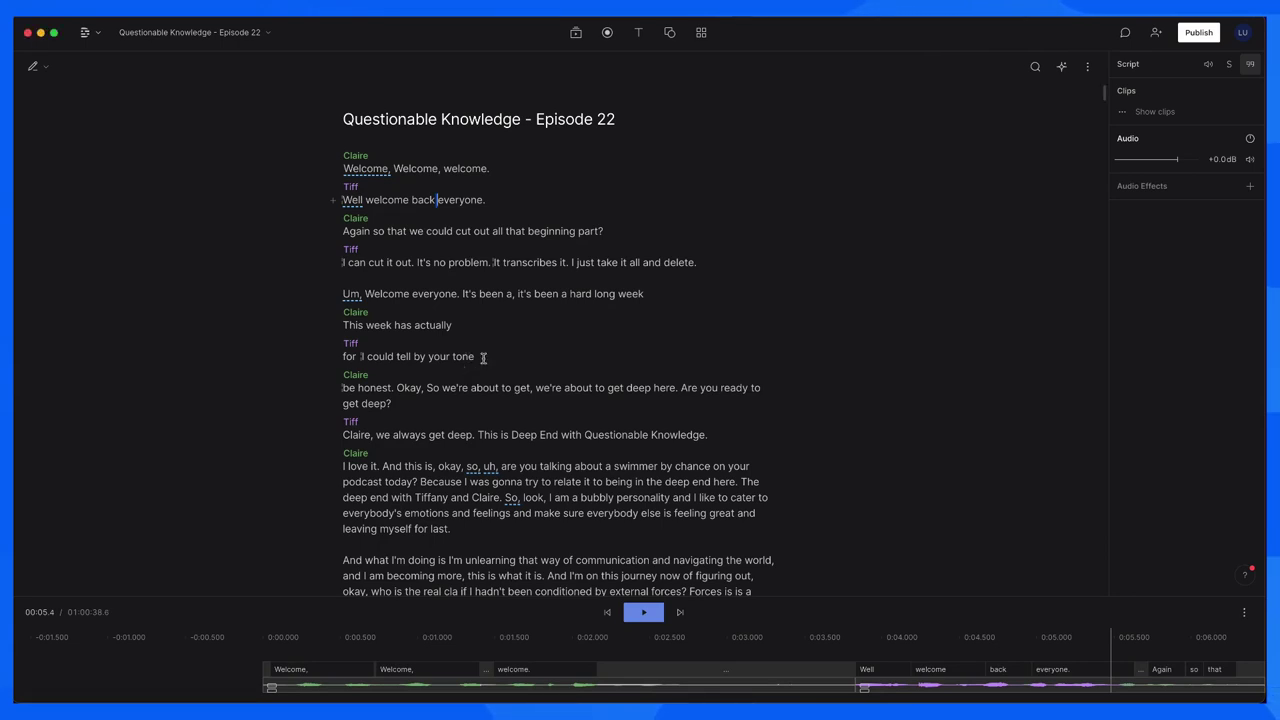
# Step: Strike through 'could tell by your tone', then remove that strikethrough again
pyautogui.moveTo(483, 357); pyautogui.dragTo(367, 356)
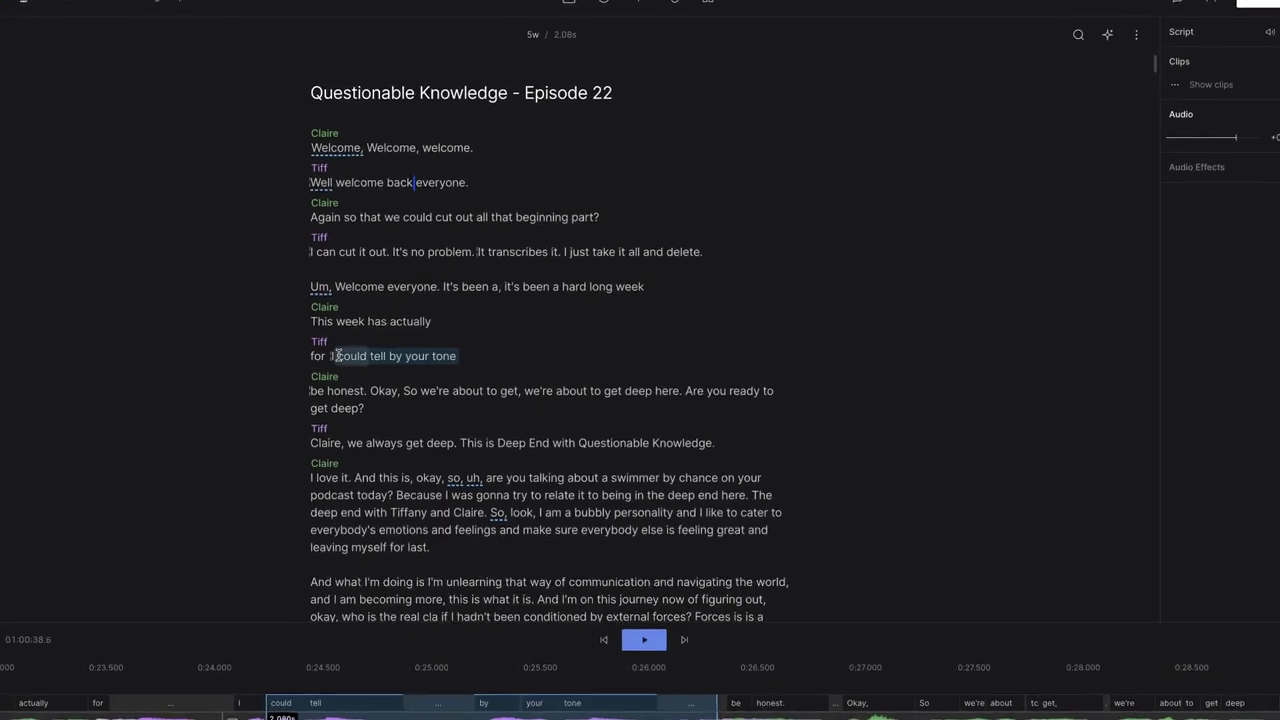
pyautogui.click(365, 328)
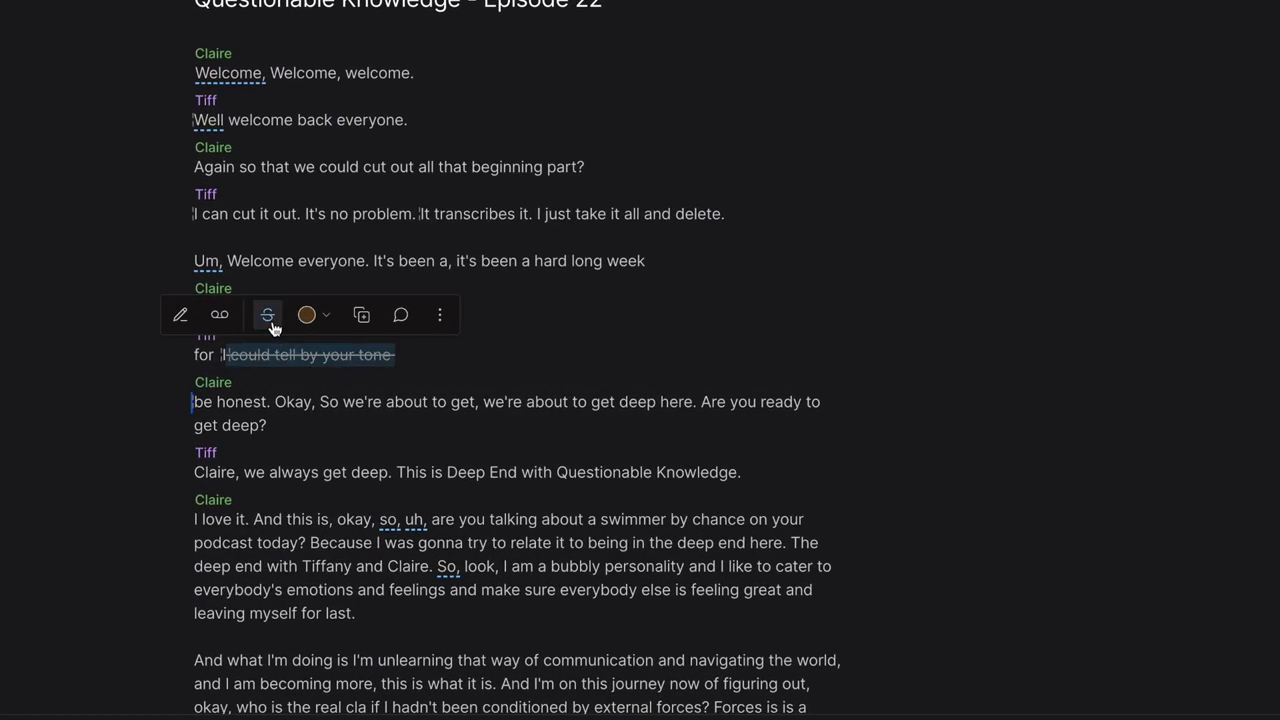
pyautogui.click(522, 374)
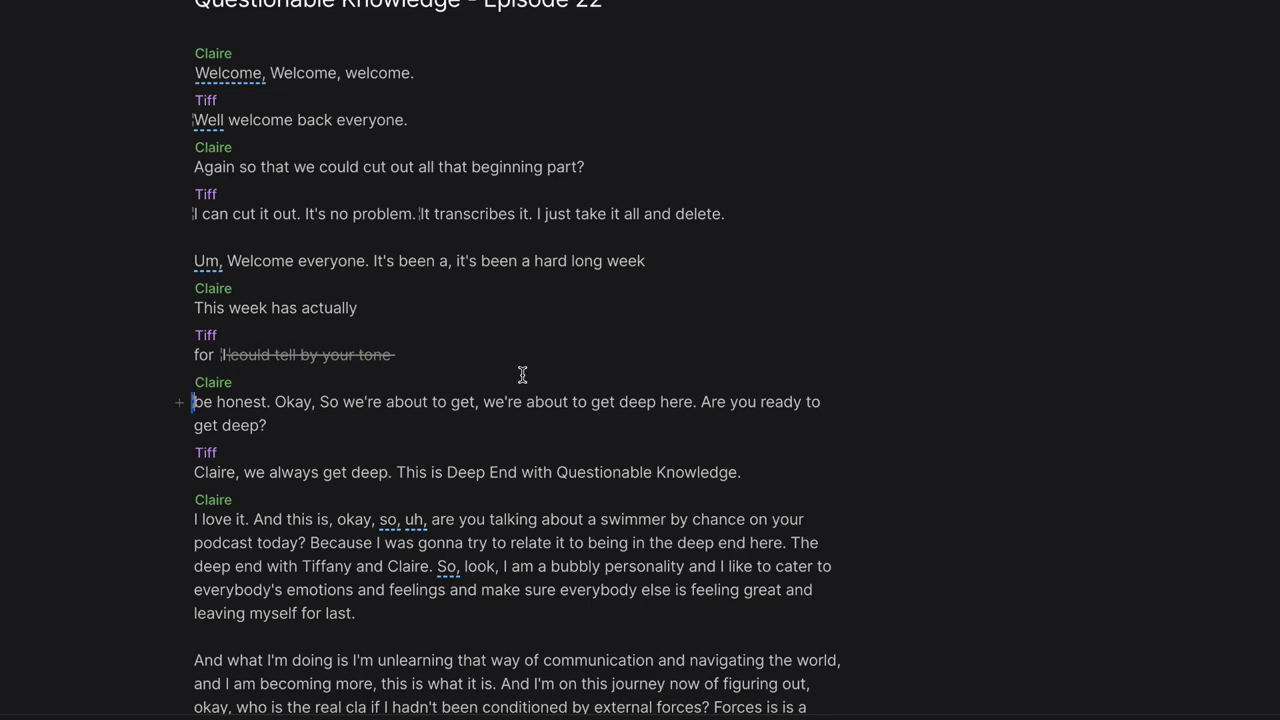
pyautogui.moveTo(404, 358); pyautogui.dragTo(232, 360)
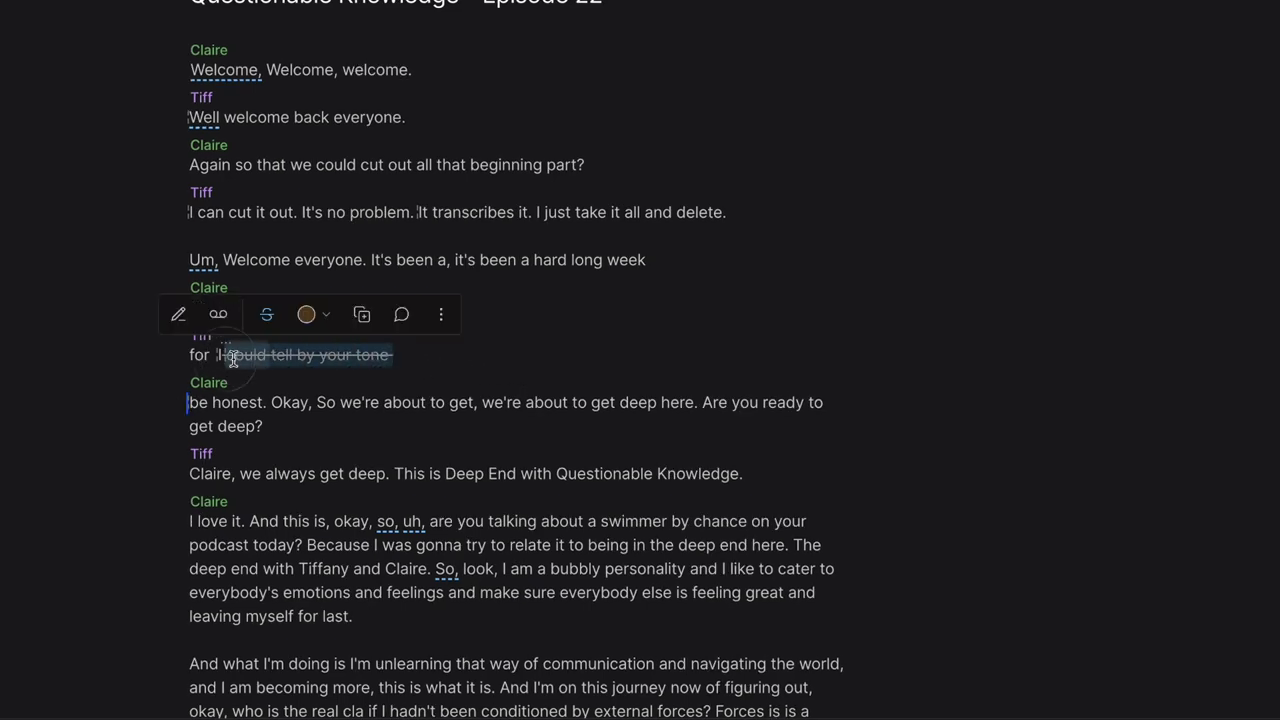
pyautogui.click(266, 314)
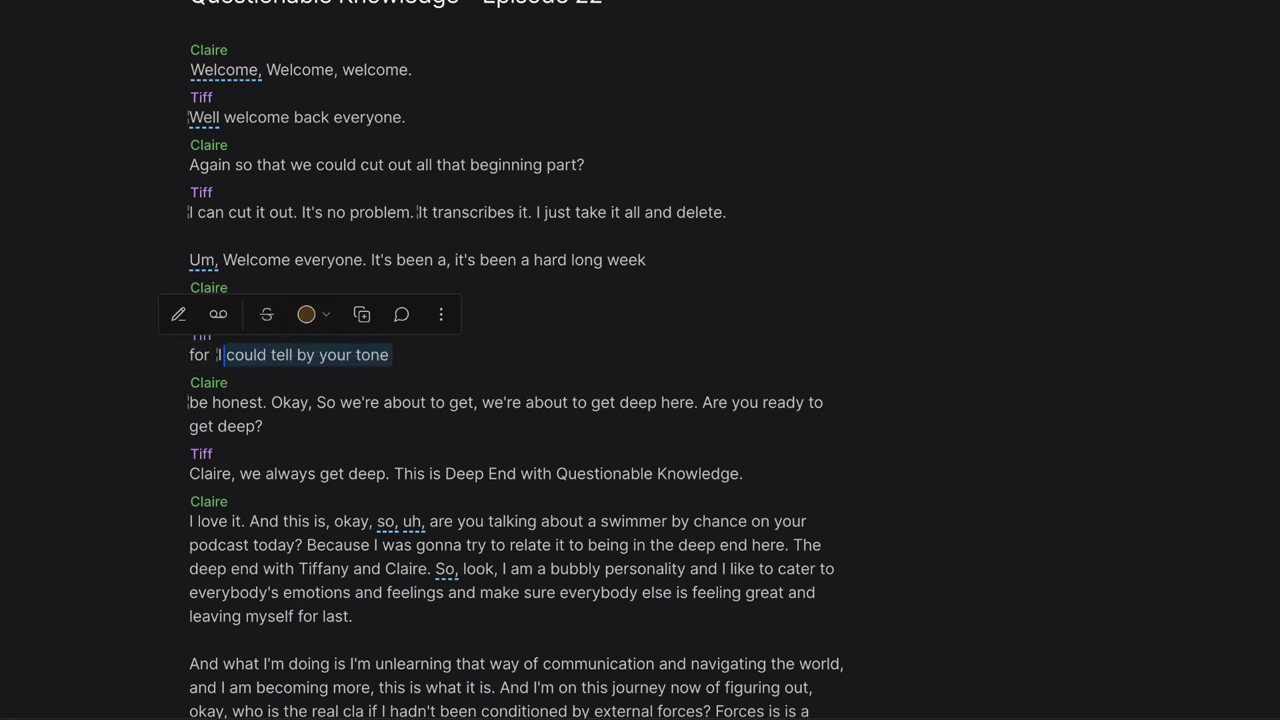
# Step: Highlight the 'Again so that we could cut out all that beginning part?' line in Rose
pyautogui.click(189, 164)
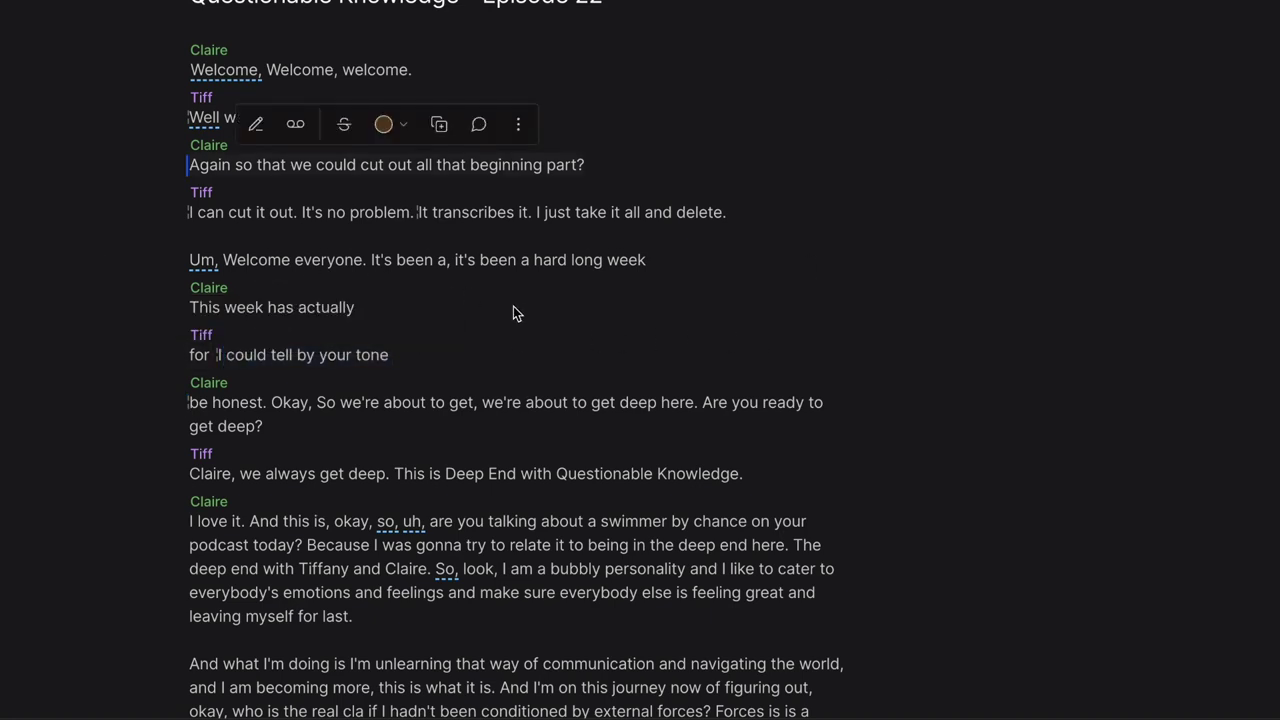
pyautogui.click(404, 124)
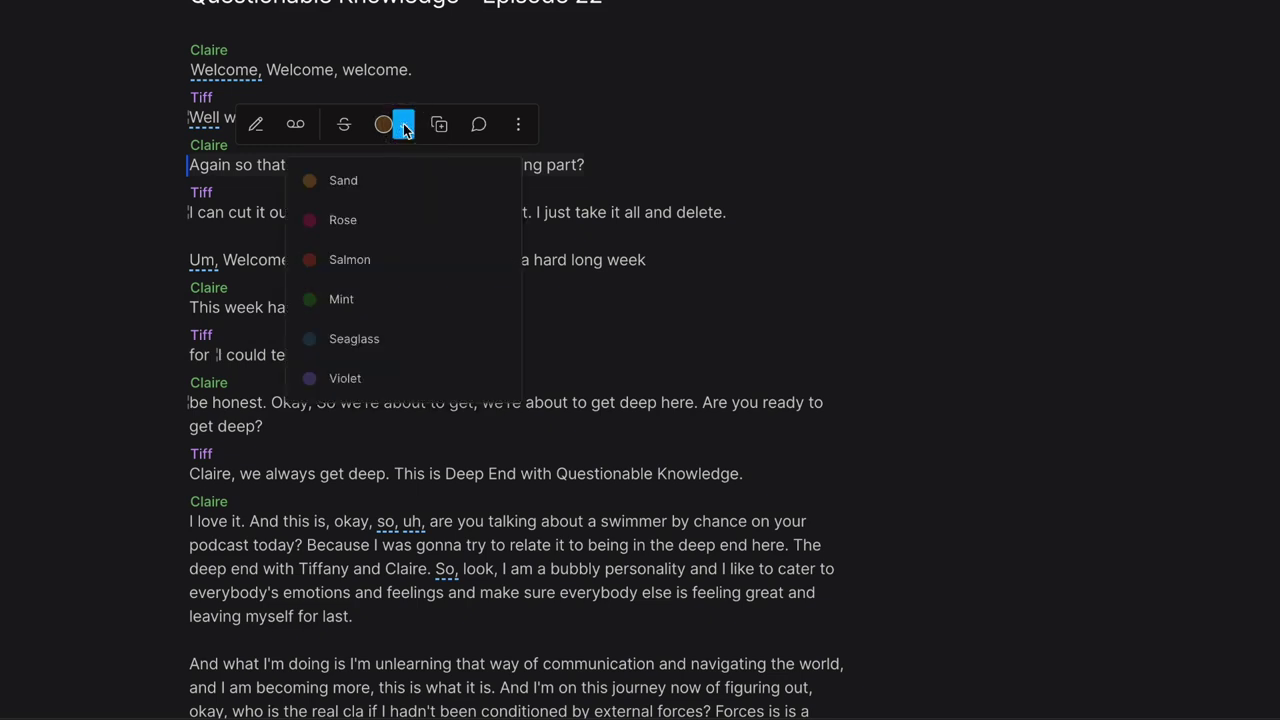
pyautogui.click(397, 225)
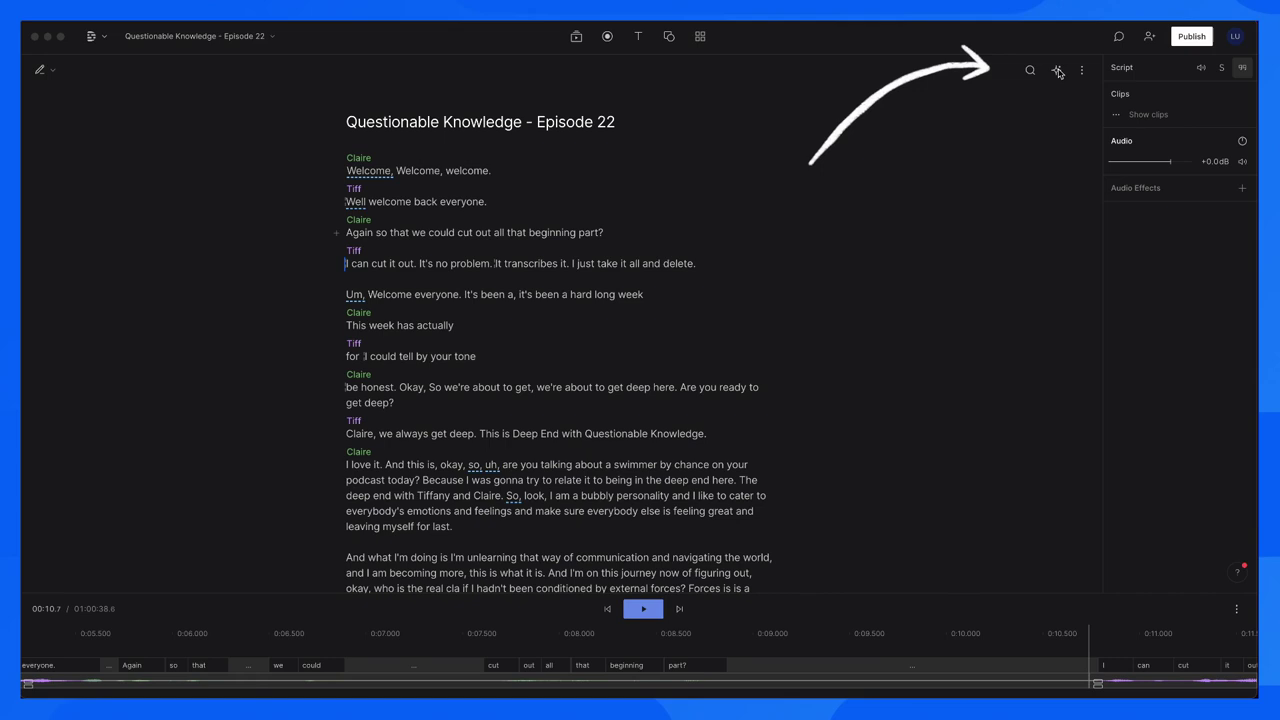
pyautogui.click(1057, 70)
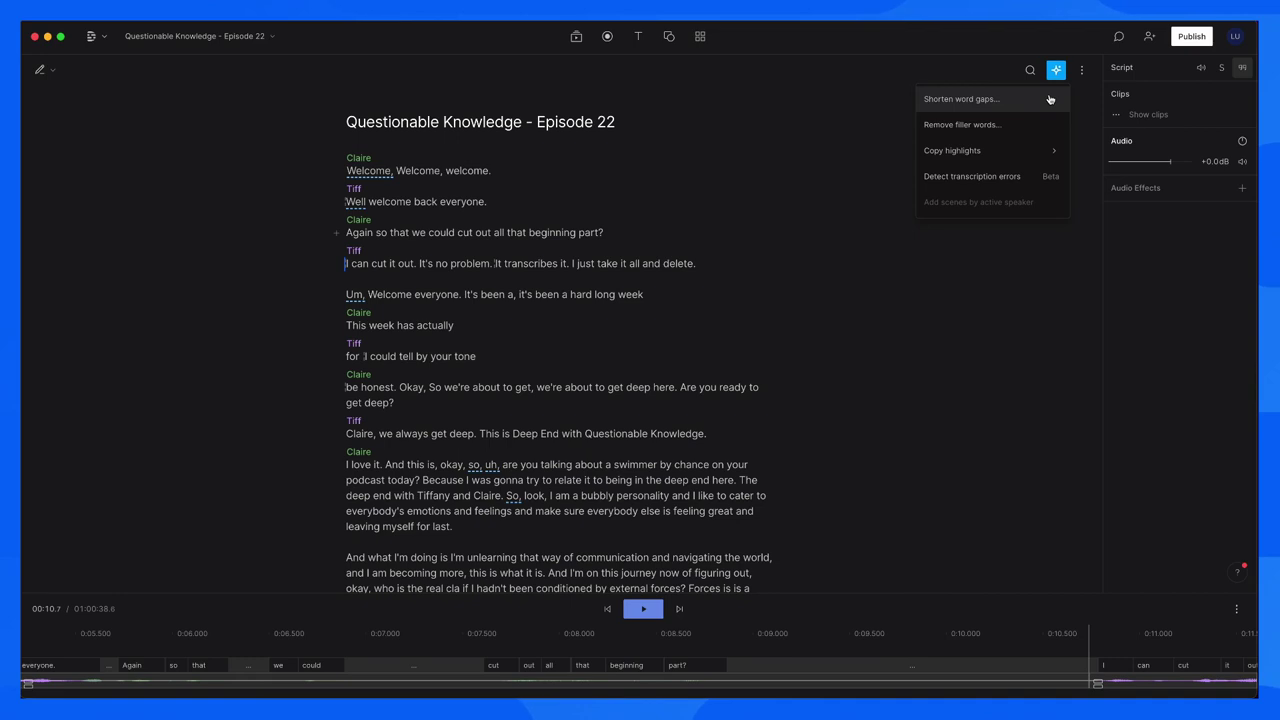
pyautogui.click(1050, 99)
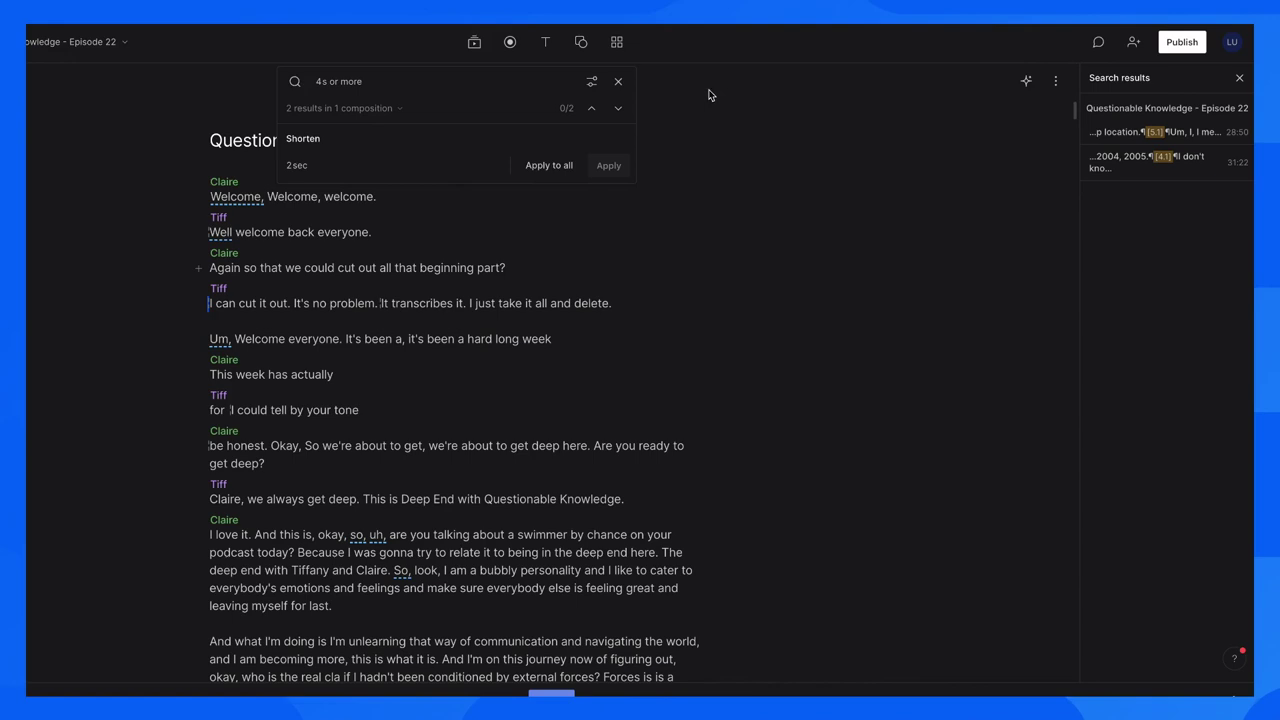
pyautogui.click(618, 81)
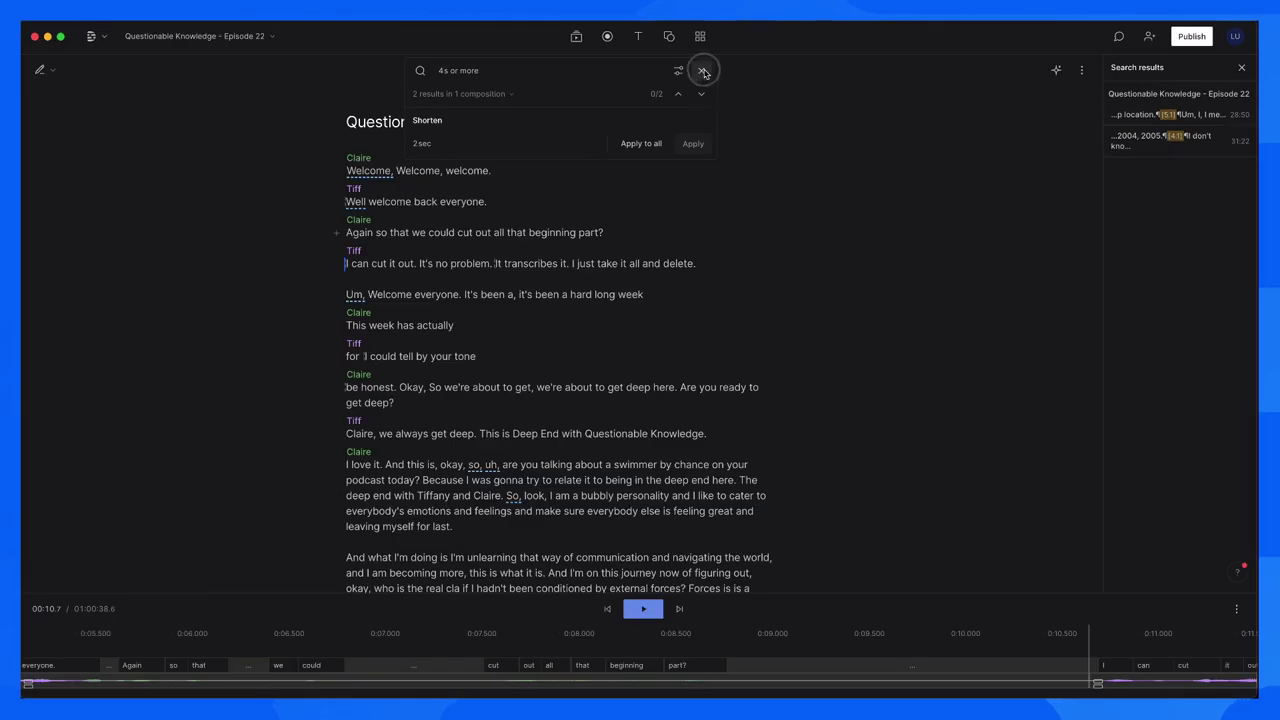
# Step: Review the Remove filler words results, close the search unchanged and reopen the AI tools list
pyautogui.click(1054, 72)
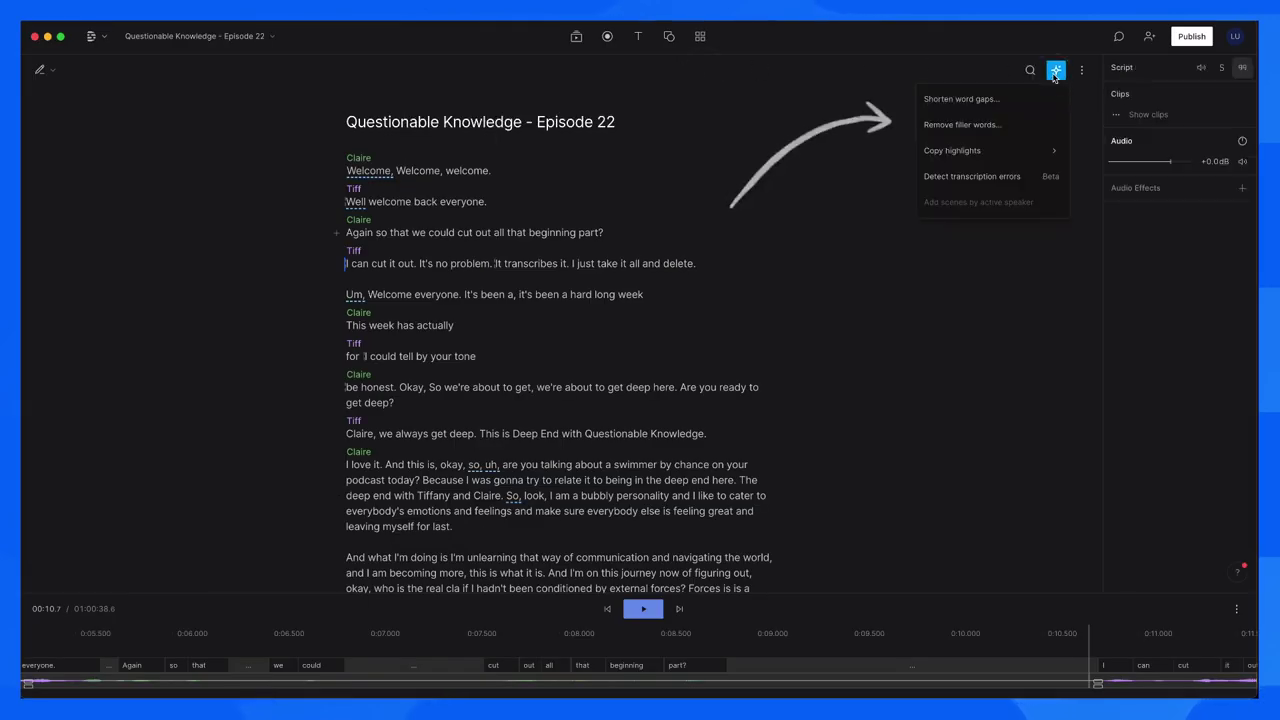
pyautogui.click(1027, 133)
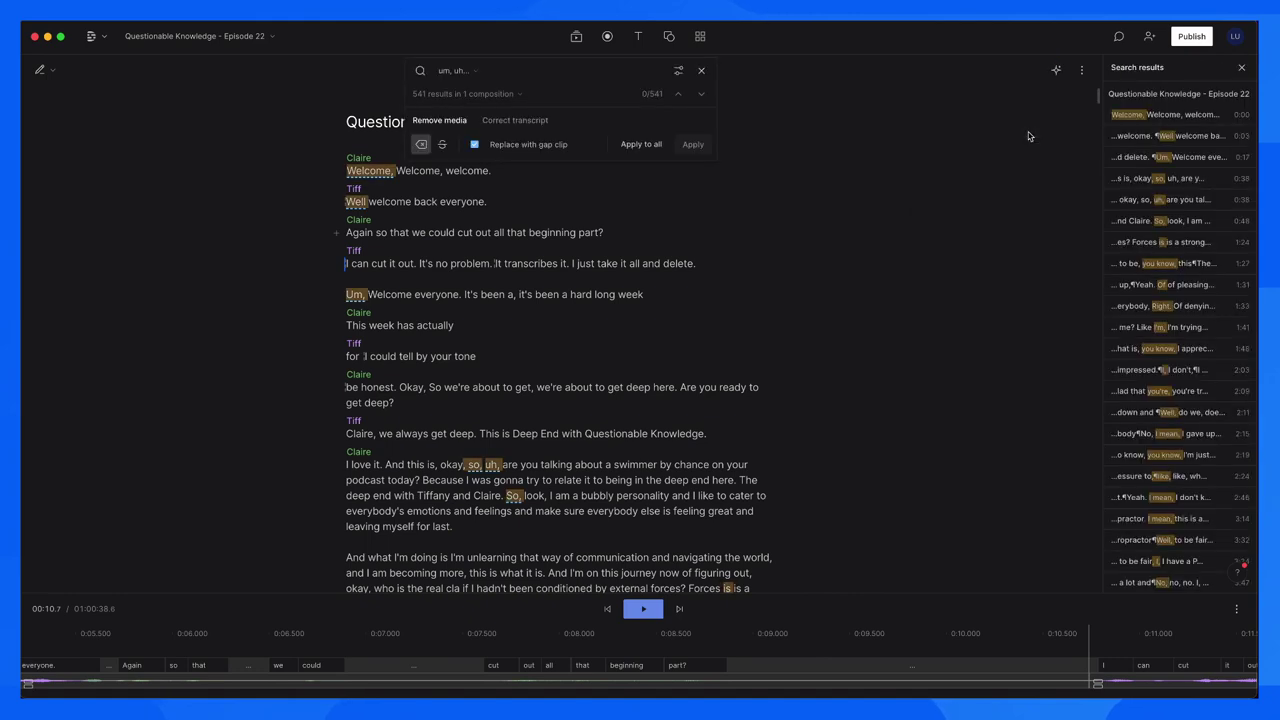
pyautogui.click(474, 70)
pyautogui.click(474, 70)
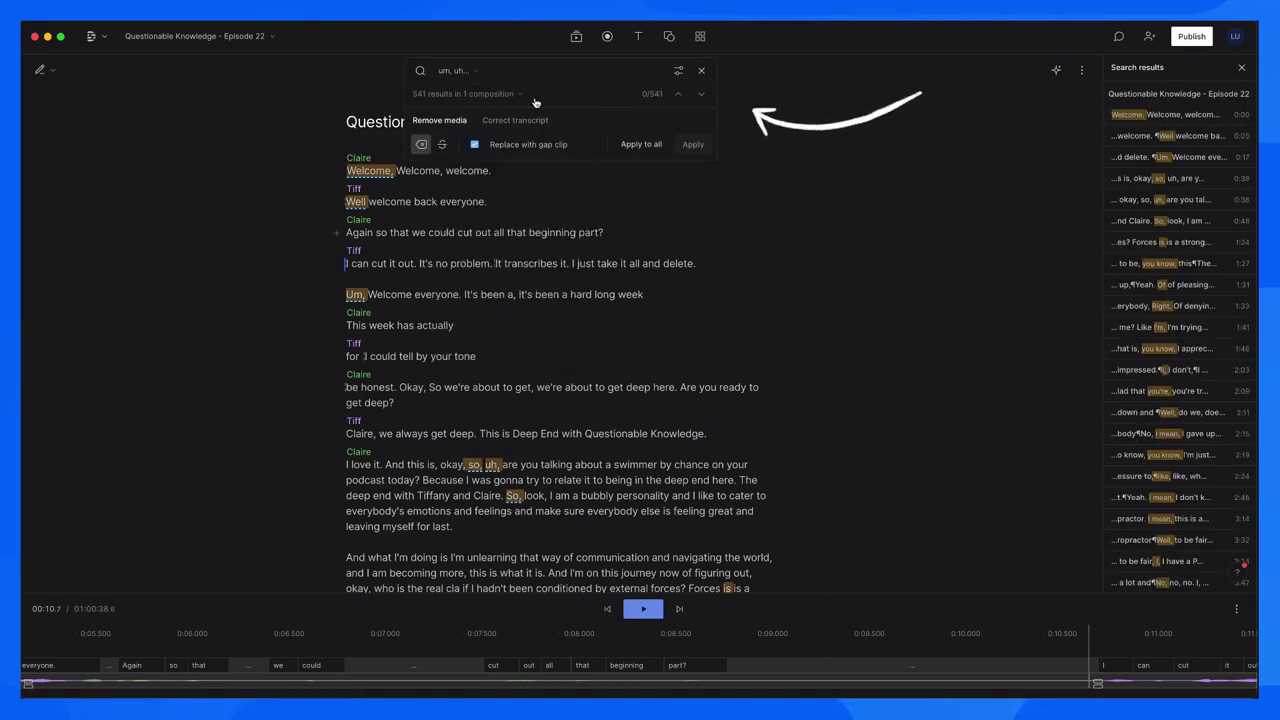
pyautogui.click(702, 72)
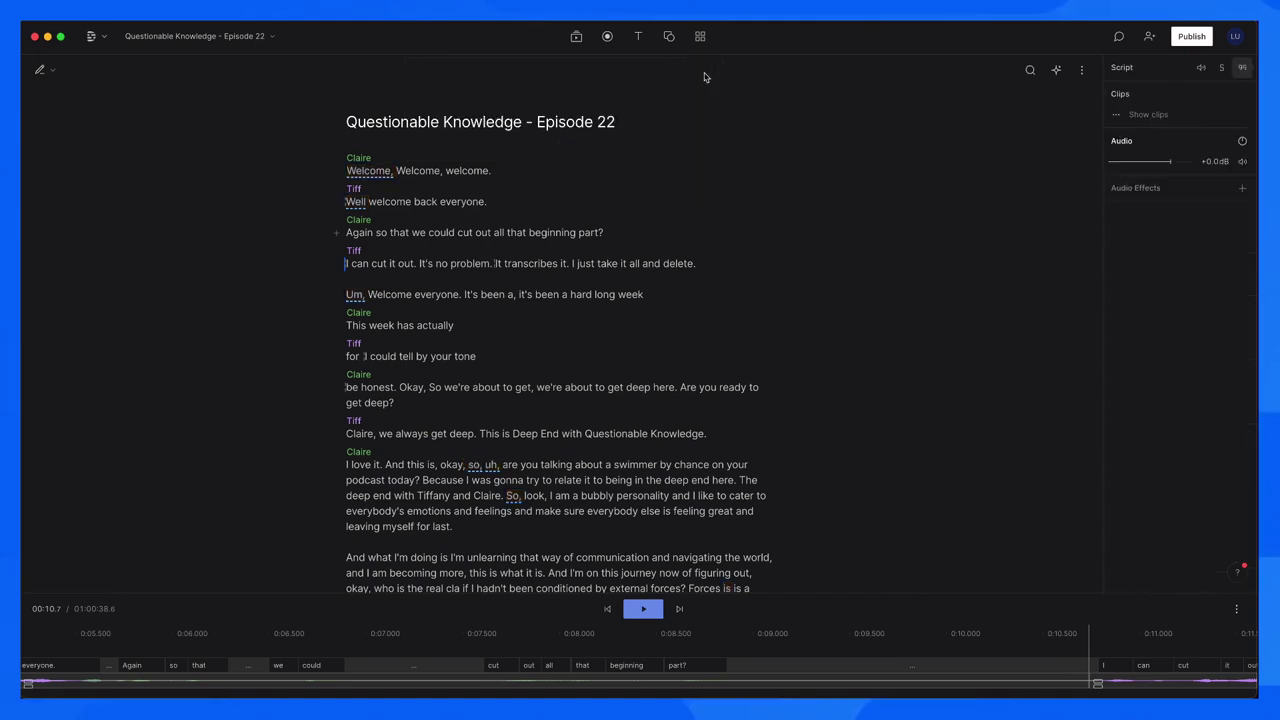
pyautogui.click(1056, 69)
pyautogui.moveTo(1021, 156)
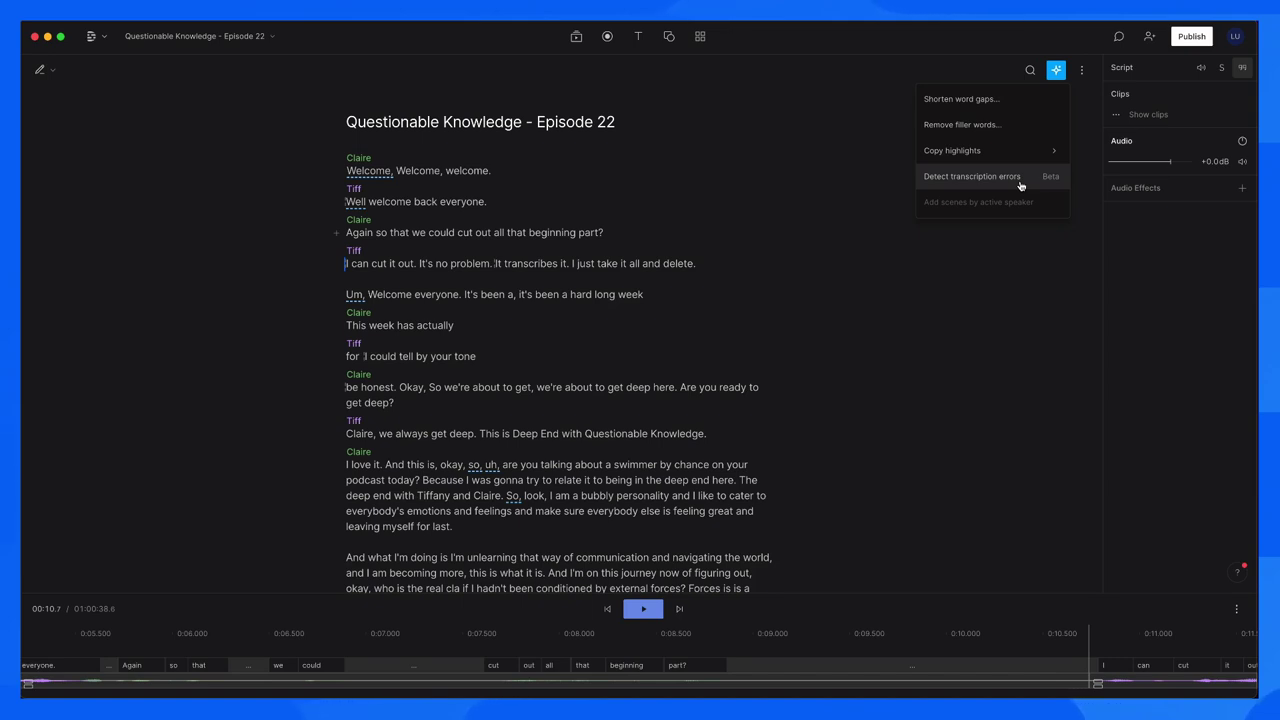
# Step: Run transcription error detection and shorten the flagged speaker name in the Deep End line
pyautogui.click(1019, 177)
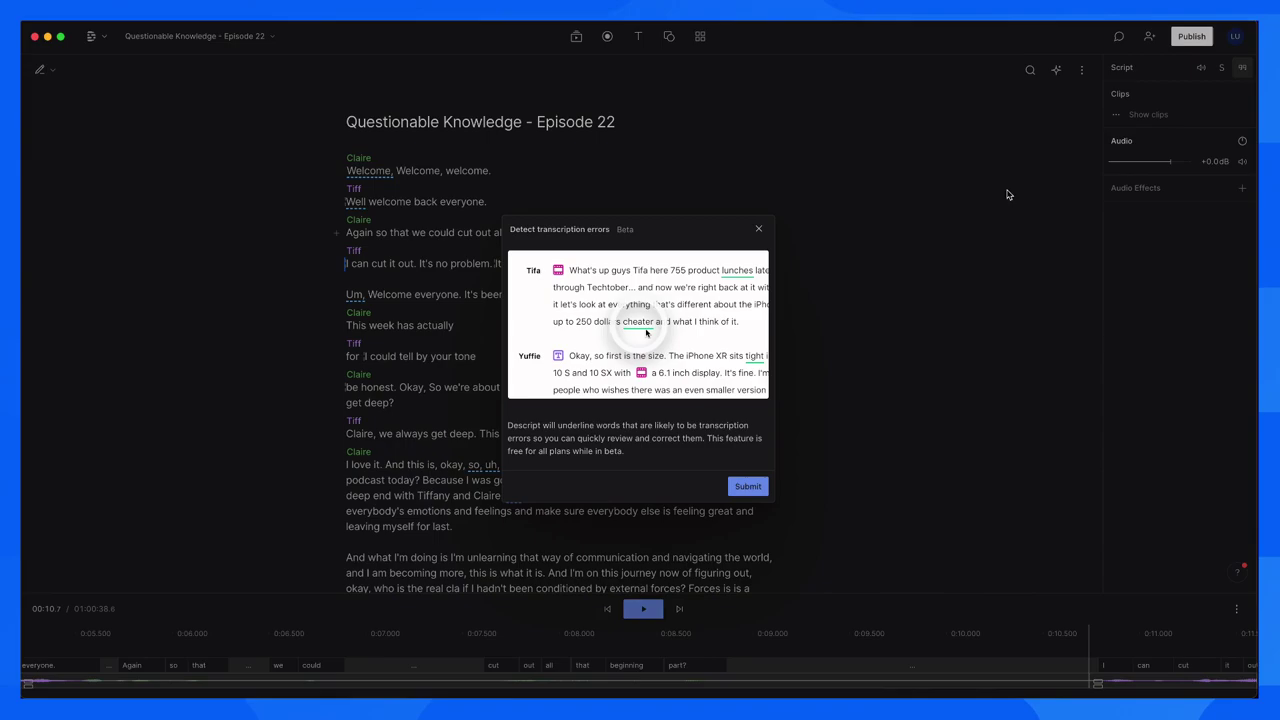
pyautogui.click(748, 487)
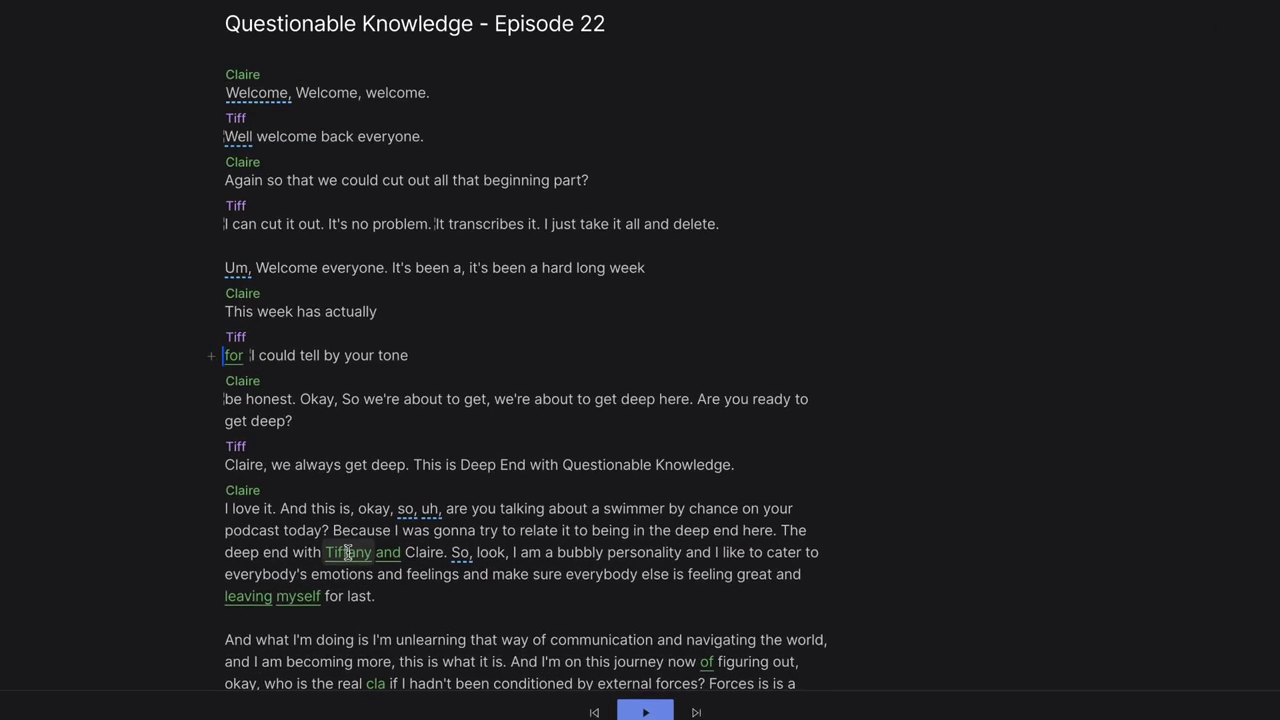
pyautogui.scroll(-2, 124, 525)
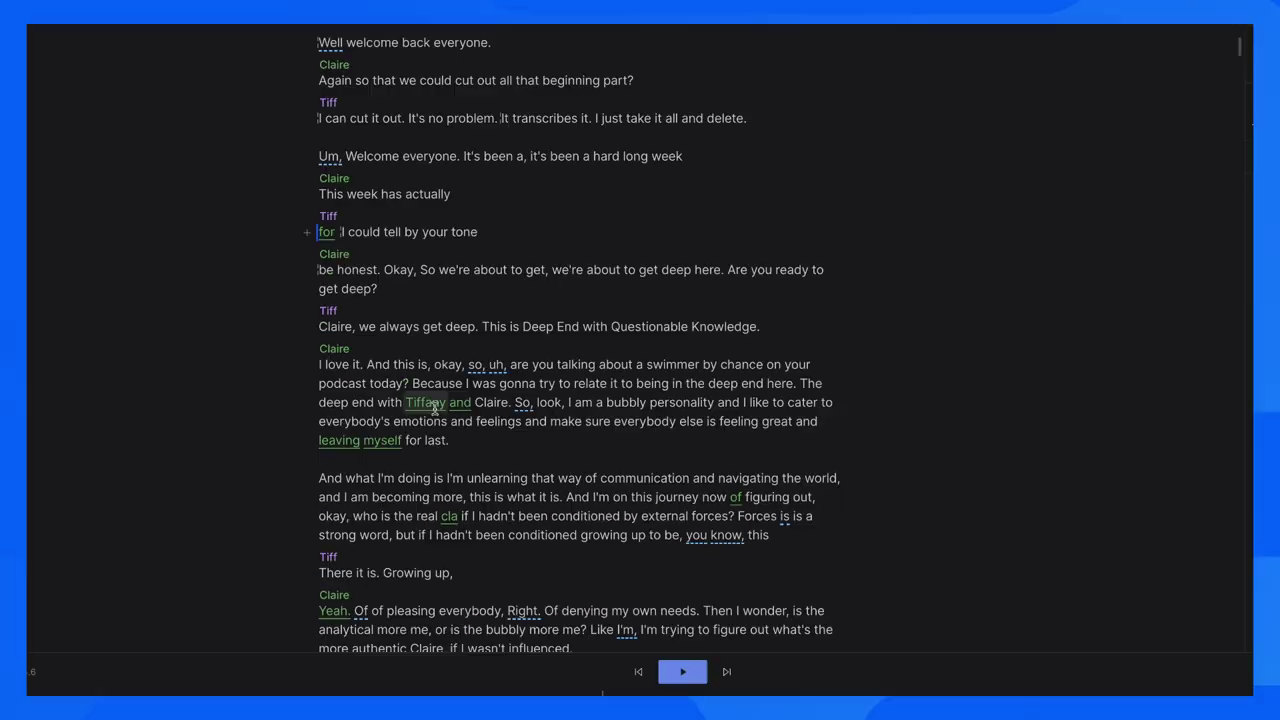
pyautogui.rightClick(430, 405)
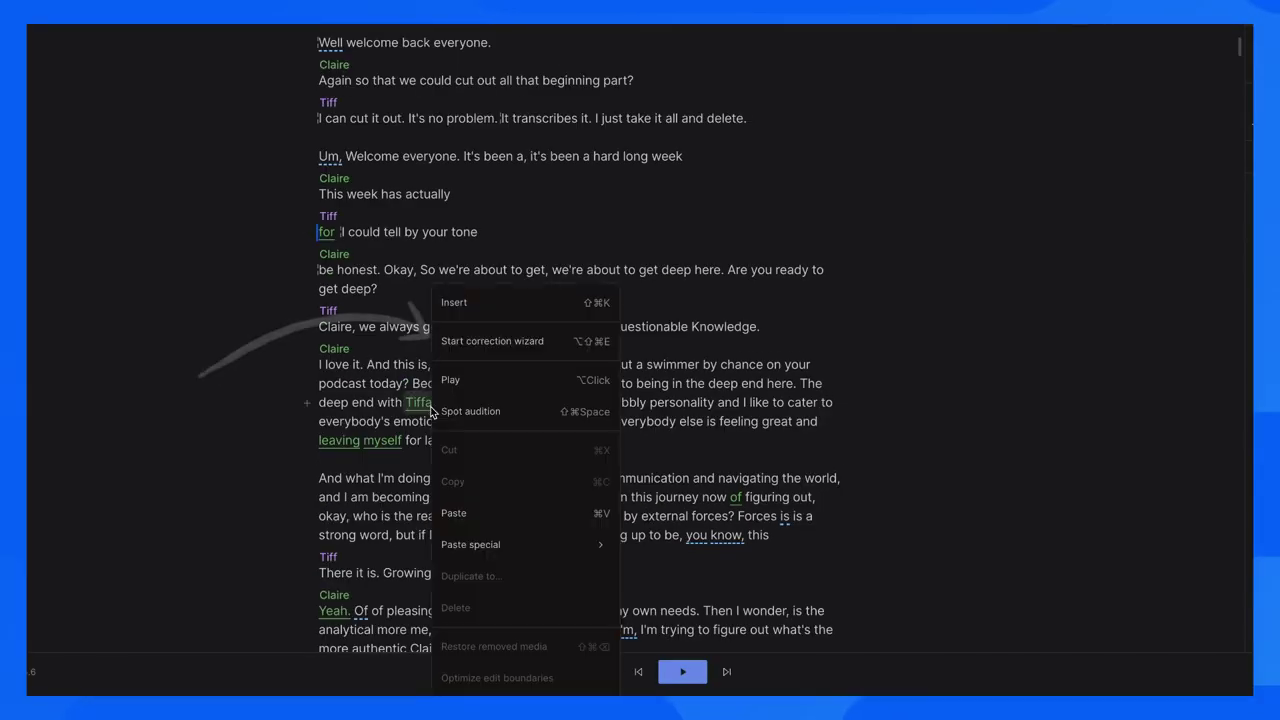
pyautogui.click(480, 345)
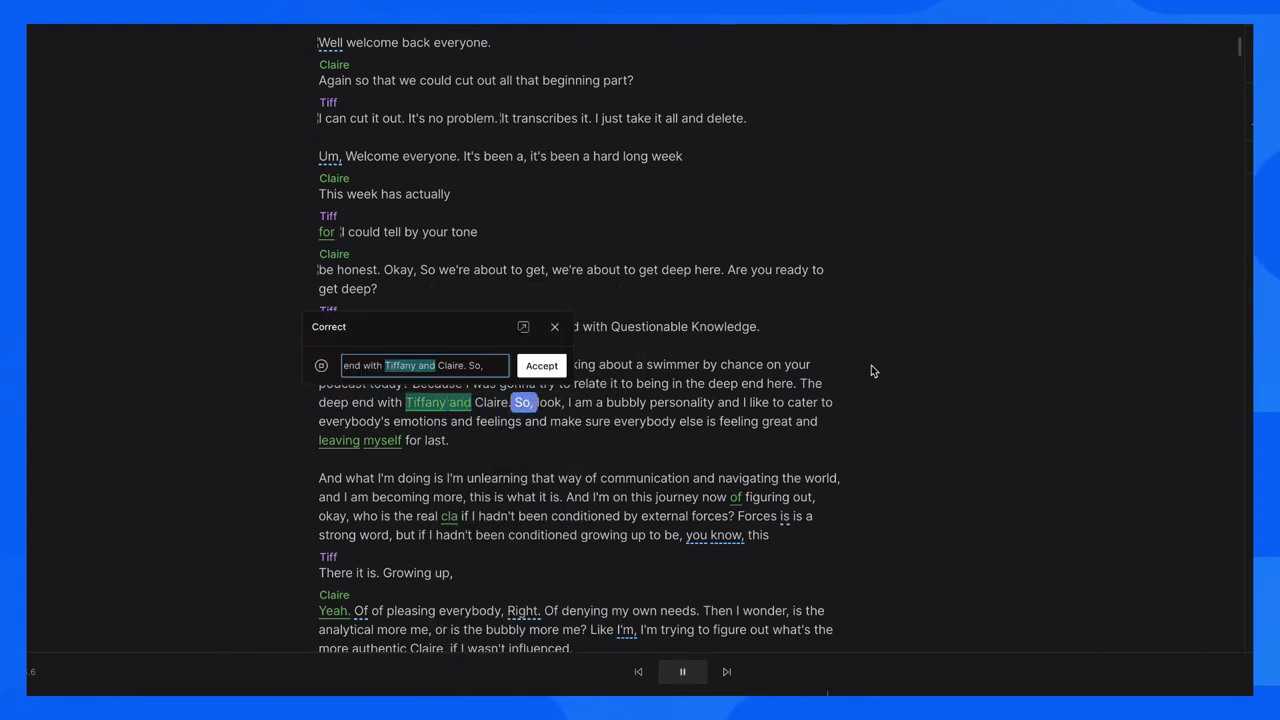
pyautogui.click(416, 366)
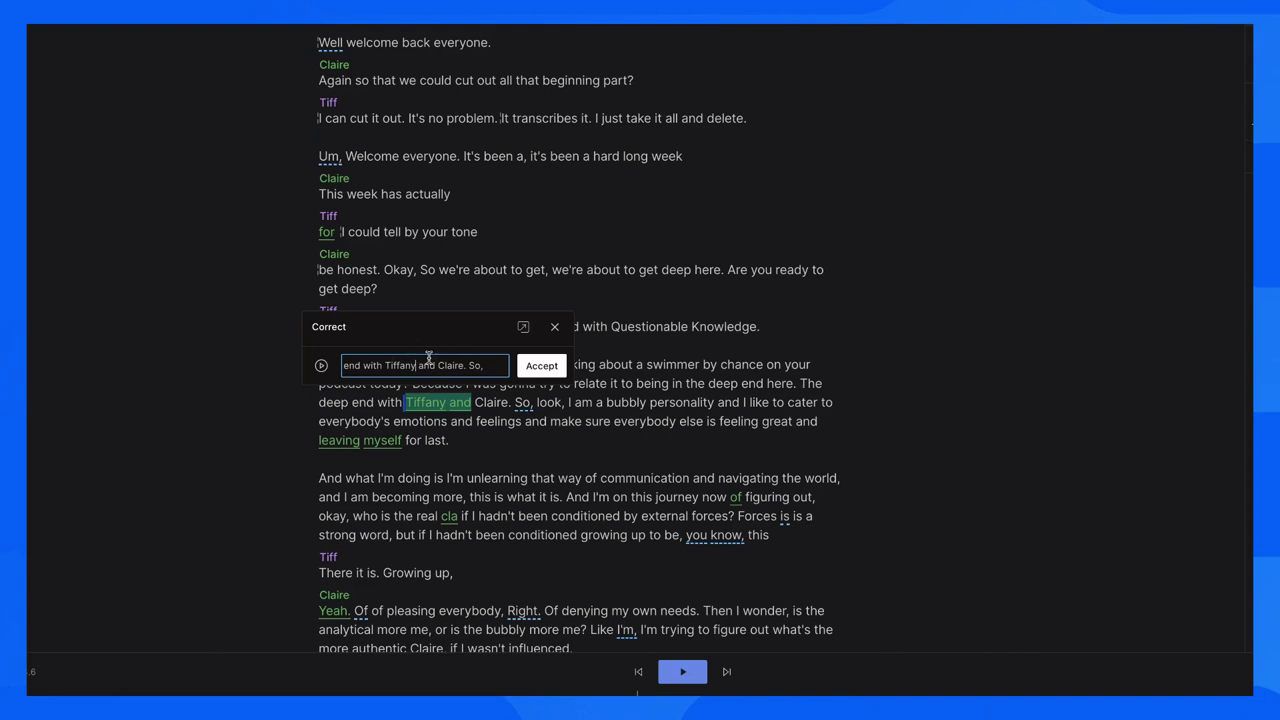
pyautogui.press('BackSpace')
pyautogui.press('BackSpace')
pyautogui.press('BackSpace')
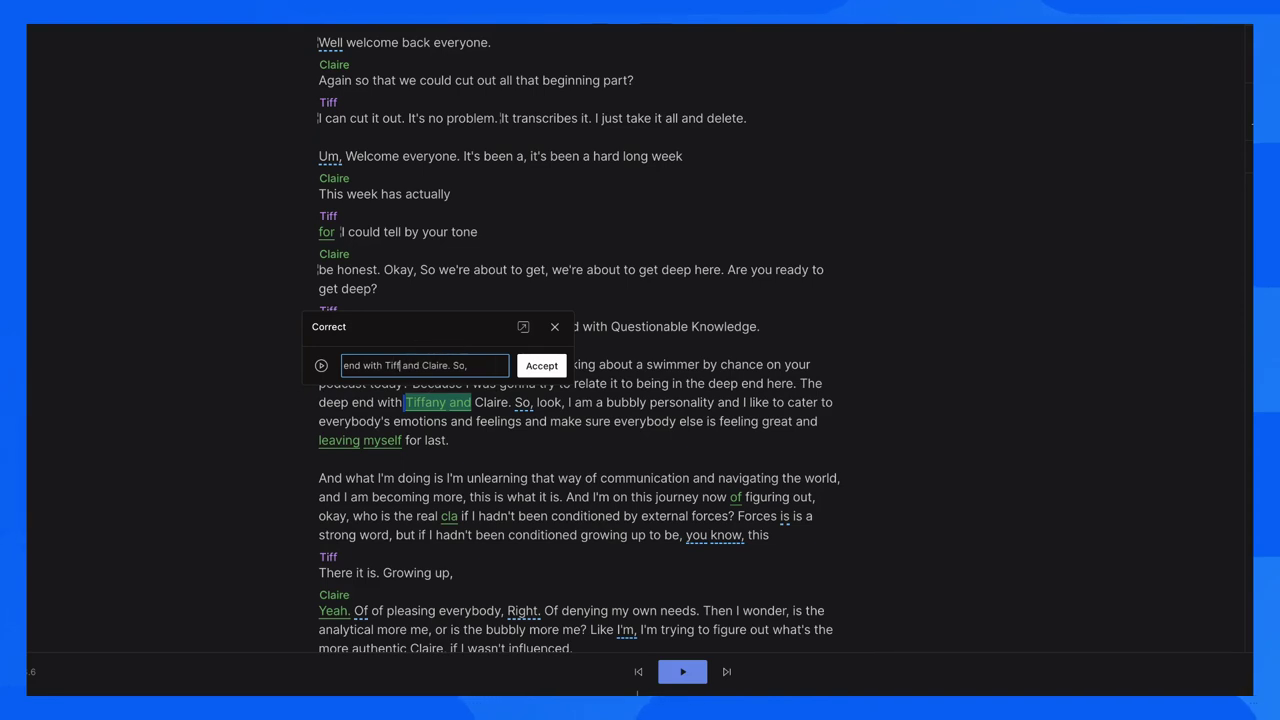
pyautogui.click(556, 369)
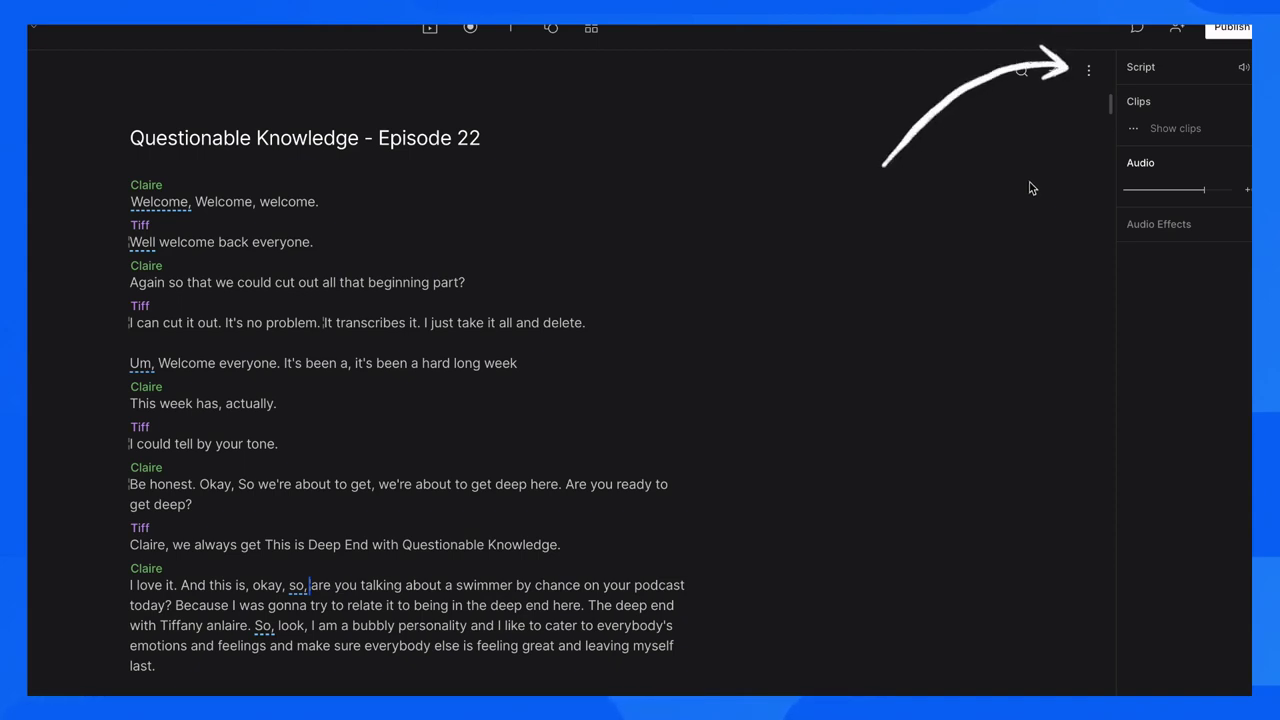
# Step: Jump to the Intro marker, then to the Part I marker
pyautogui.click(1089, 72)
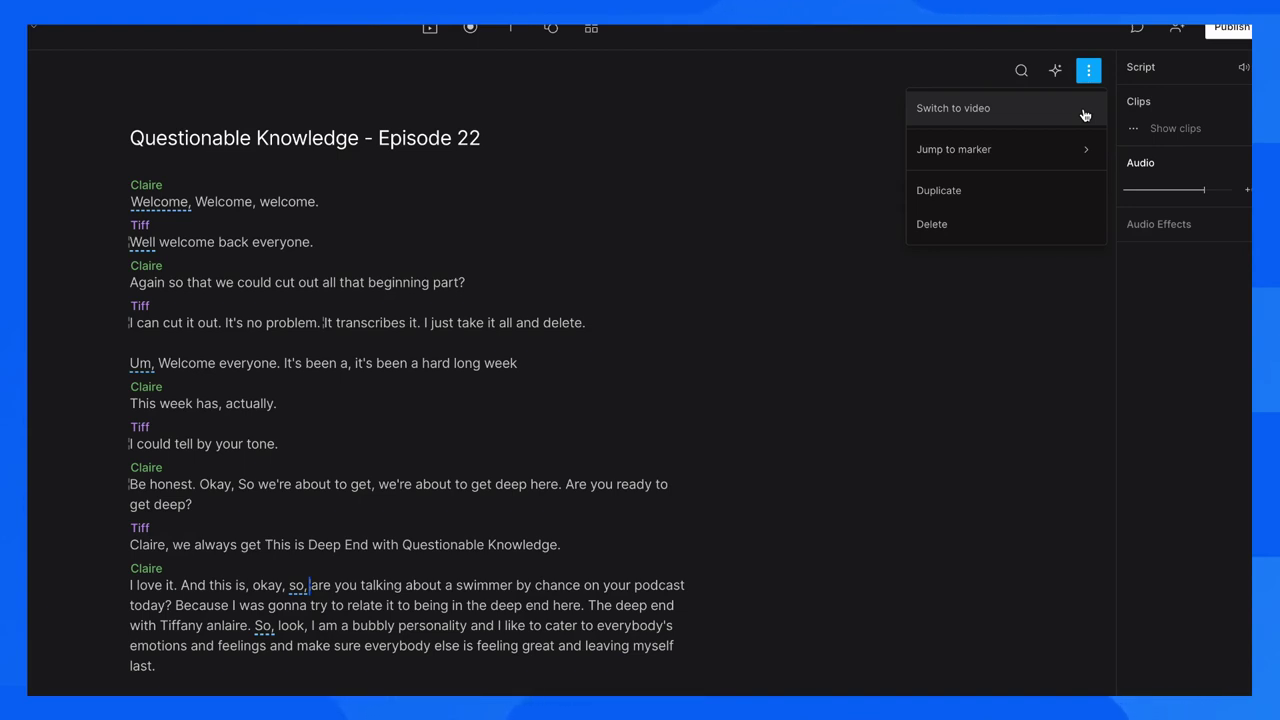
pyautogui.moveTo(1064, 155)
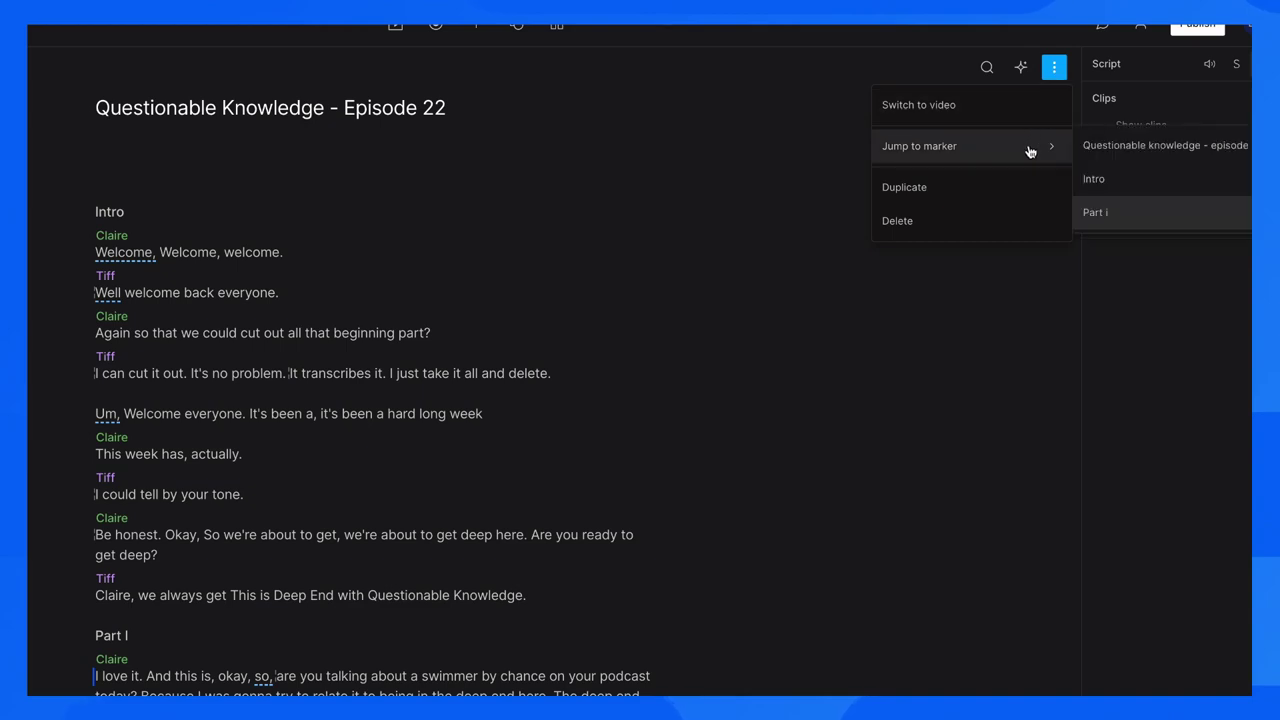
pyautogui.click(1094, 181)
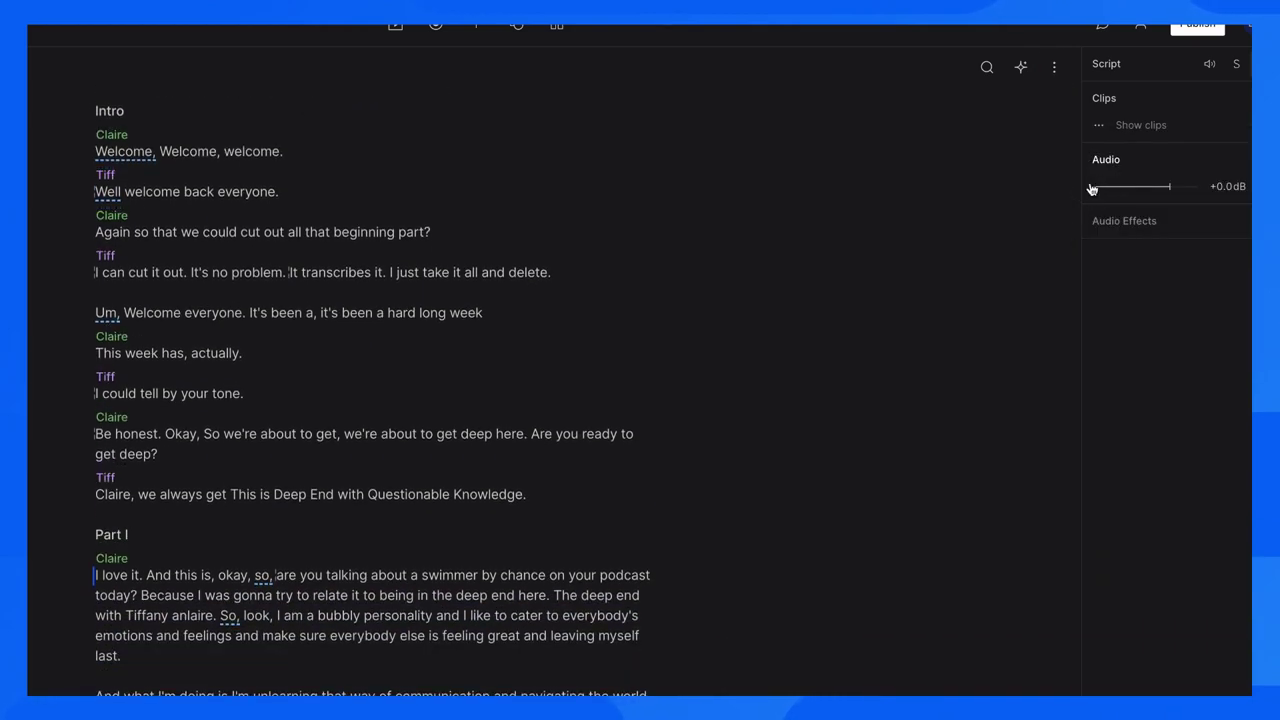
pyautogui.click(1054, 67)
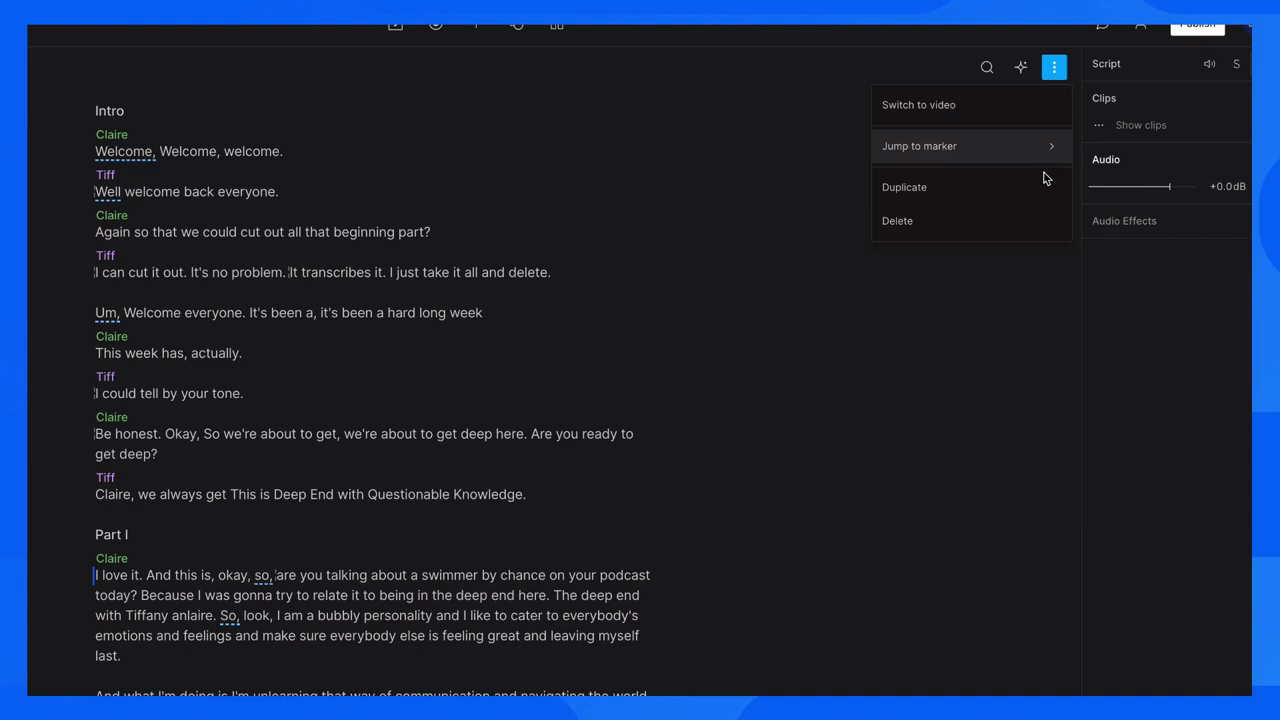
pyautogui.moveTo(1042, 149)
pyautogui.click(1114, 212)
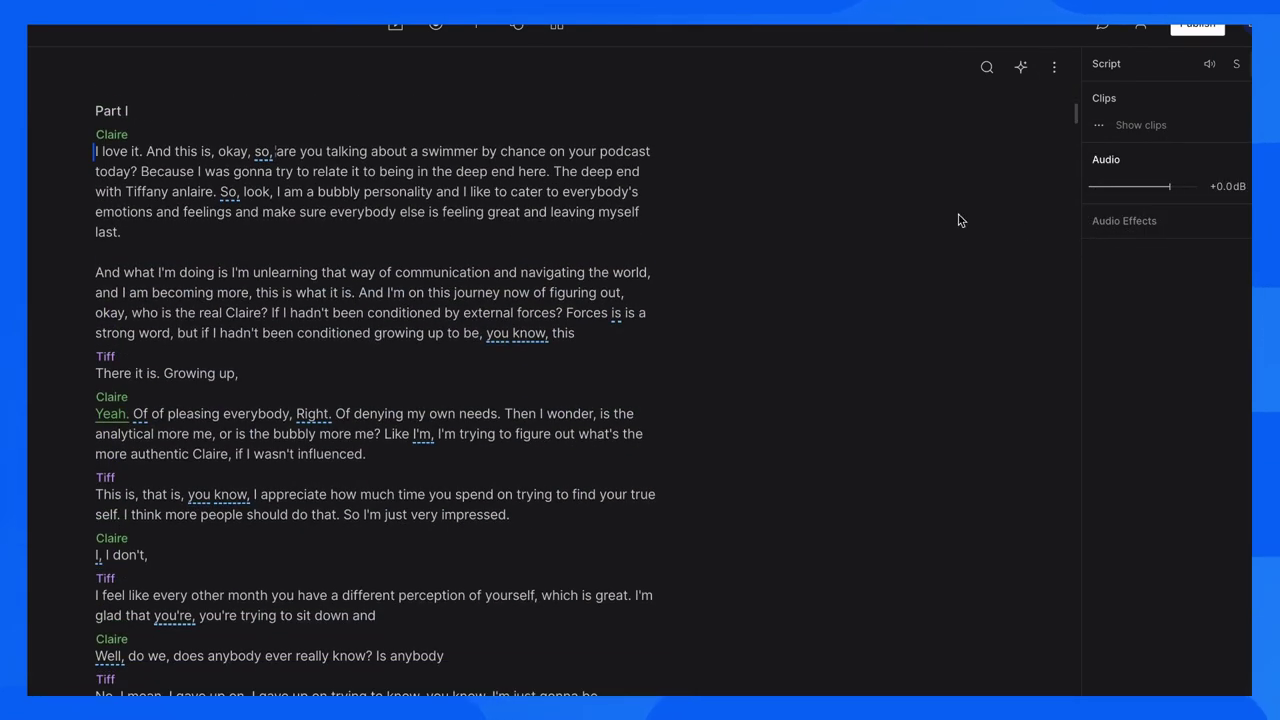
# Step: Switch to Write mode and add 'Hey there!' after 'last.' in the first Part I paragraph
pyautogui.click(1054, 67)
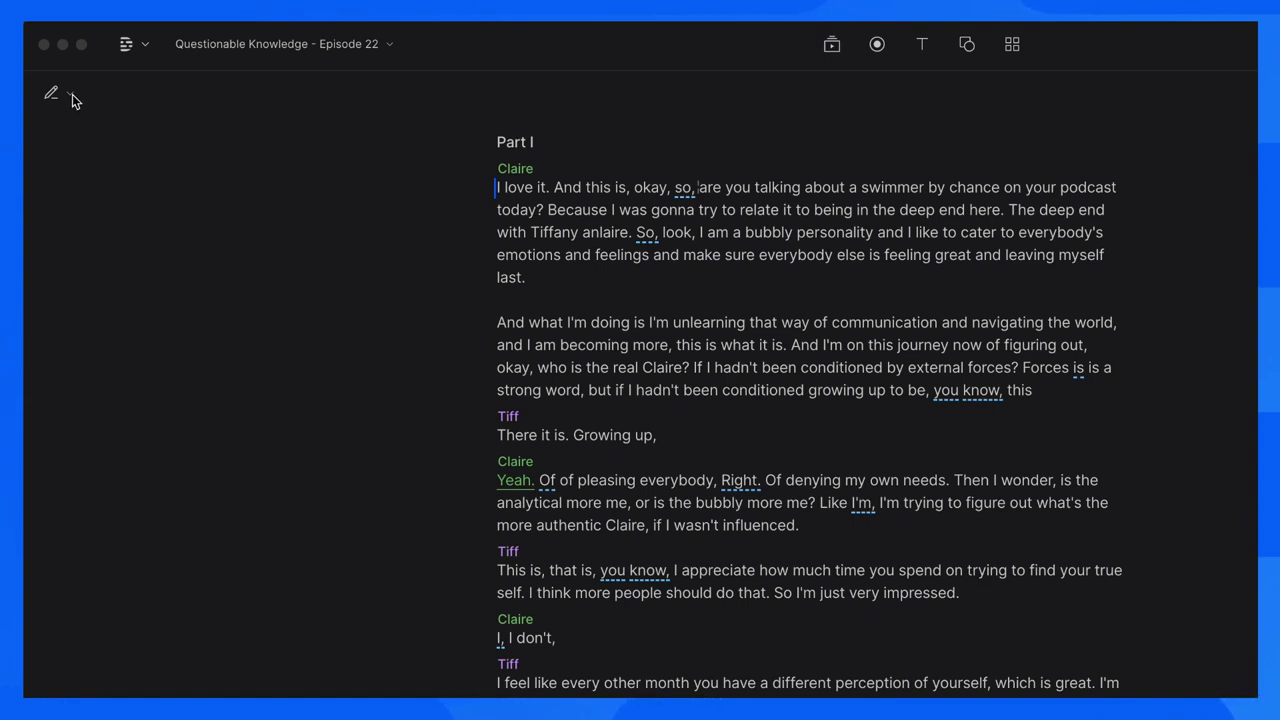
pyautogui.click(71, 96)
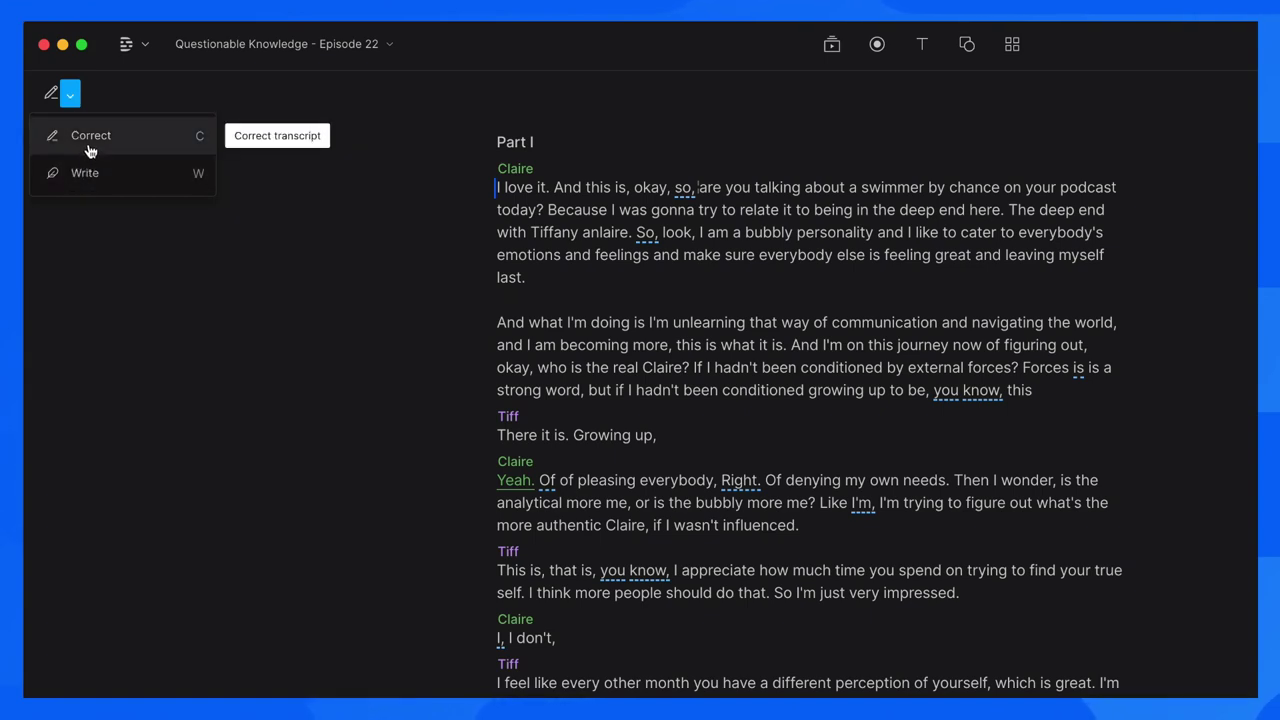
pyautogui.click(85, 175)
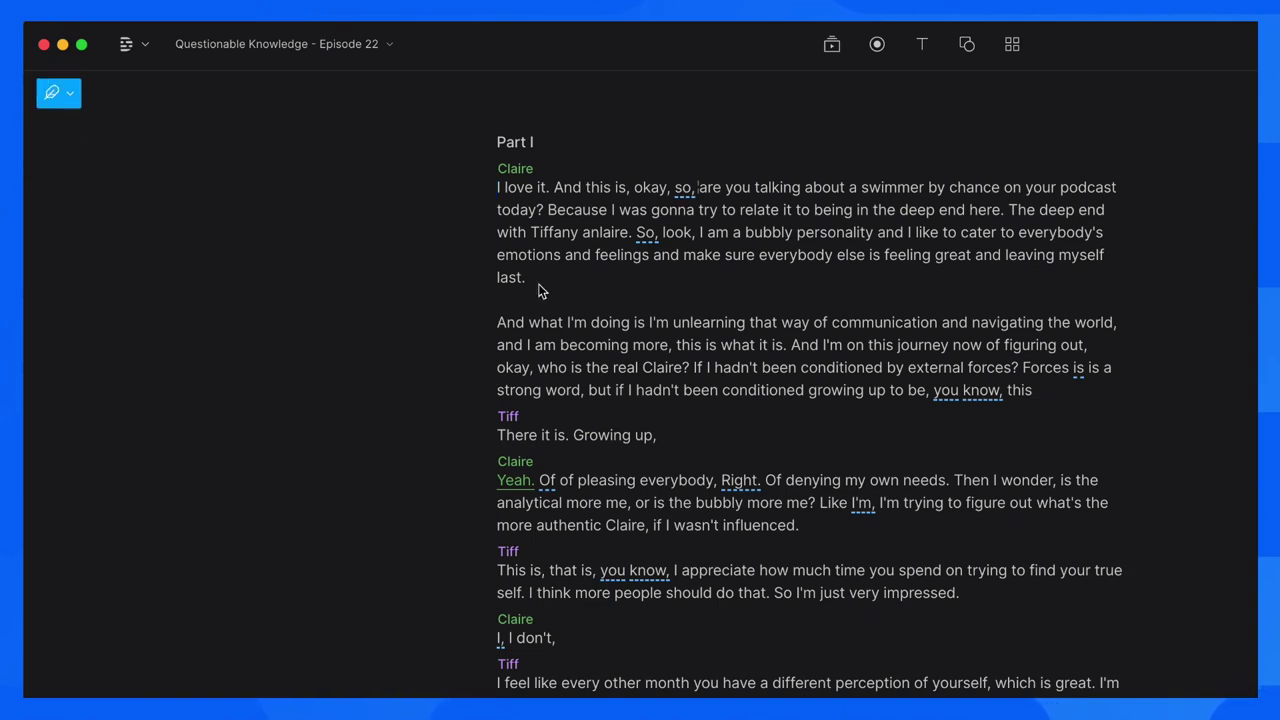
pyautogui.click(578, 280)
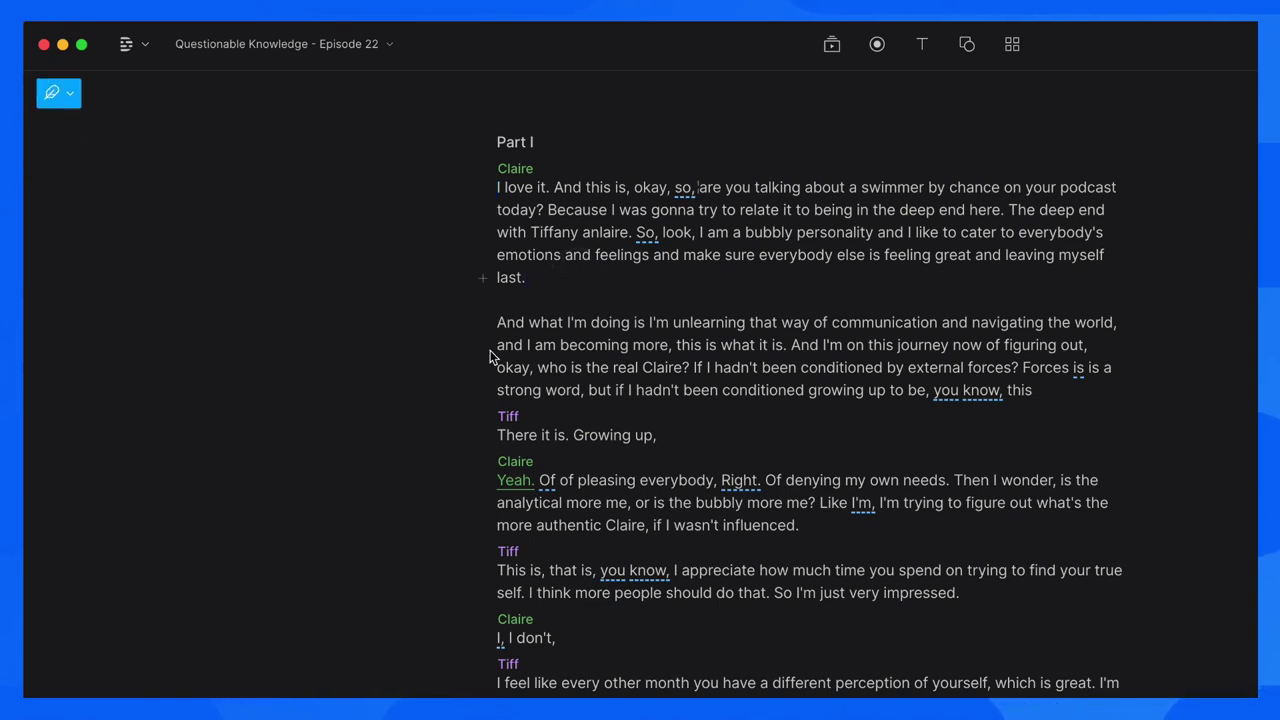
pyautogui.write('Hey there')
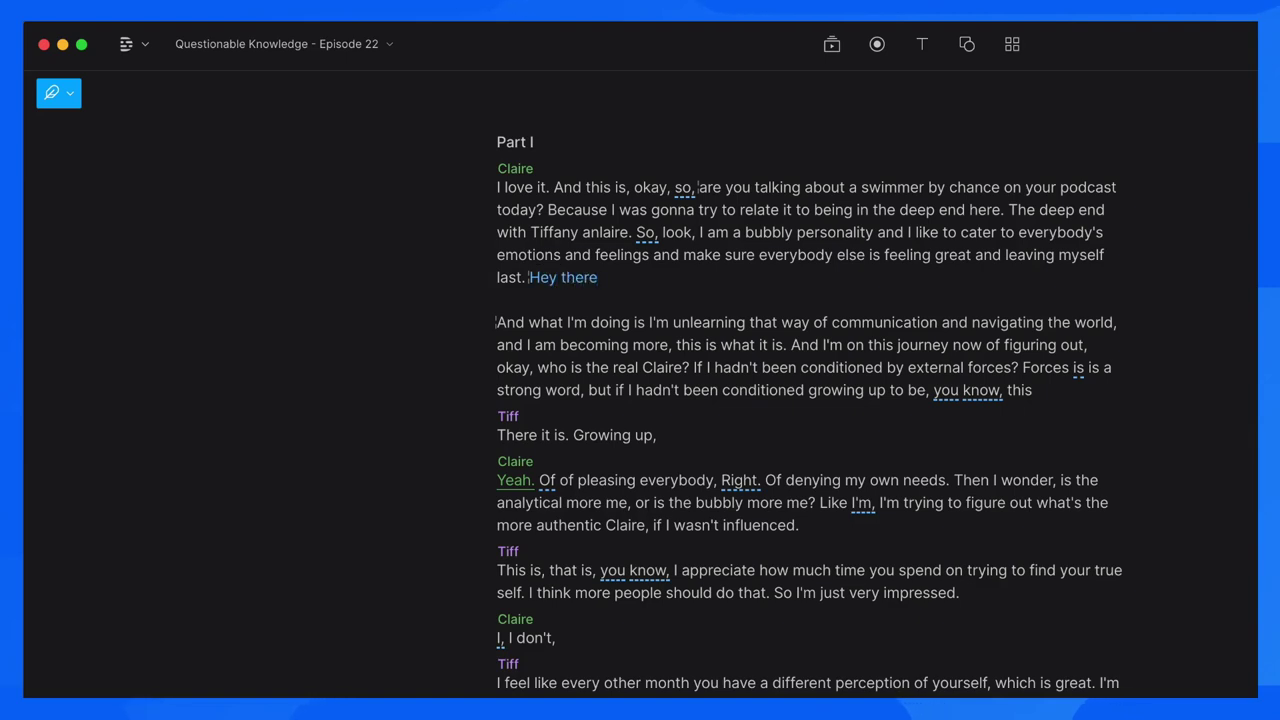
pyautogui.write('!')
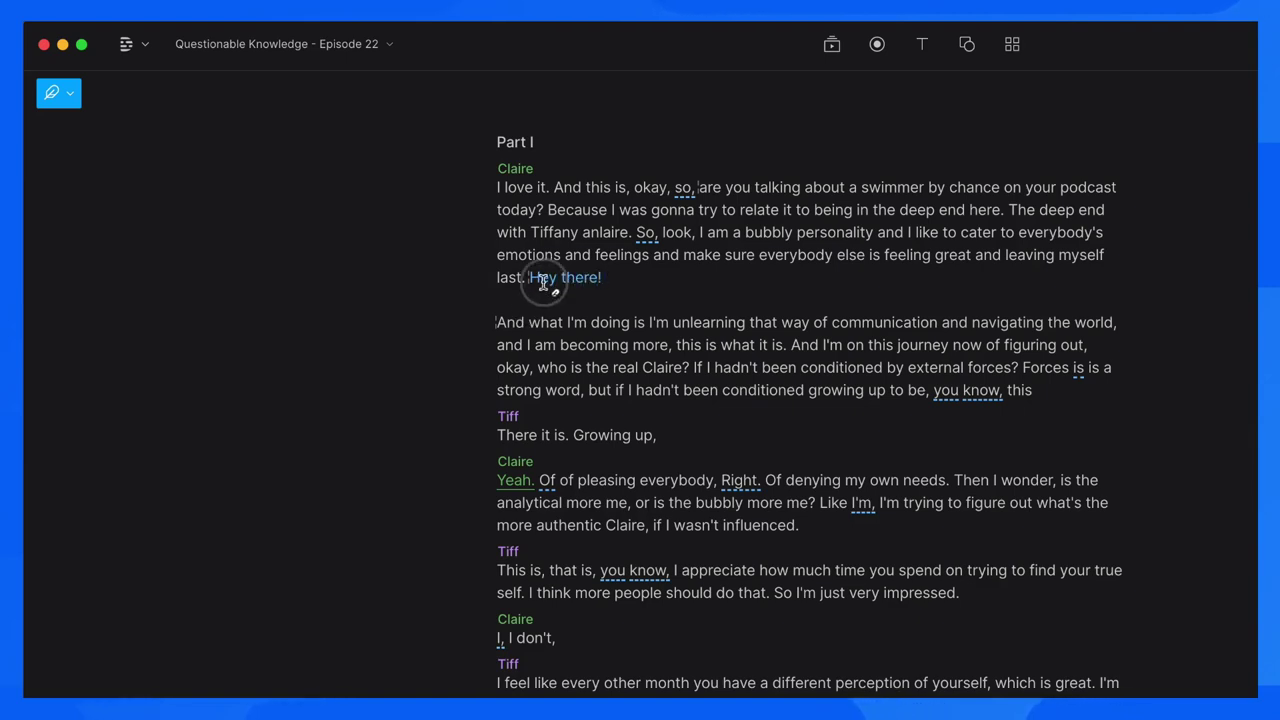
# Step: Select the word 'feelings' and start correcting it
pyautogui.rightClick(540, 285)
pyautogui.click(83, 152)
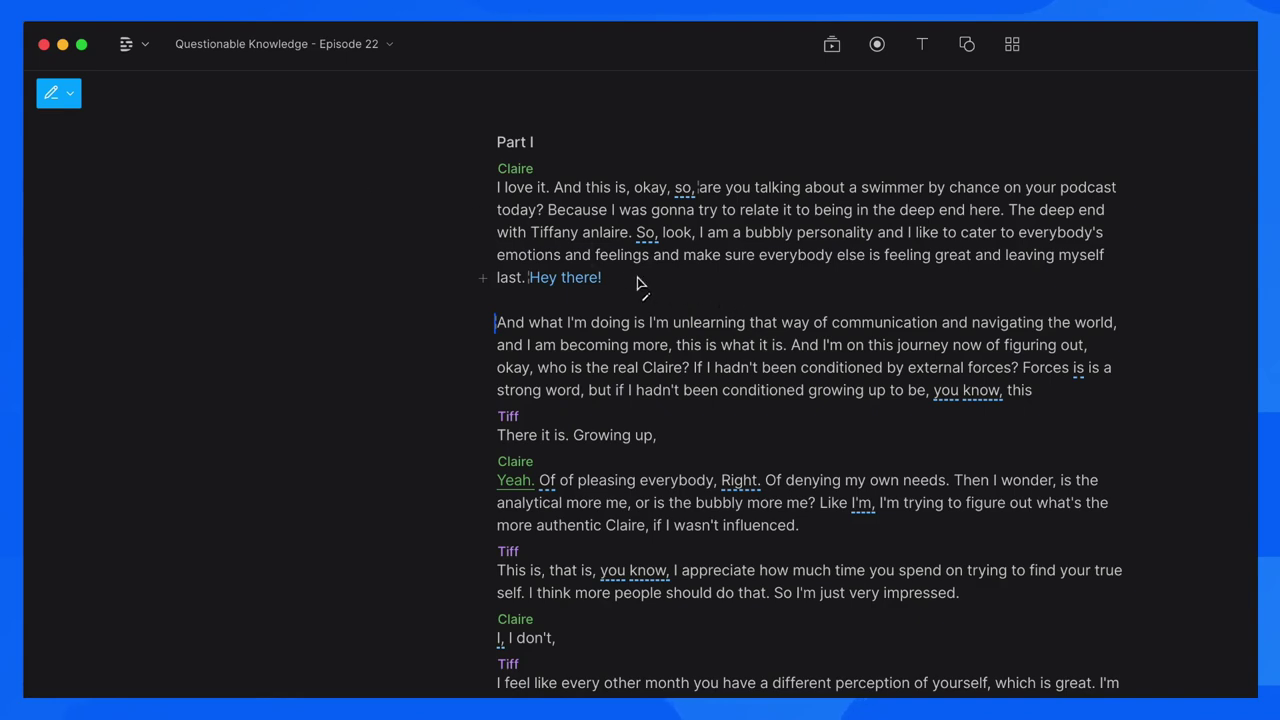
pyautogui.doubleClick(600, 253)
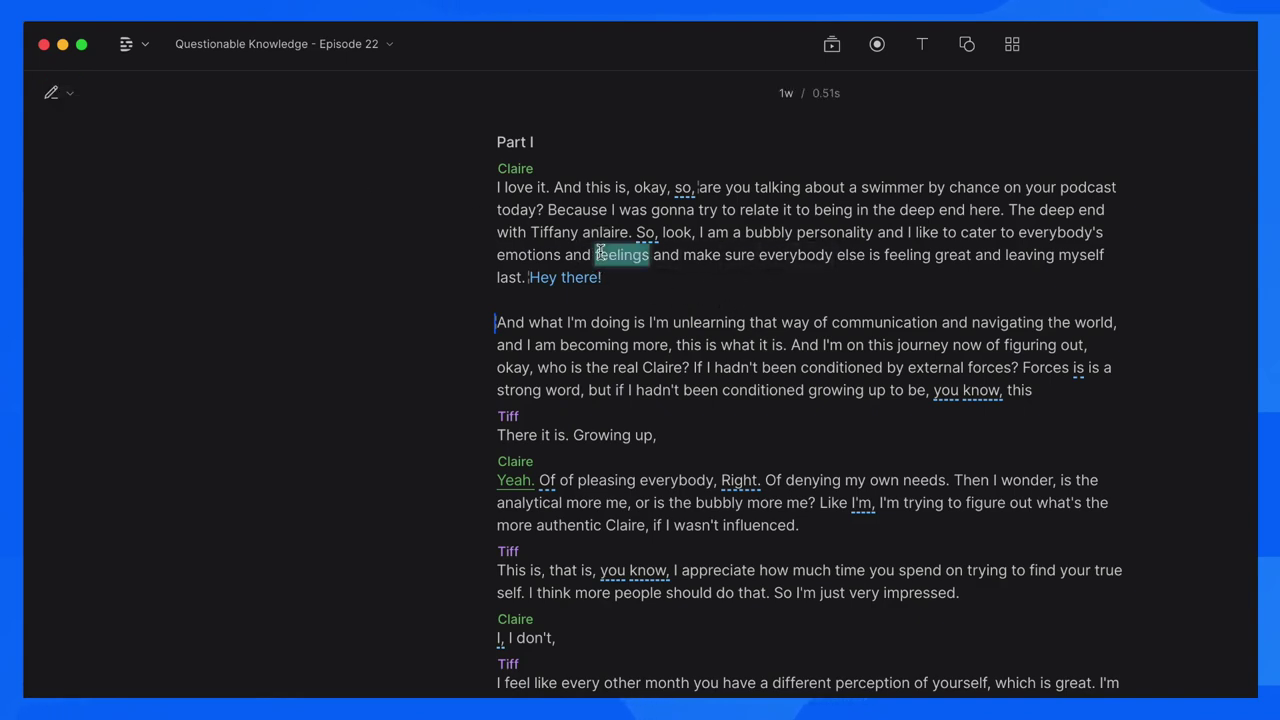
pyautogui.press('super+alt+c')
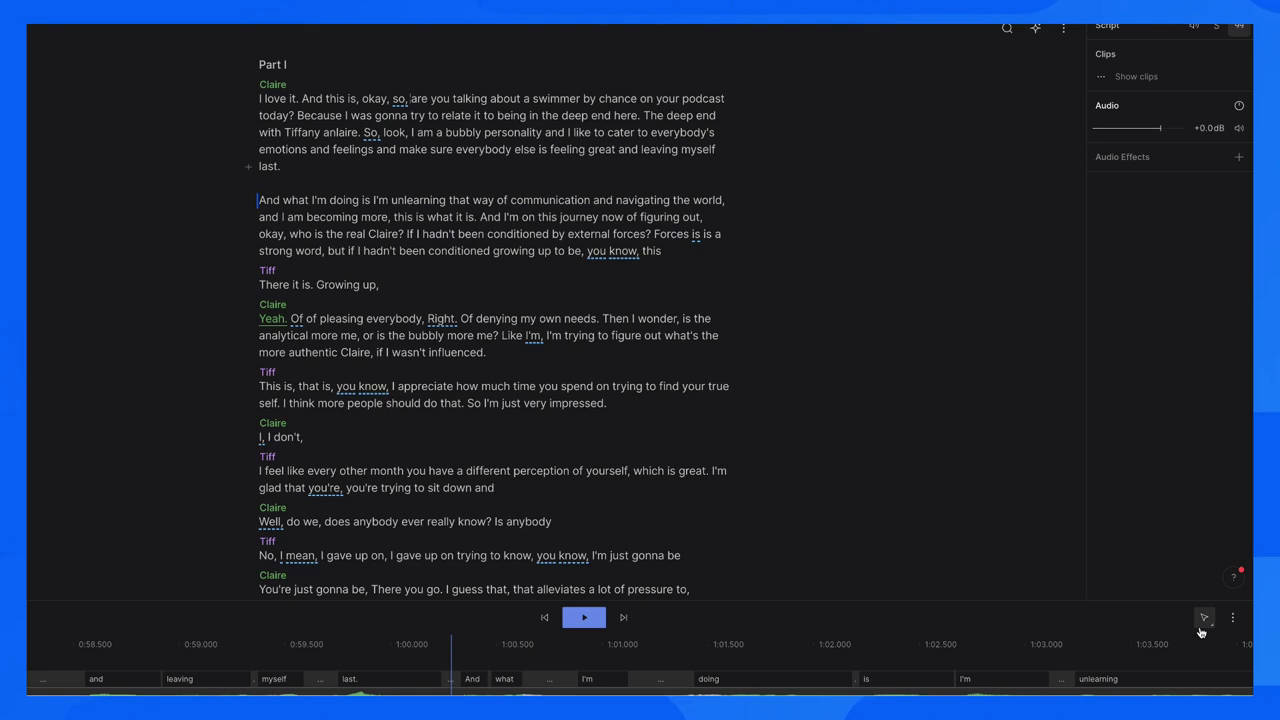
# Step: Pan back to the episode start and slip the 'Well welcome back everyone.' clip's audio into place
pyautogui.click(1204, 618)
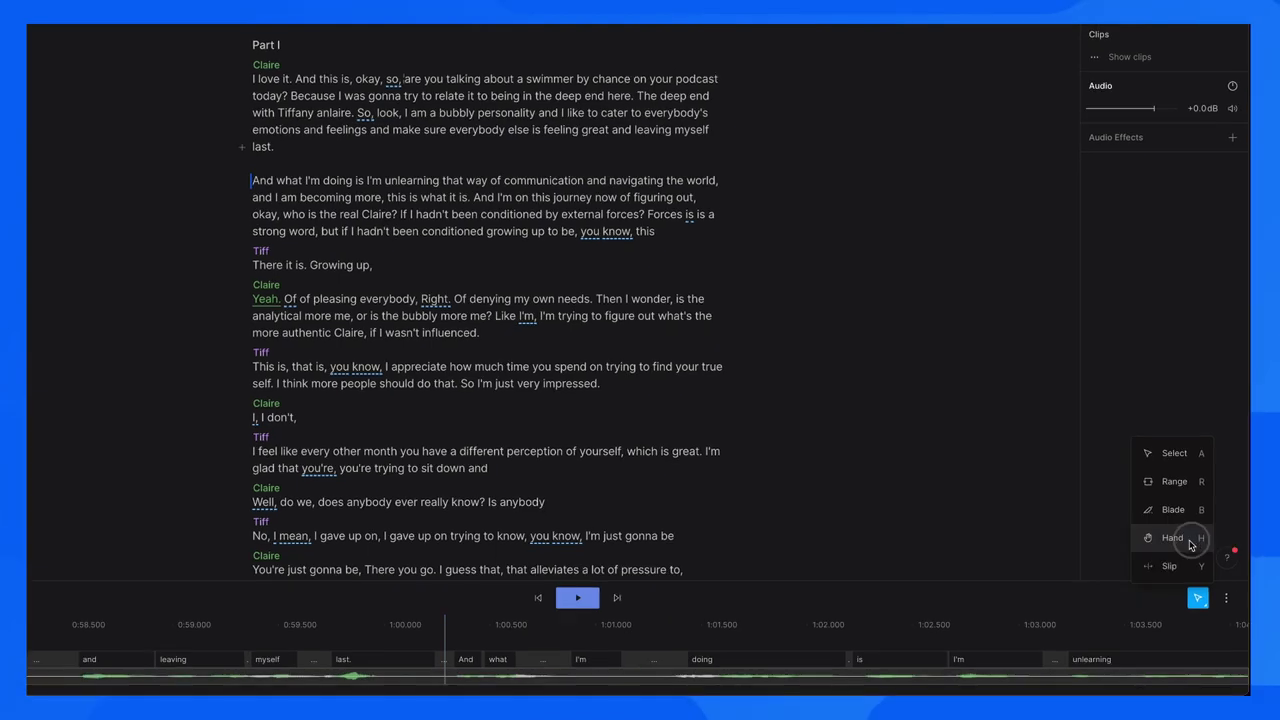
pyautogui.click(1200, 557)
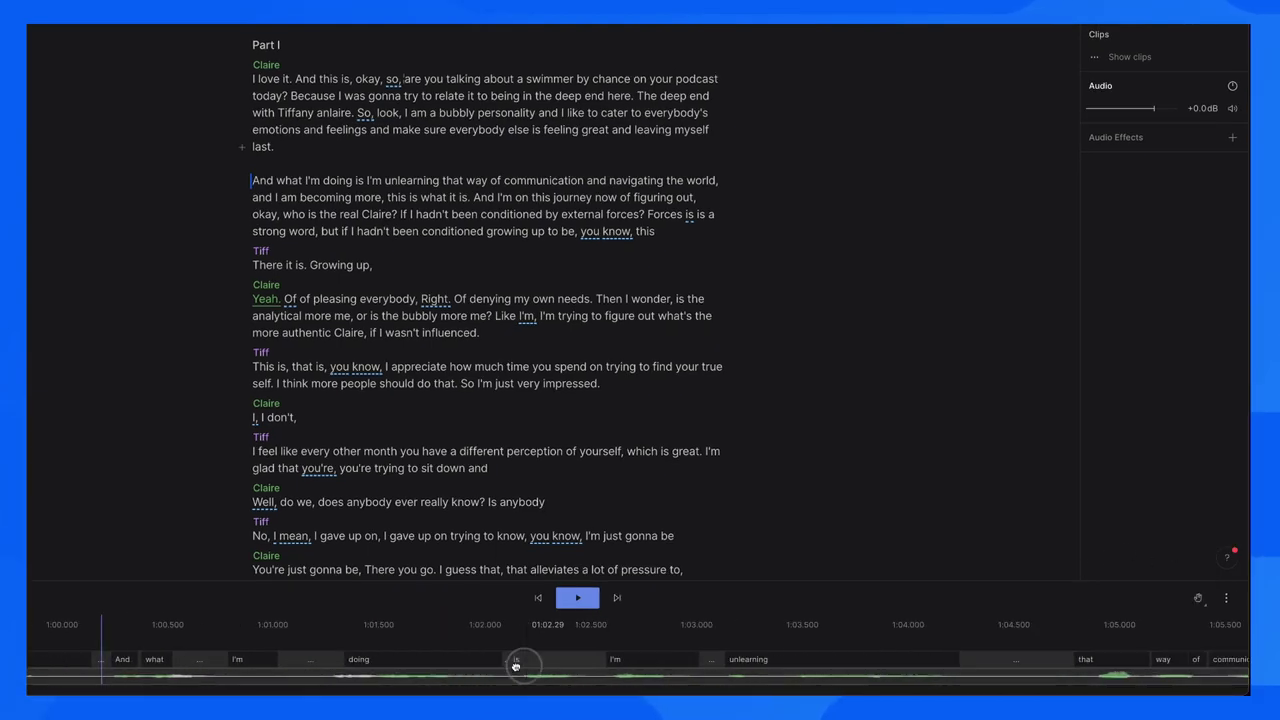
pyautogui.moveTo(514, 671); pyautogui.dragTo(771, 668)
pyautogui.click(1199, 599)
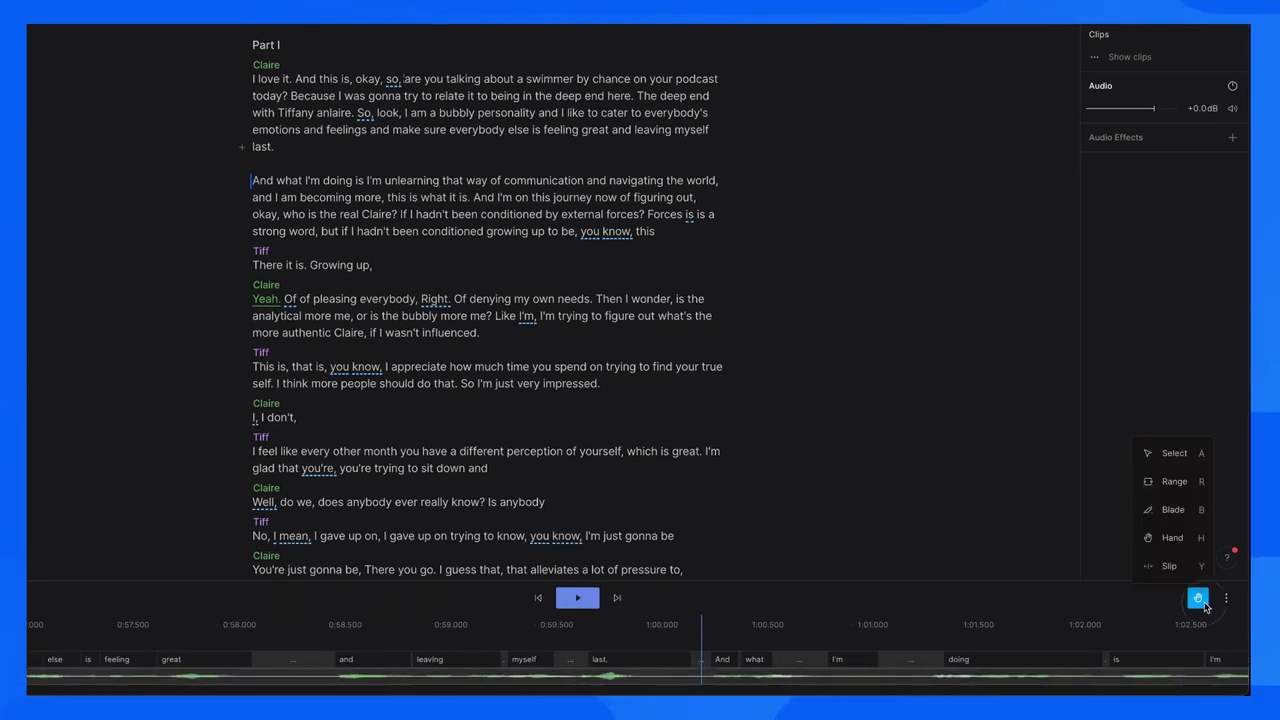
pyautogui.click(1174, 572)
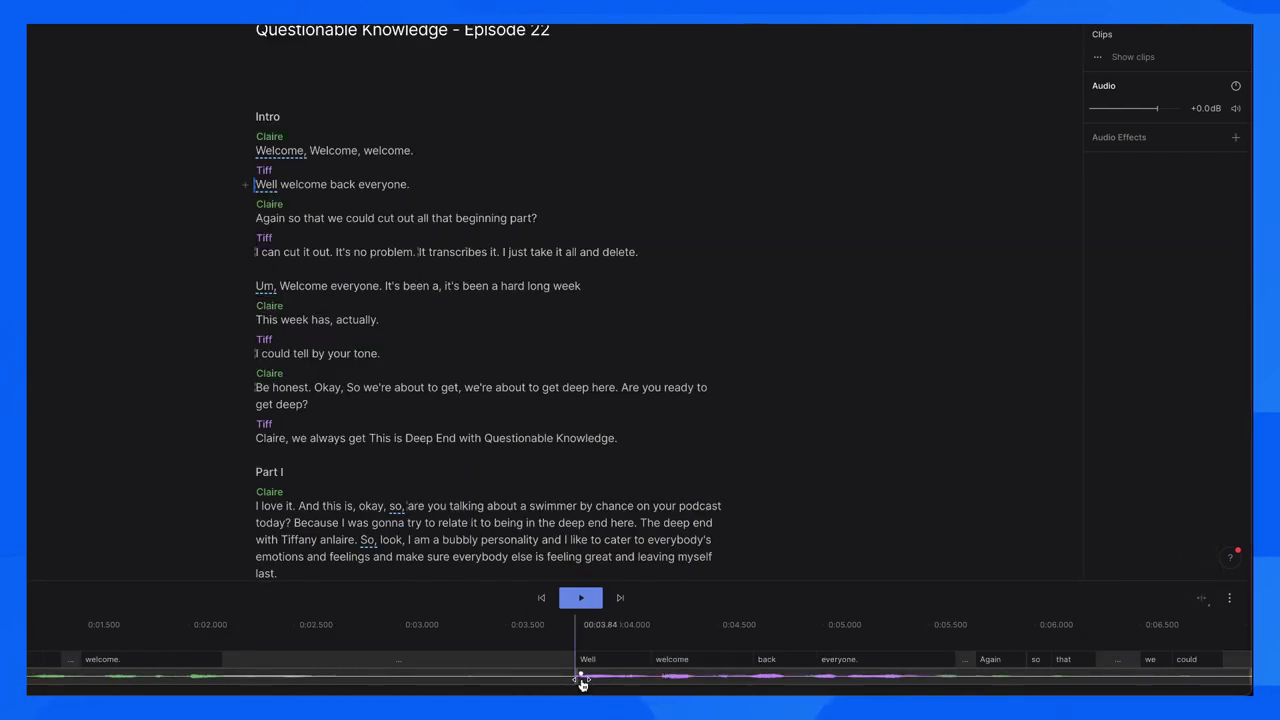
pyautogui.moveTo(582, 684); pyautogui.dragTo(554, 697)
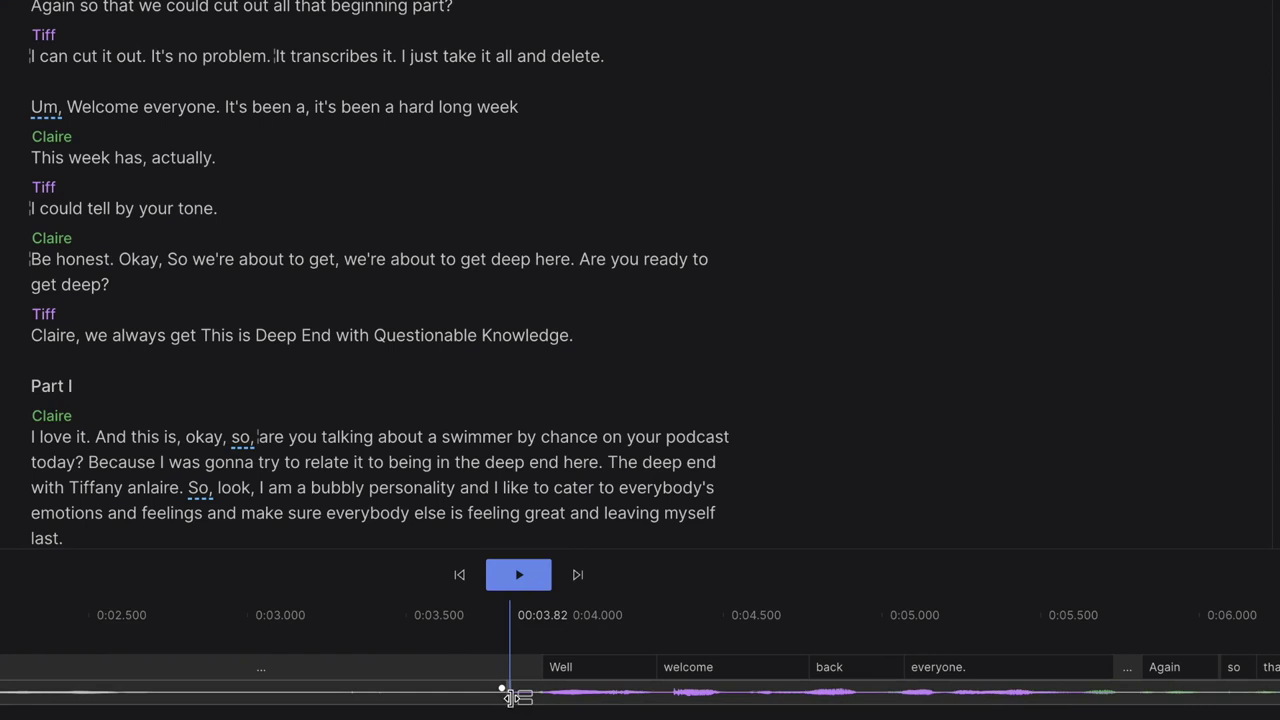
pyautogui.moveTo(511, 697); pyautogui.dragTo(473, 697)
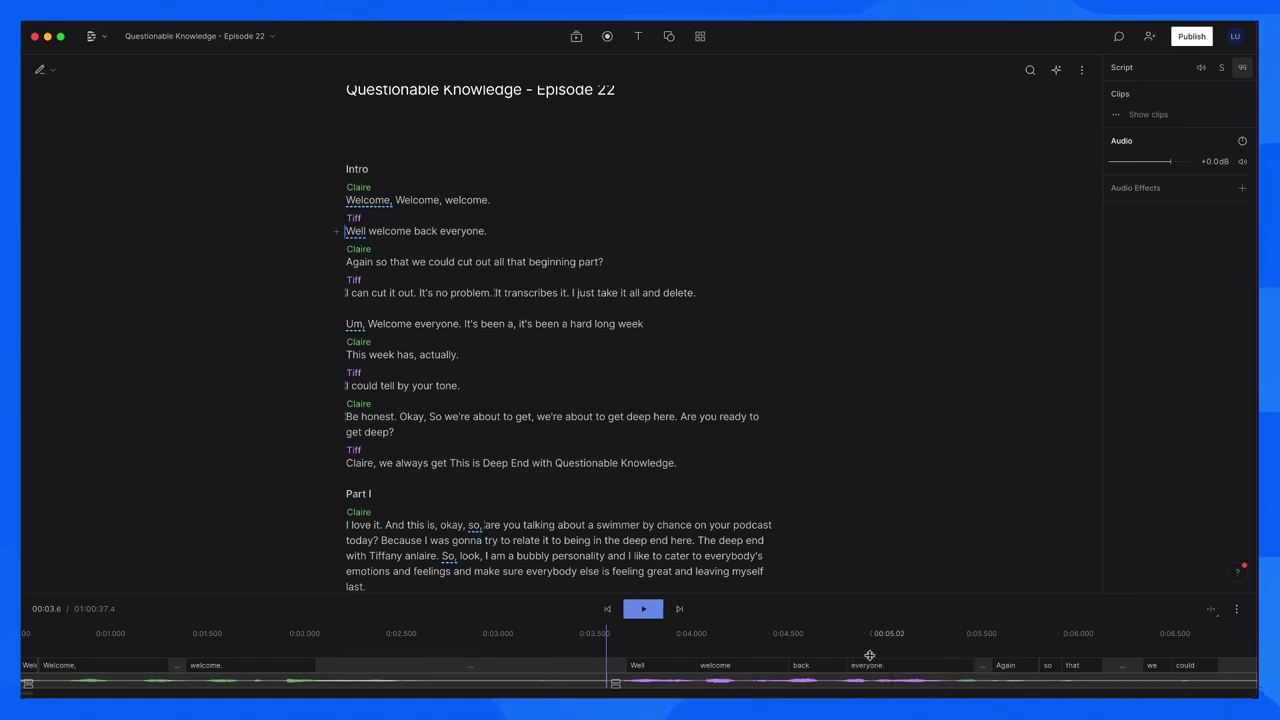
# Step: Delay the opening audio track by 0.33 seconds
pyautogui.scroll(-5, 869, 655)
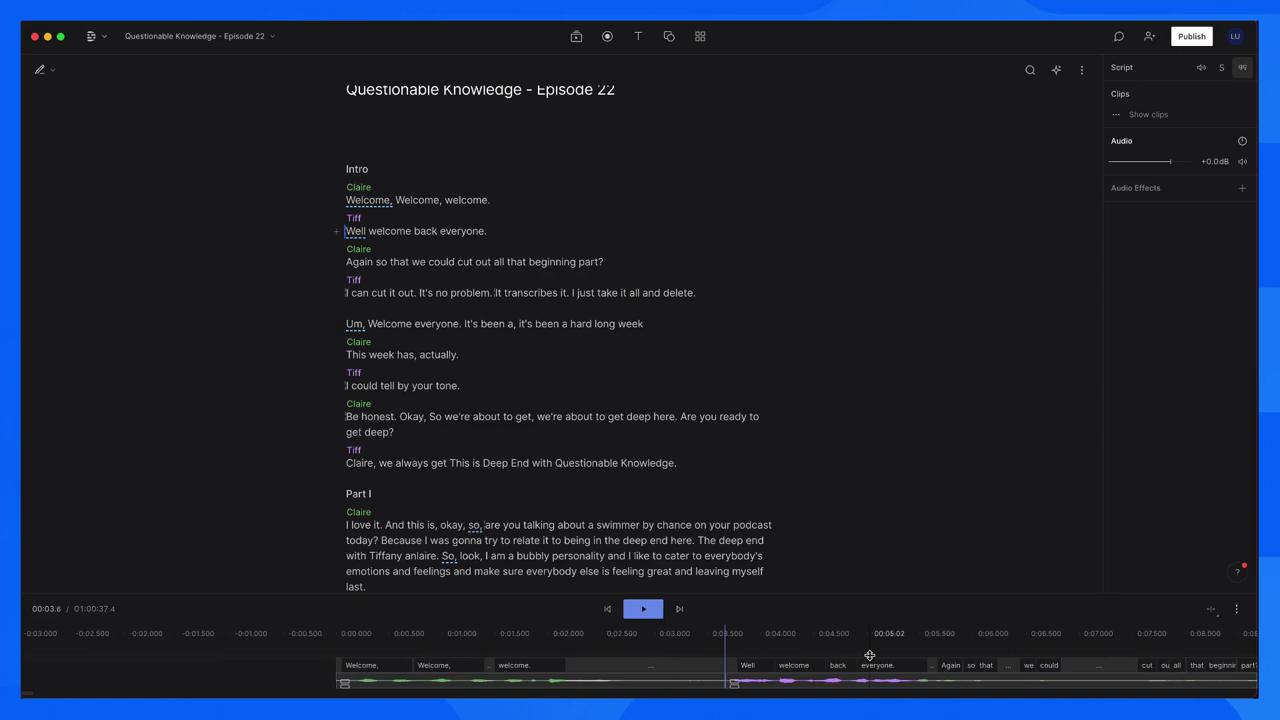
pyautogui.scroll(10, 869, 655)
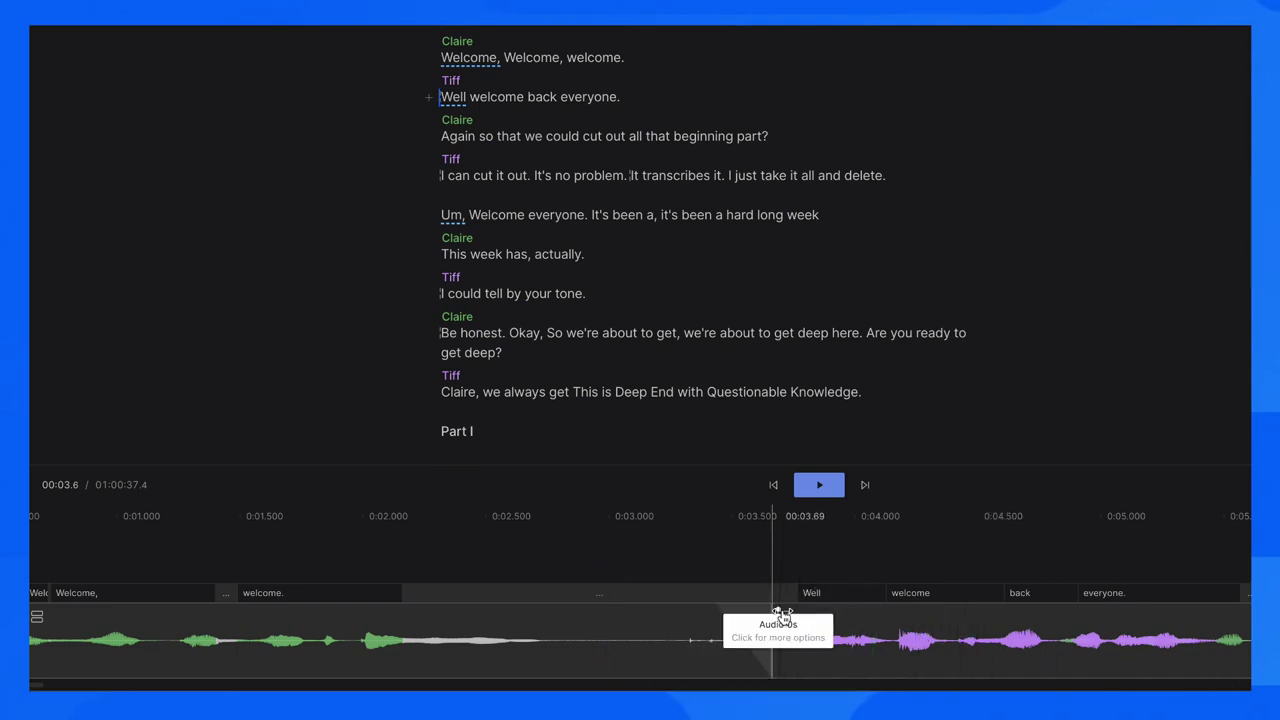
pyautogui.moveTo(782, 614); pyautogui.dragTo(860, 607)
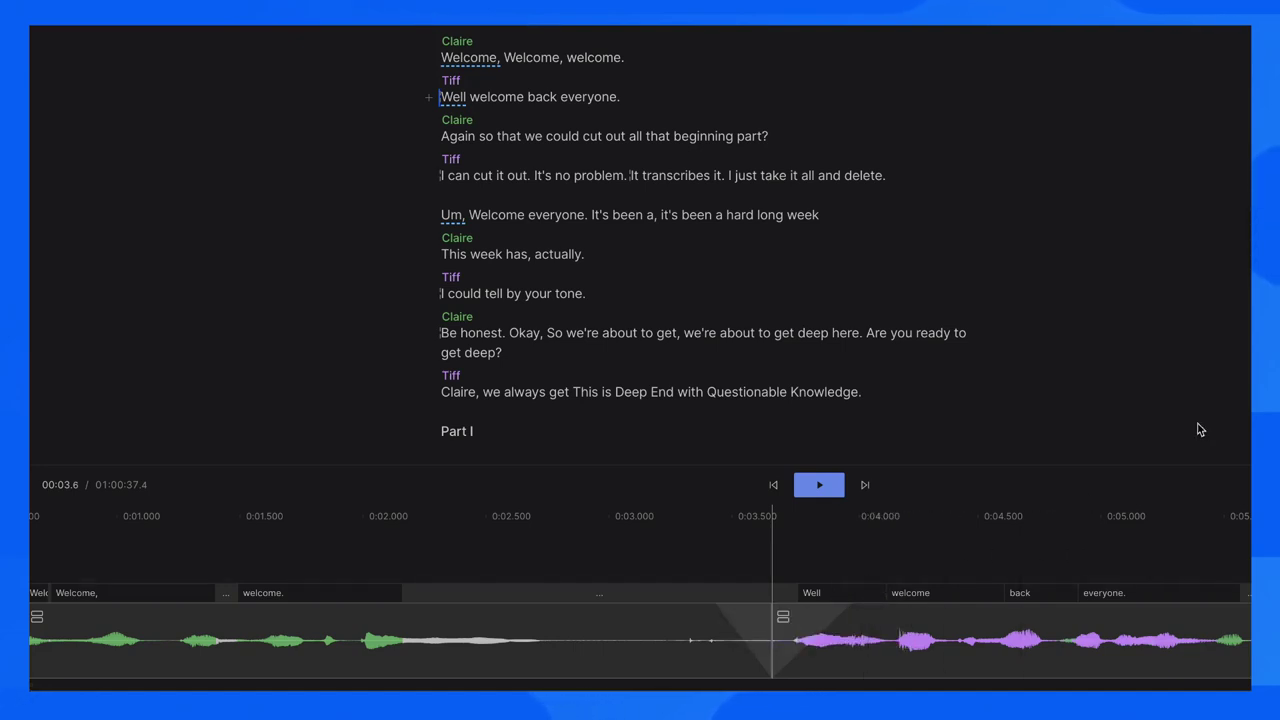
# Step: Push the 'I can cut it out.' clip later, leaving a 0.98-second gap before it
pyautogui.click(786, 590)
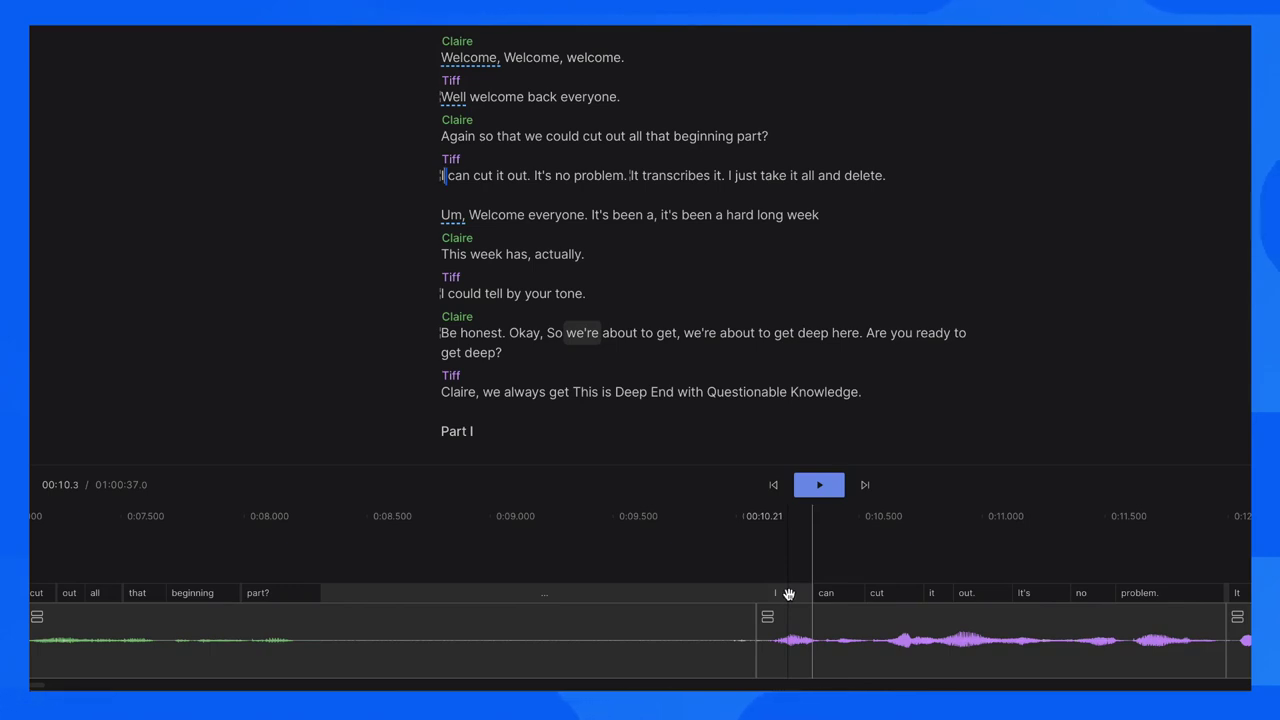
pyautogui.click(788, 594)
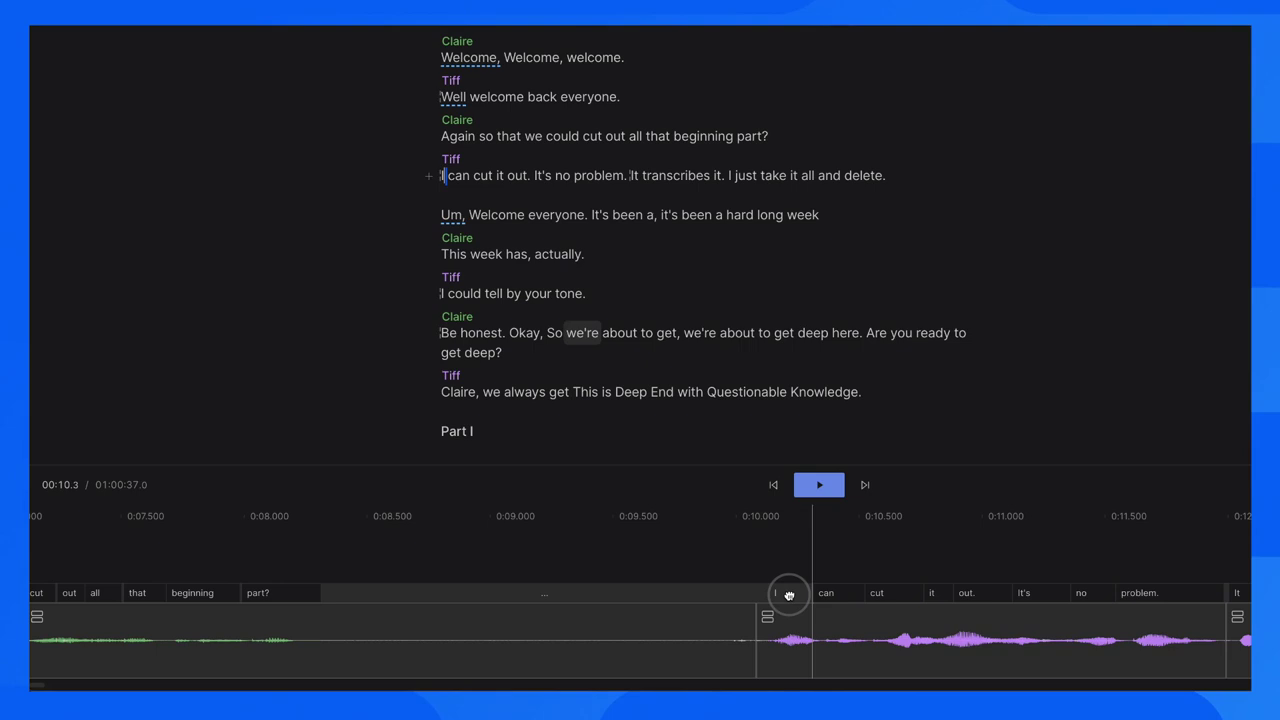
pyautogui.moveTo(788, 594); pyautogui.dragTo(346, 585)
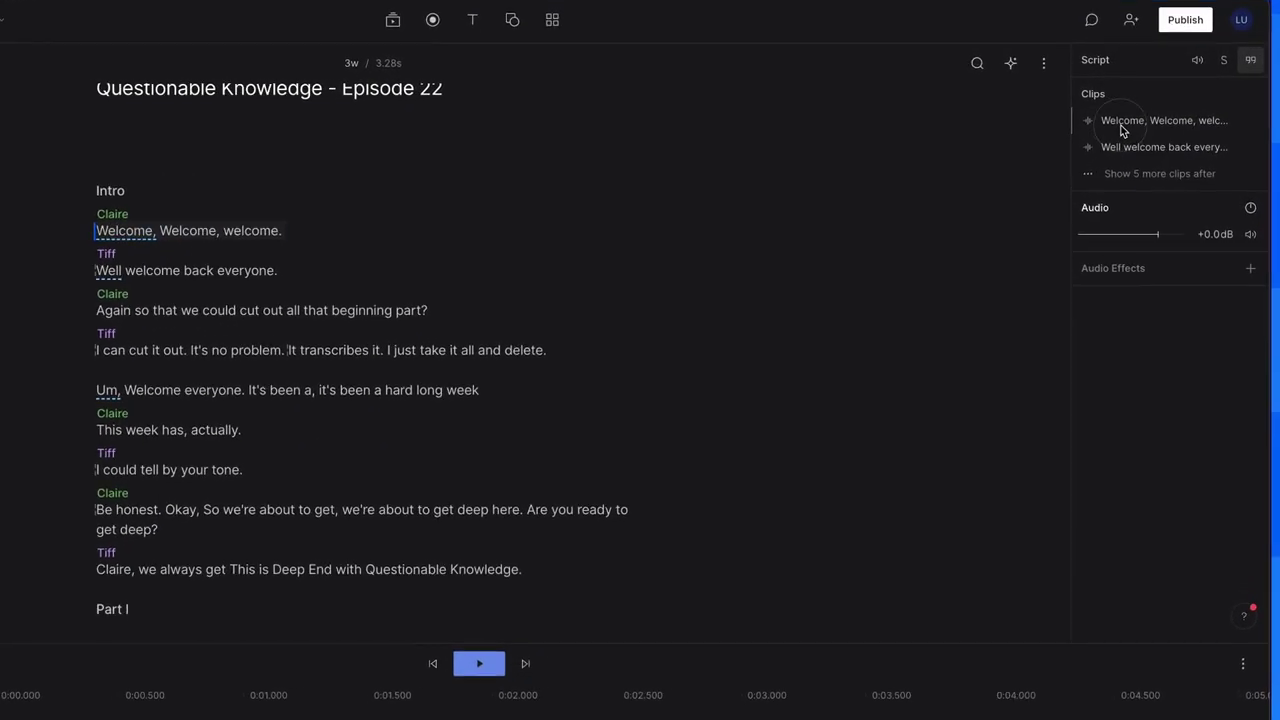
# Step: Mute the opening 'Welcome, Welcome, welcome.' clip's audio to -∞dB in its settings
pyautogui.click(1255, 124)
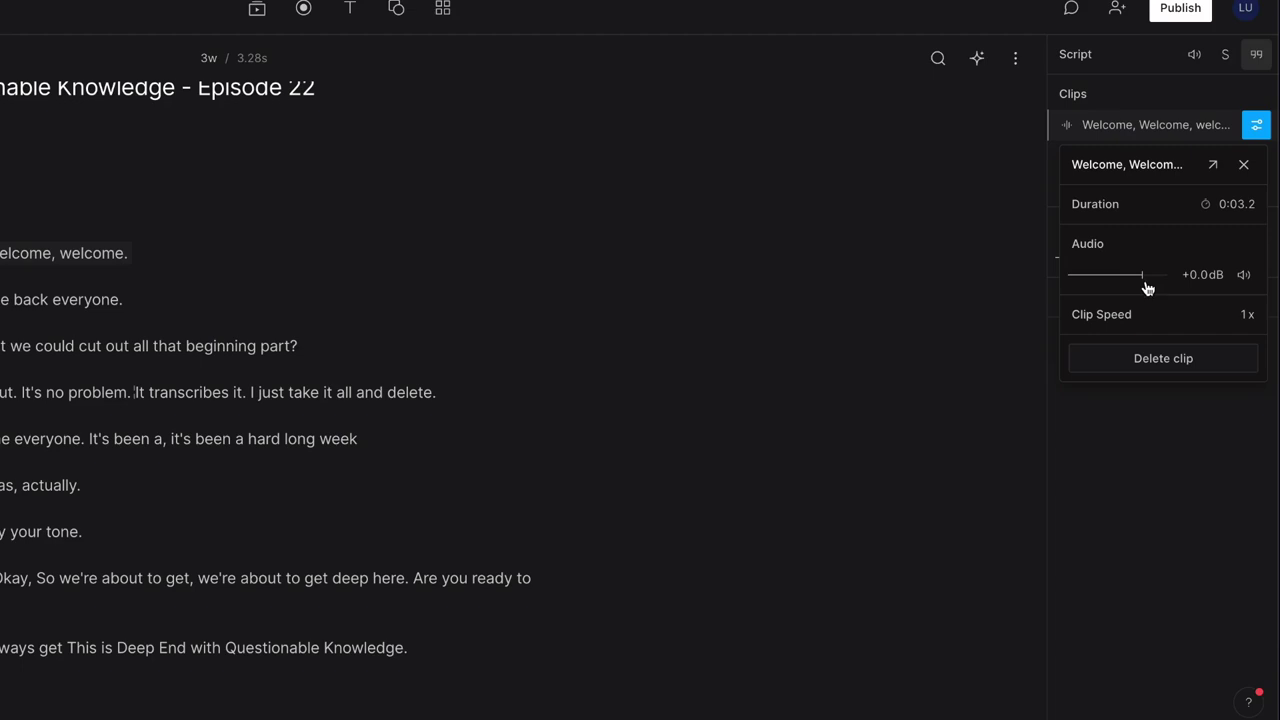
pyautogui.moveTo(1139, 281); pyautogui.dragTo(1210, 280)
pyautogui.click(1243, 286)
pyautogui.click(1248, 320)
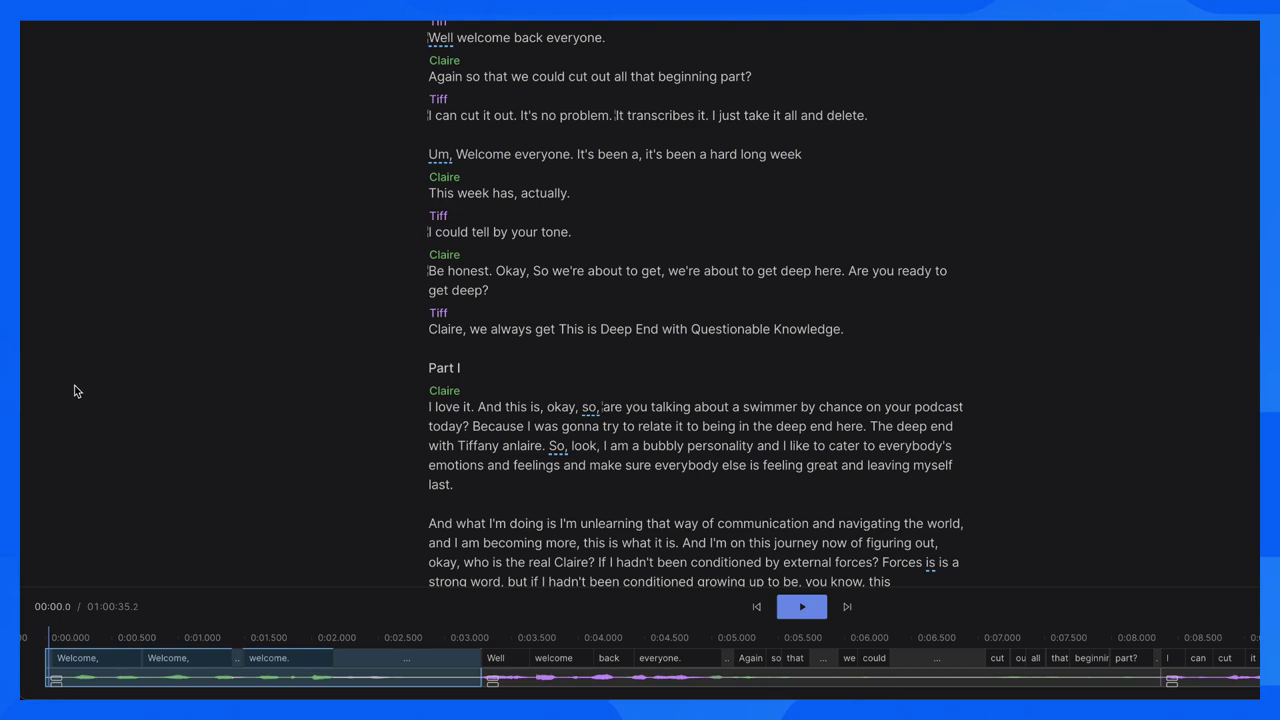
# Step: Insert a gap clip at the timeline start and stretch it to about 7.12 seconds
pyautogui.rightClick(50, 682)
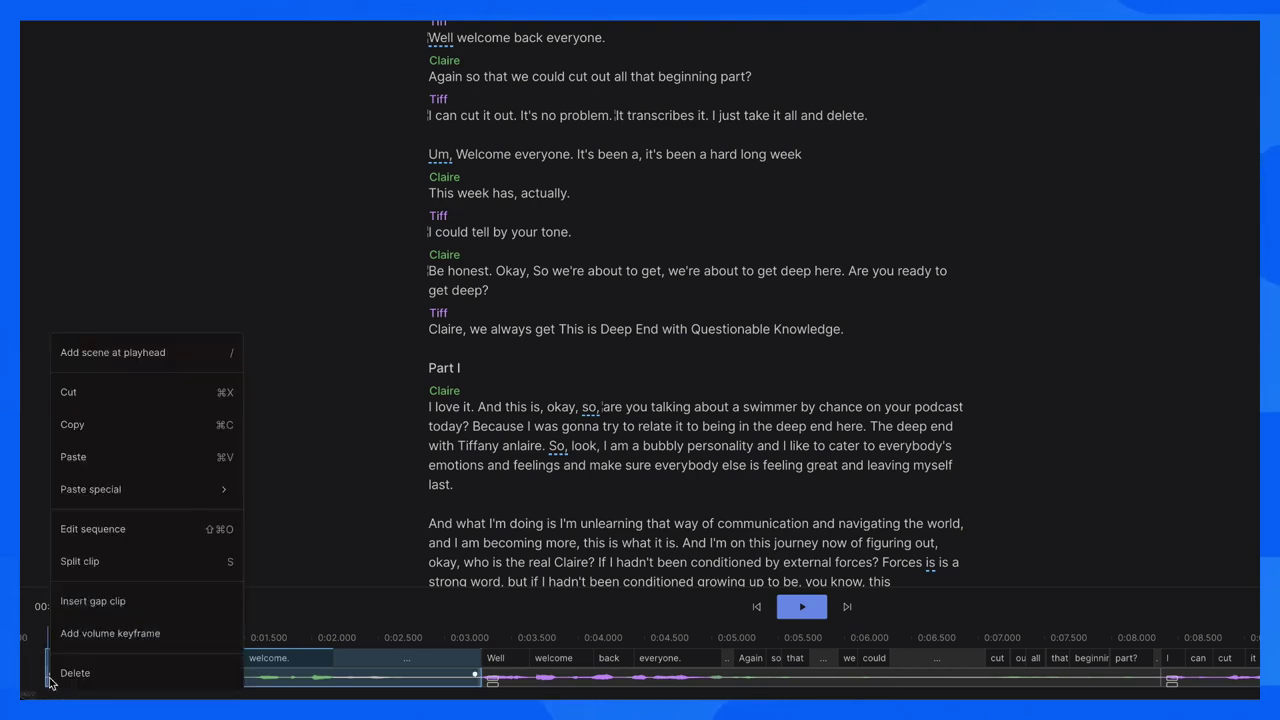
pyautogui.click(104, 601)
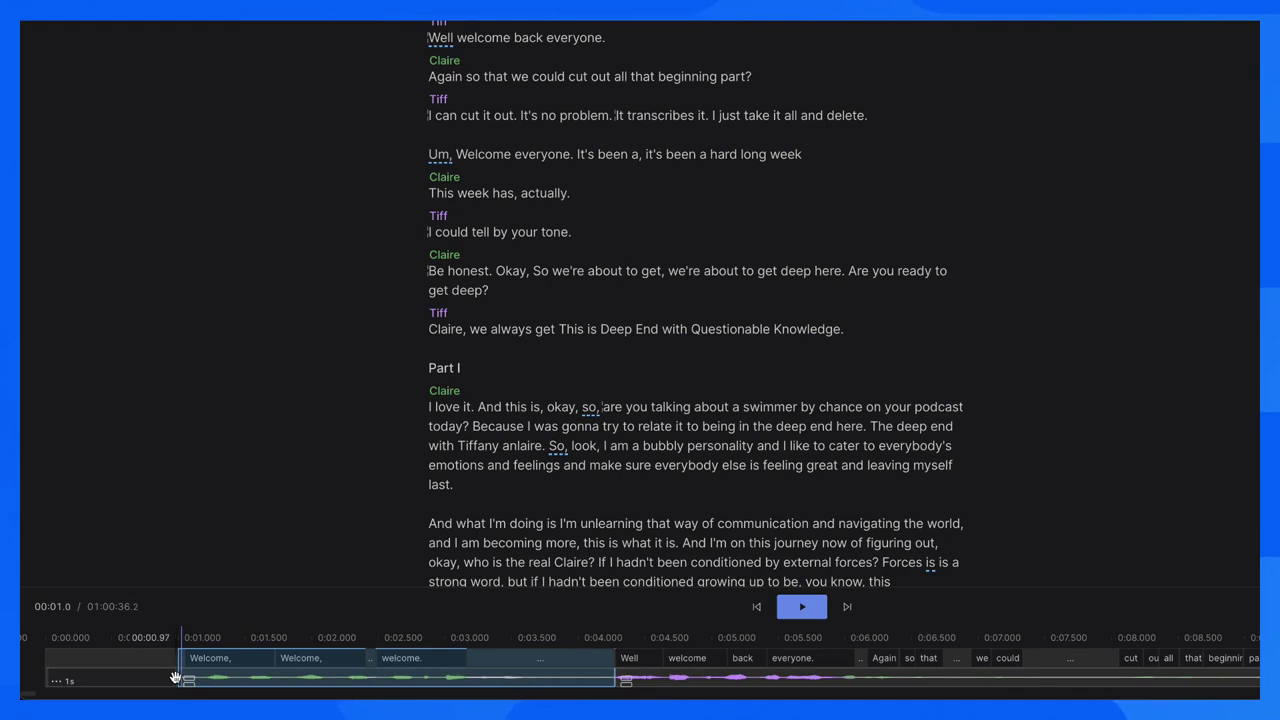
pyautogui.moveTo(177, 678); pyautogui.dragTo(192, 680)
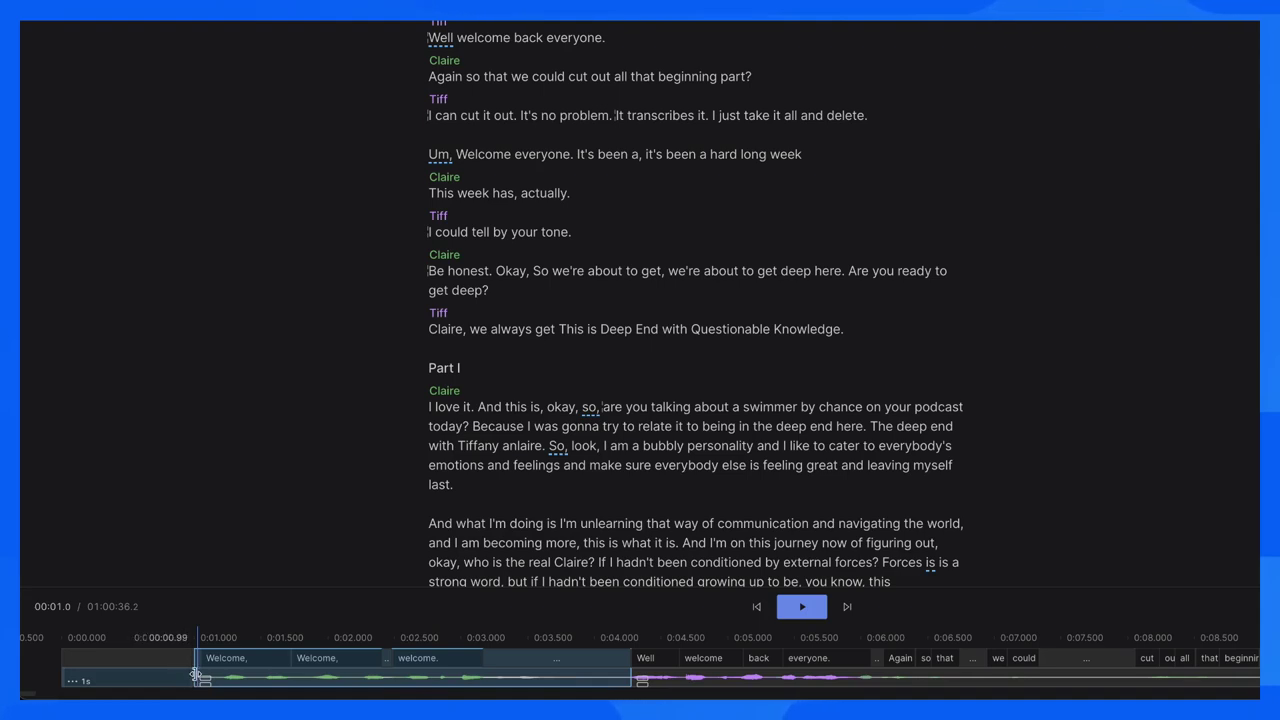
pyautogui.moveTo(196, 677); pyautogui.dragTo(600, 680)
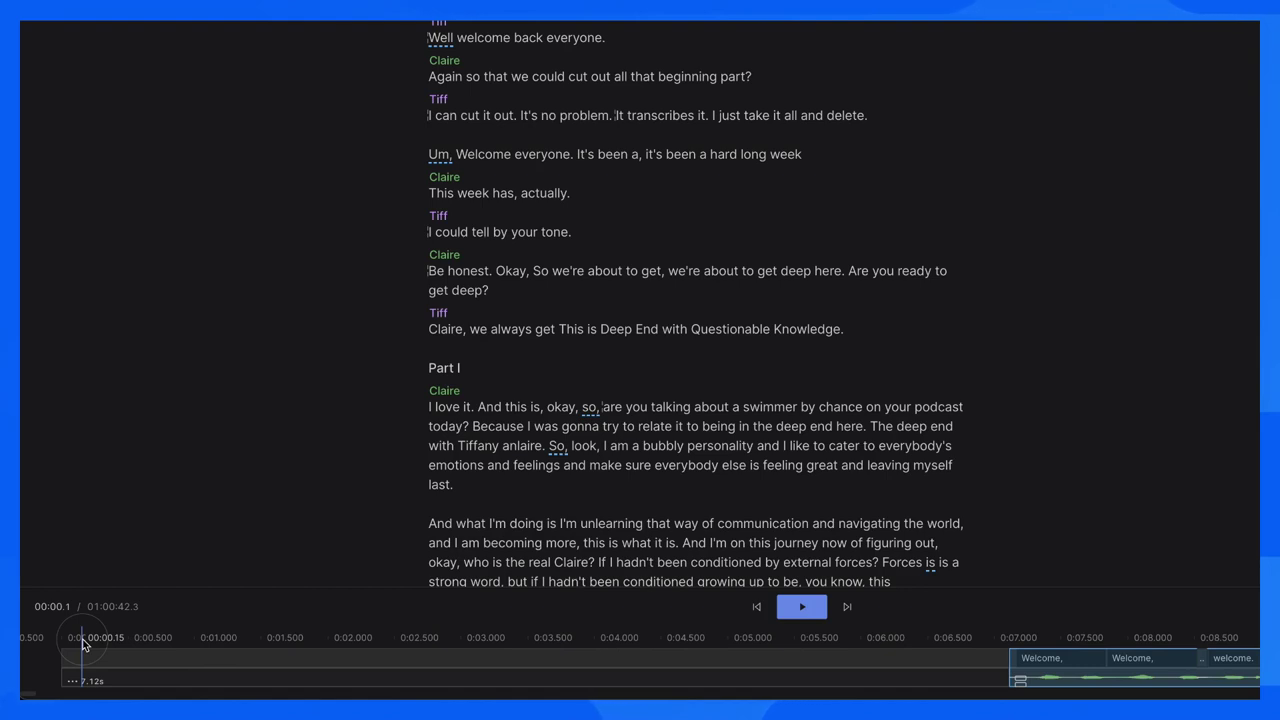
# Step: Drag Questionable Knowledge Intro_v1.0.wav from the Media files onto the start of the timeline
pyautogui.click(576, 36)
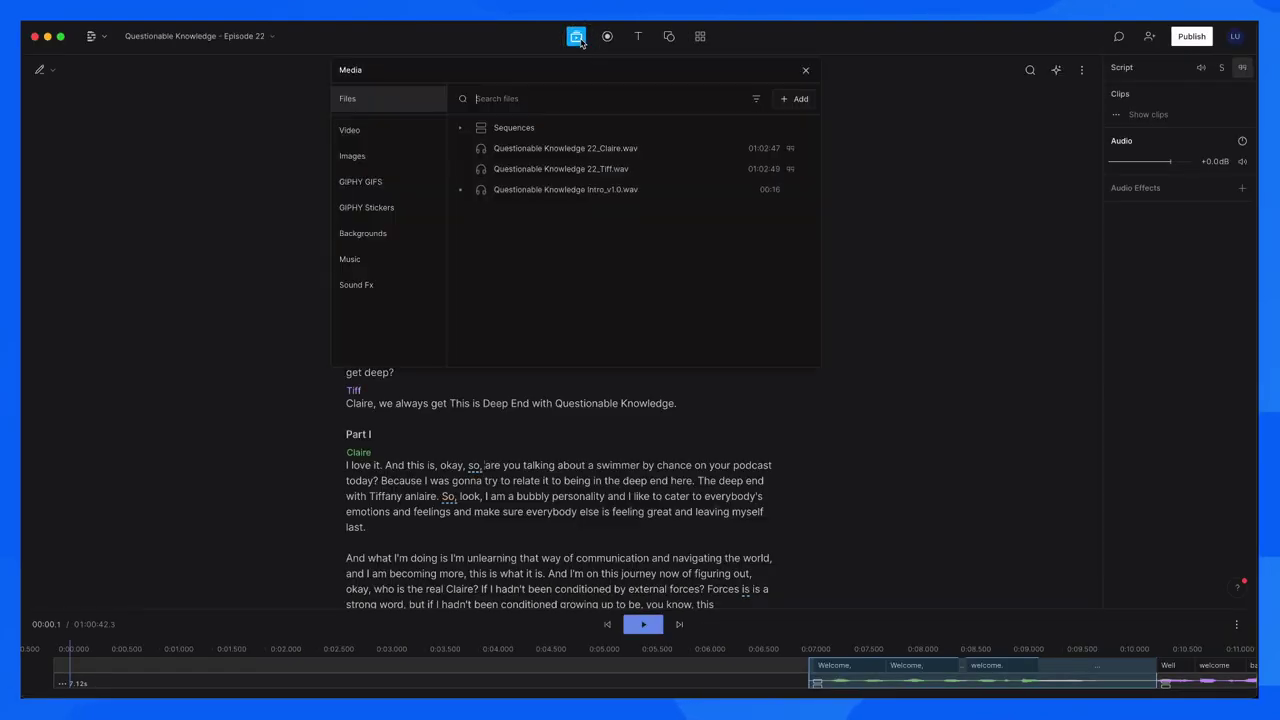
pyautogui.moveTo(612, 190); pyautogui.dragTo(68, 668)
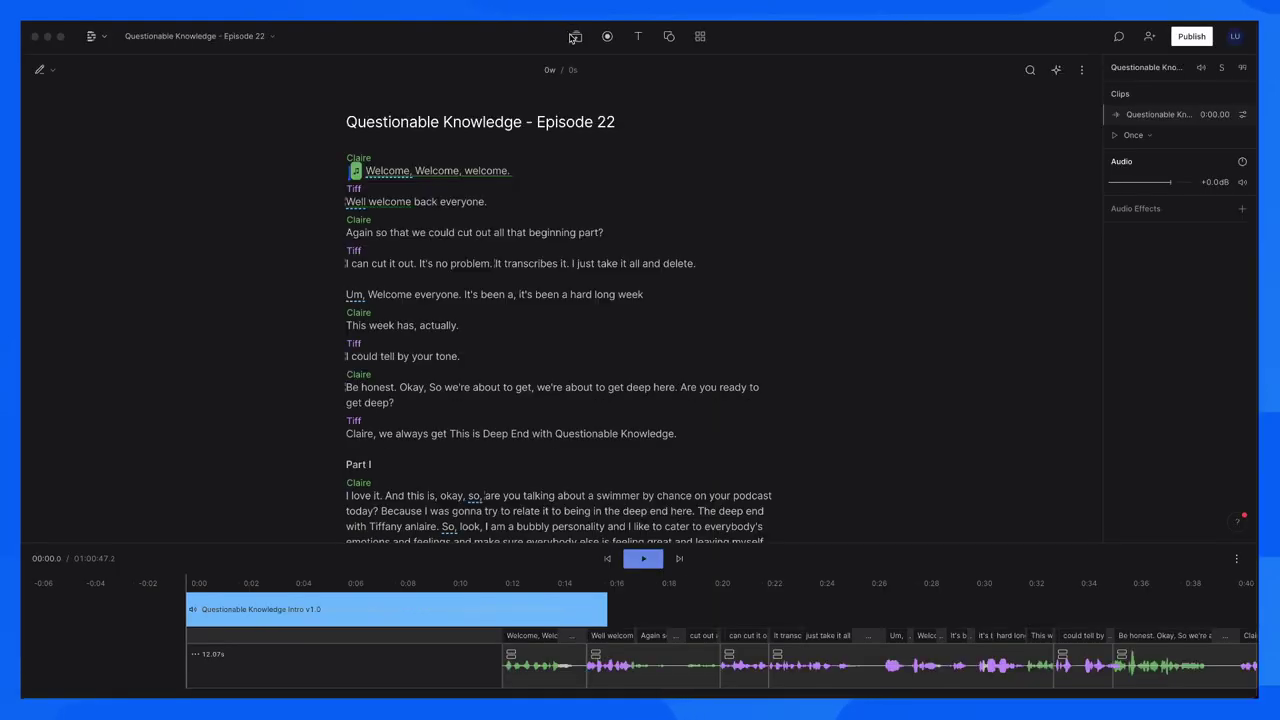
pyautogui.click(575, 37)
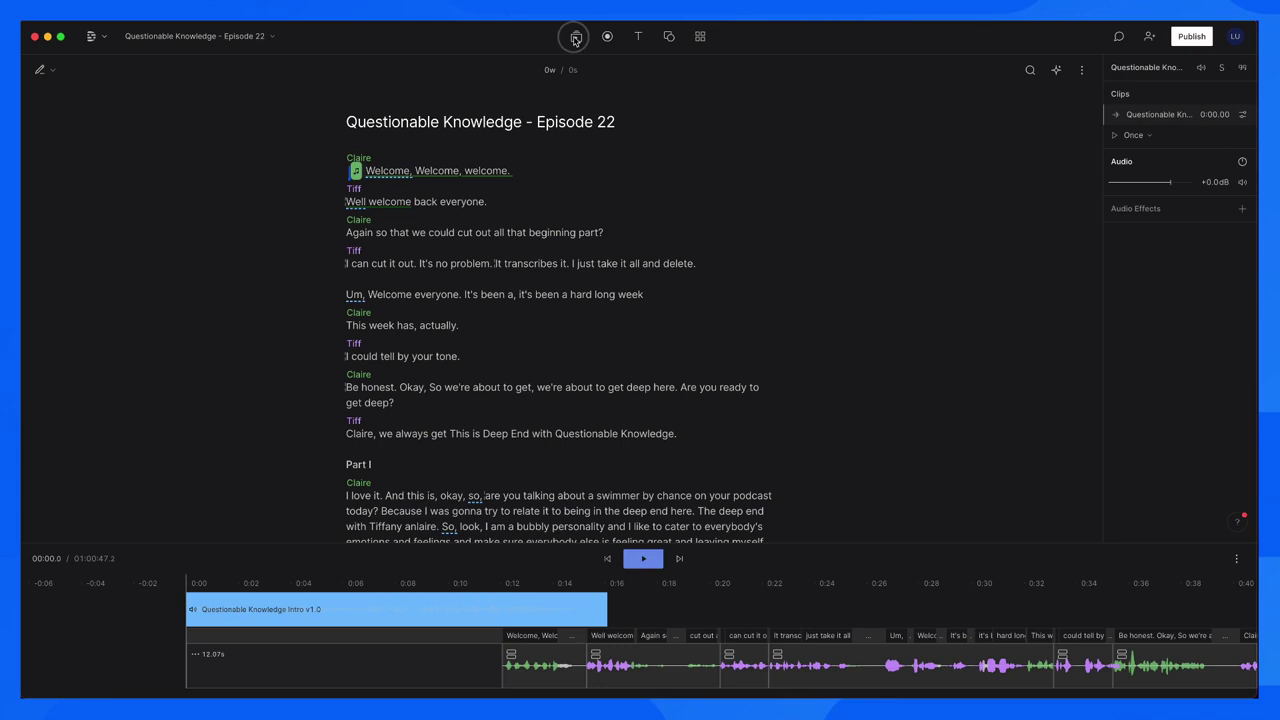
pyautogui.click(575, 38)
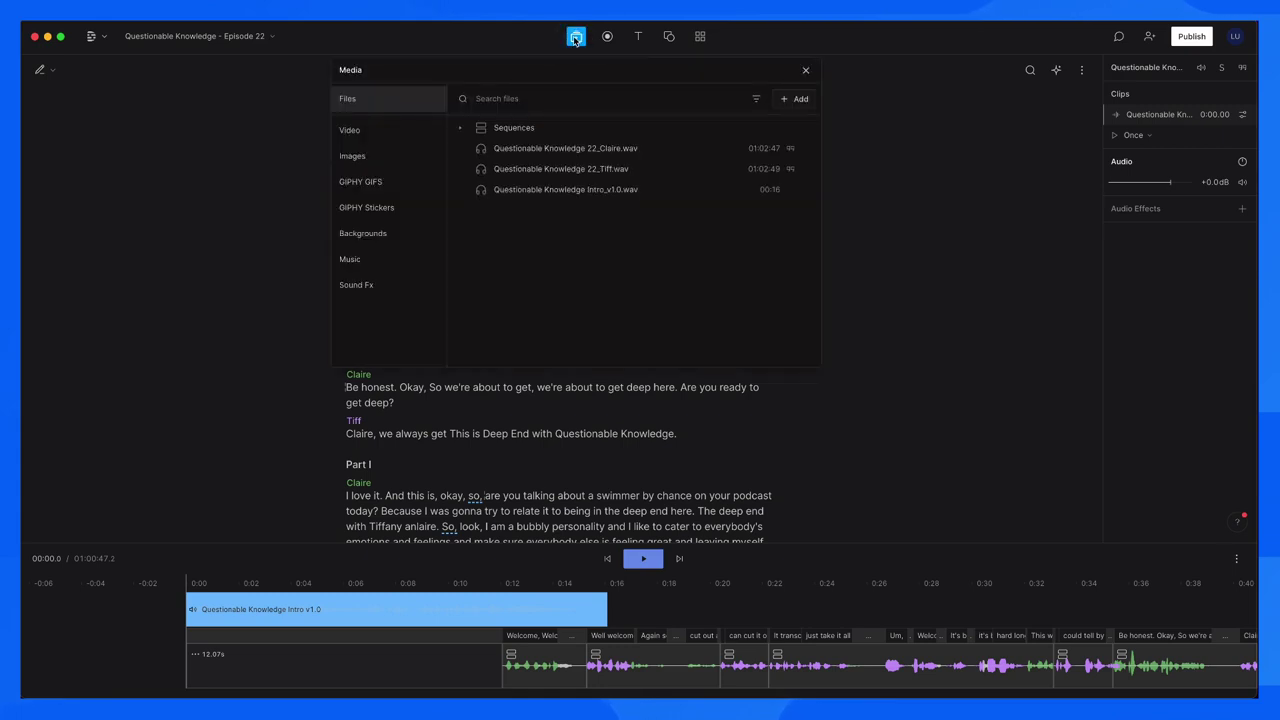
pyautogui.click(395, 270)
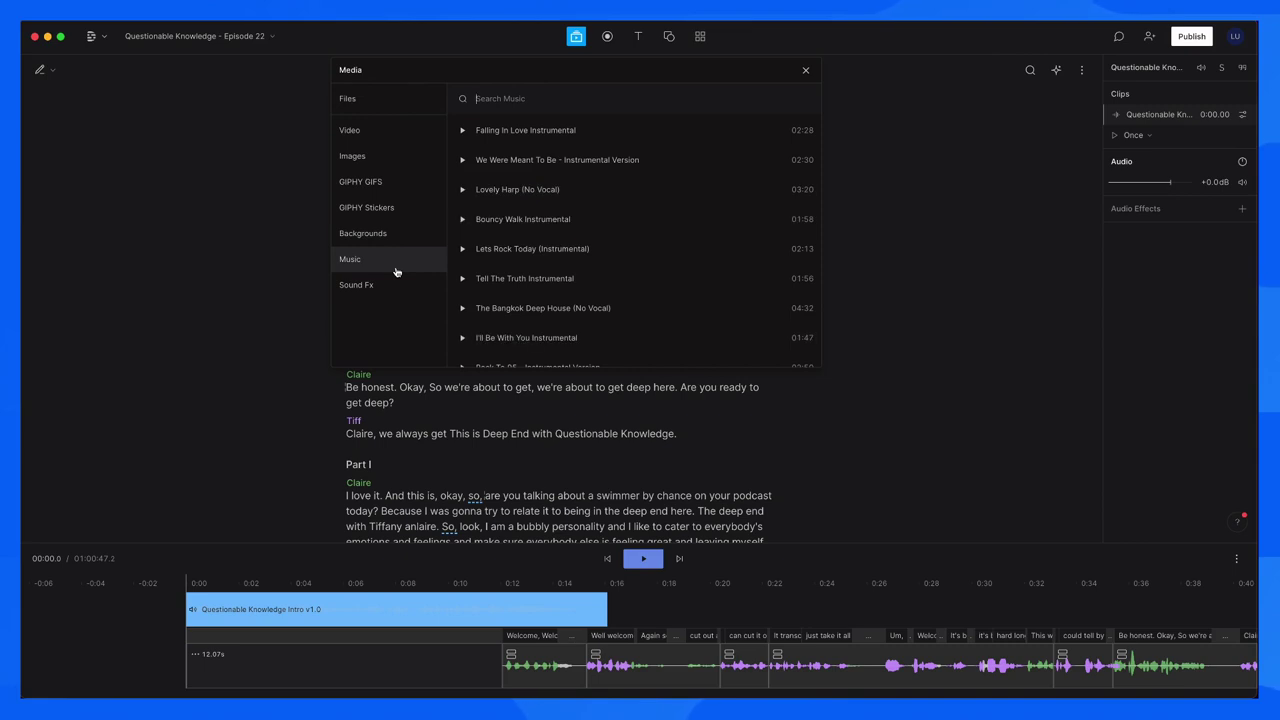
pyautogui.write('in')
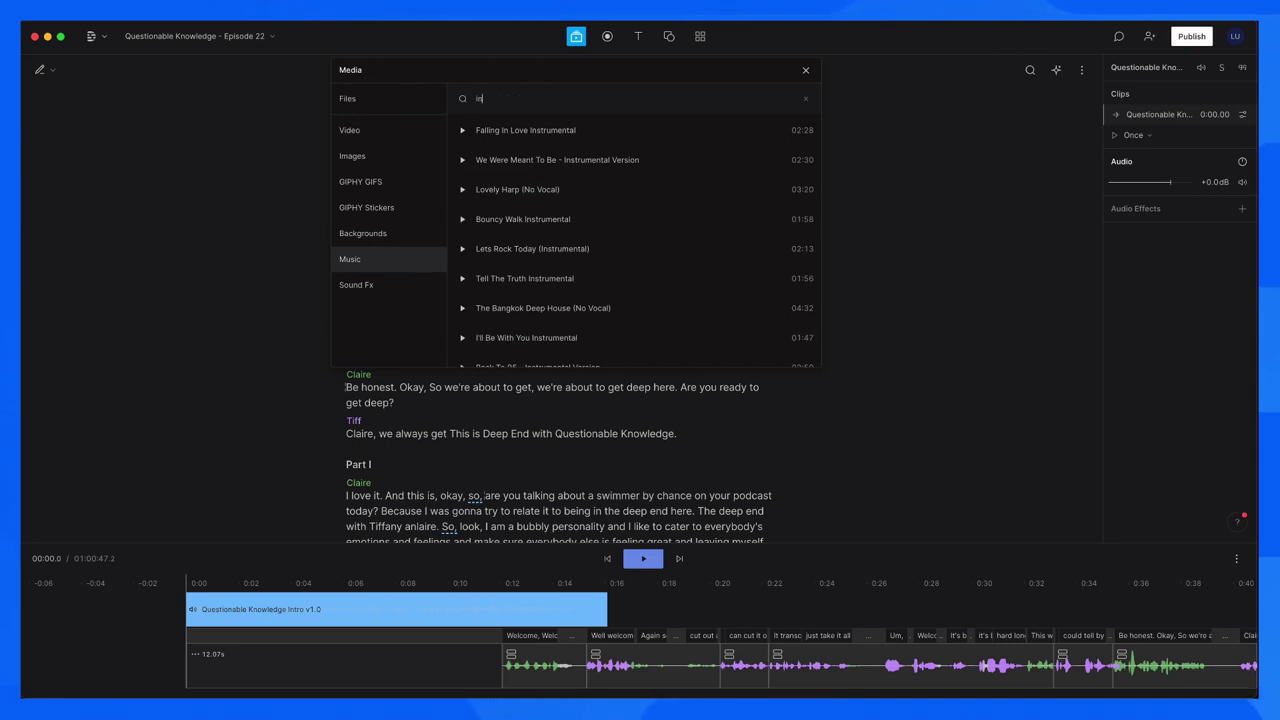
pyautogui.write('strumental')
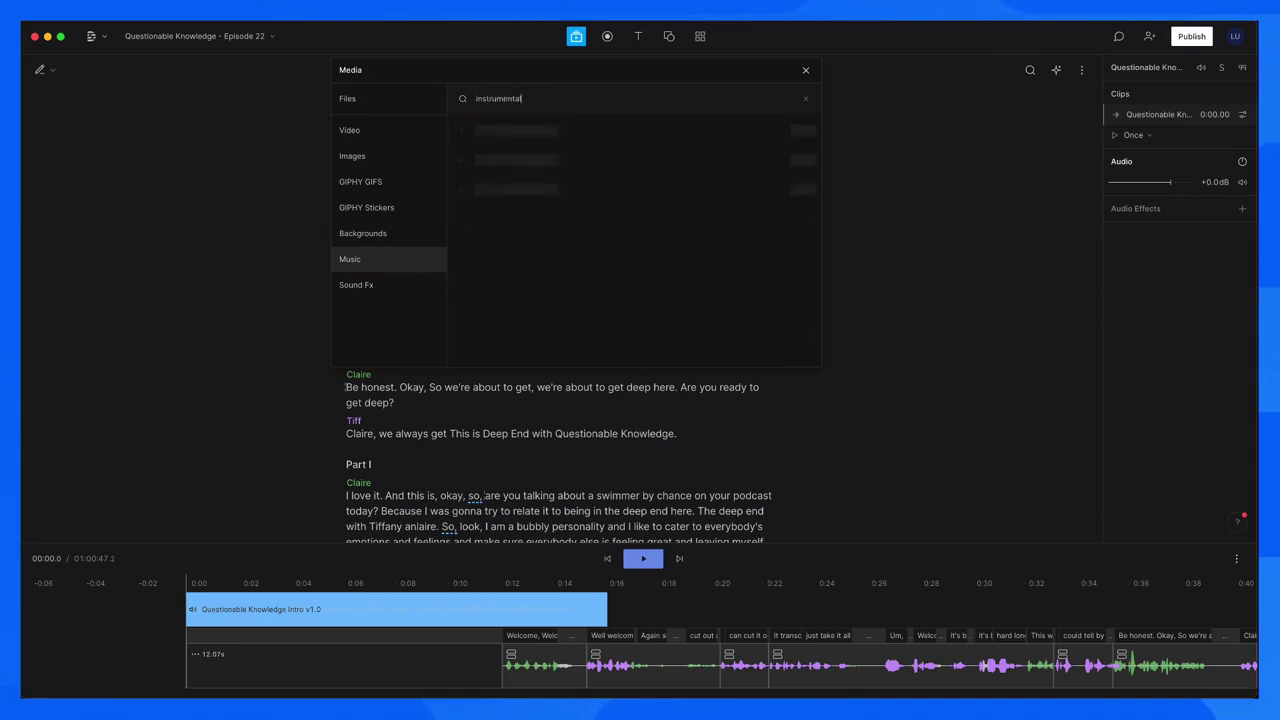
pyautogui.press('Escape')
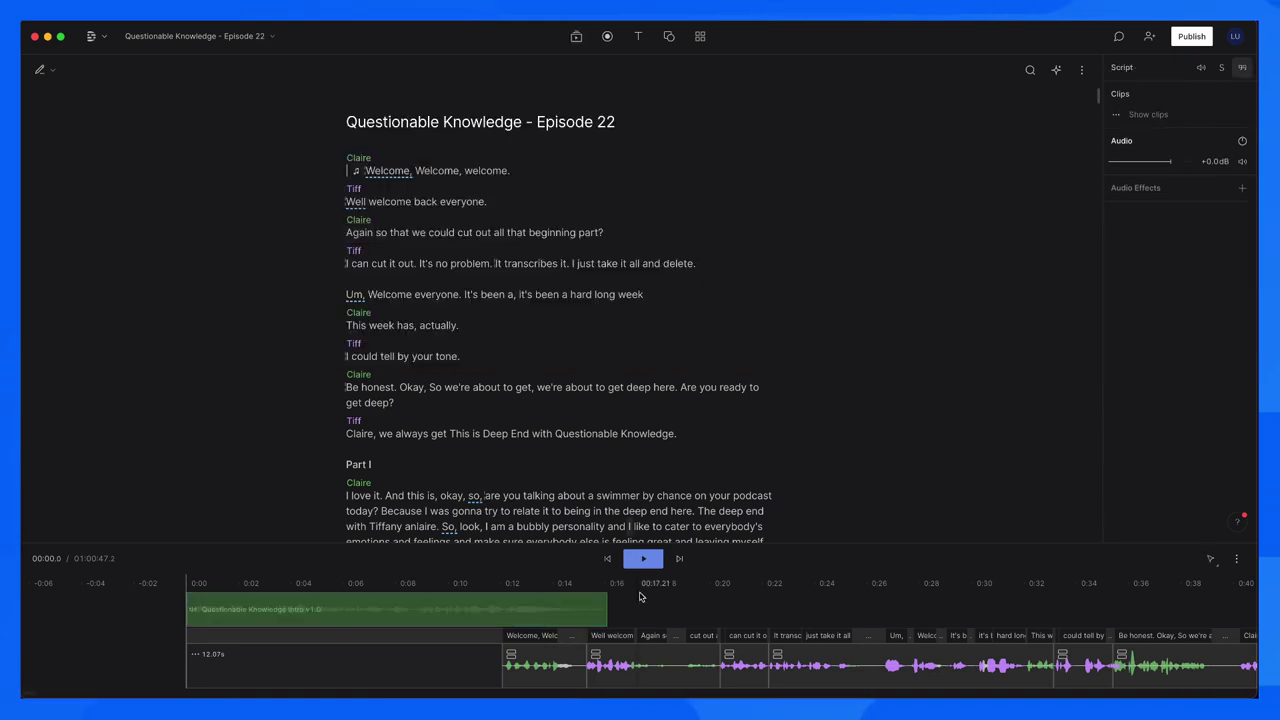
# Step: Add short fade-in and fade-out to the intro music and lower its volume to -5.1dB
pyautogui.click(642, 562)
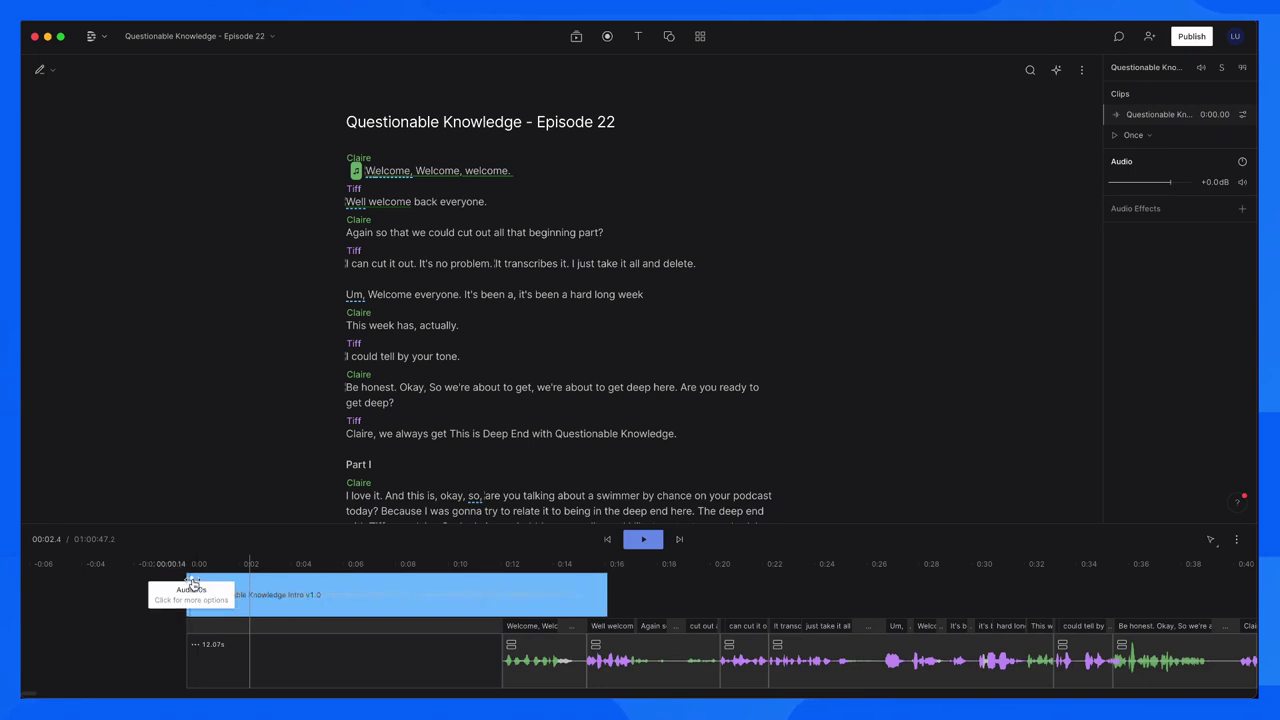
pyautogui.moveTo(180, 585); pyautogui.dragTo(251, 578)
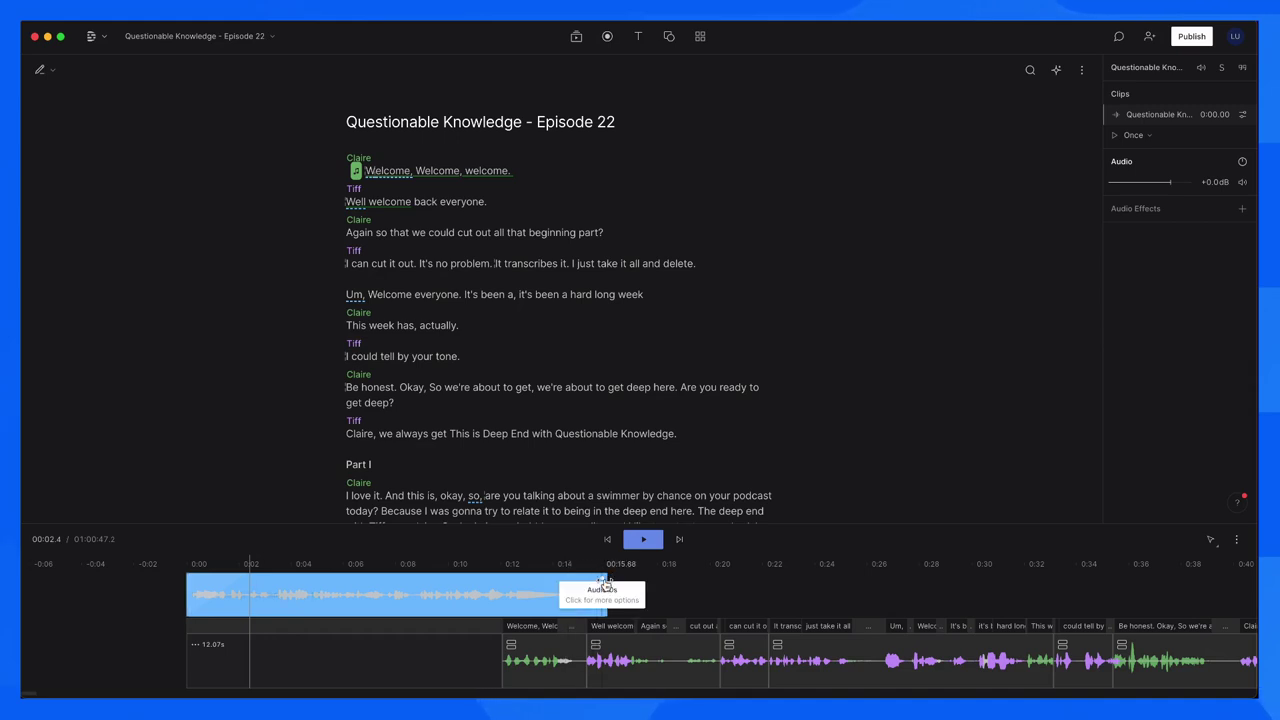
pyautogui.moveTo(604, 582); pyautogui.dragTo(578, 578)
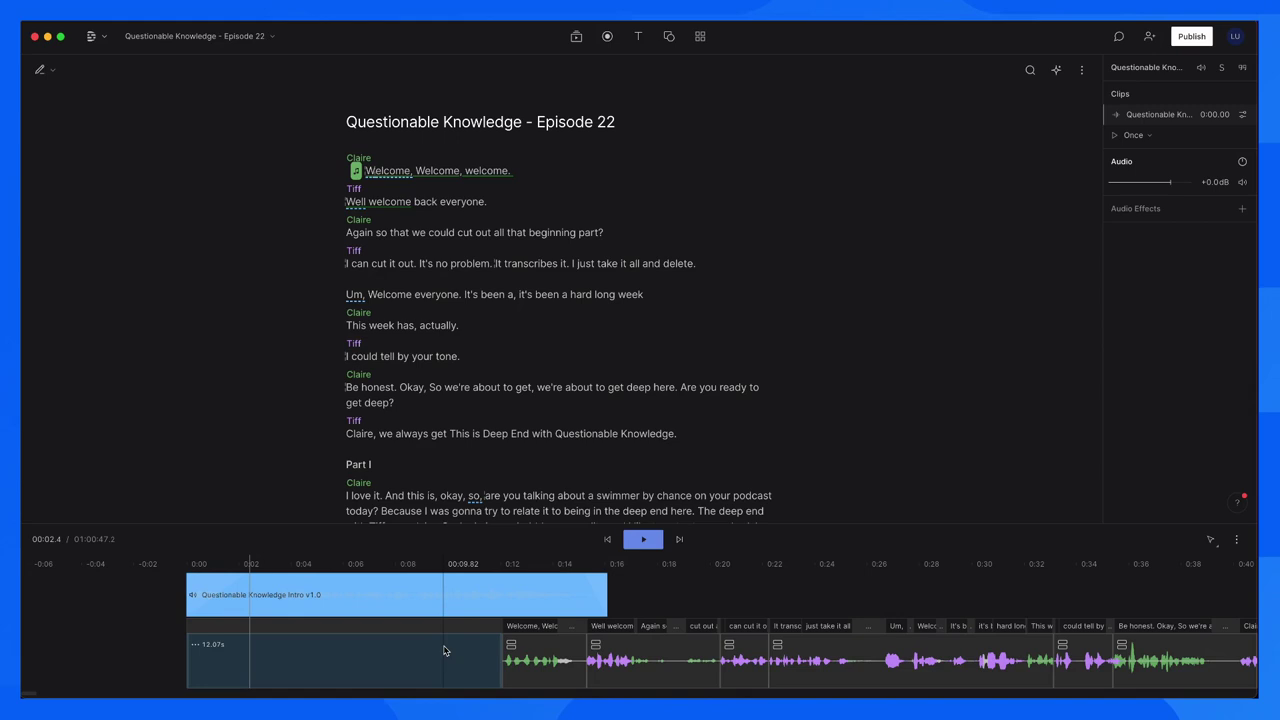
pyautogui.click(437, 600)
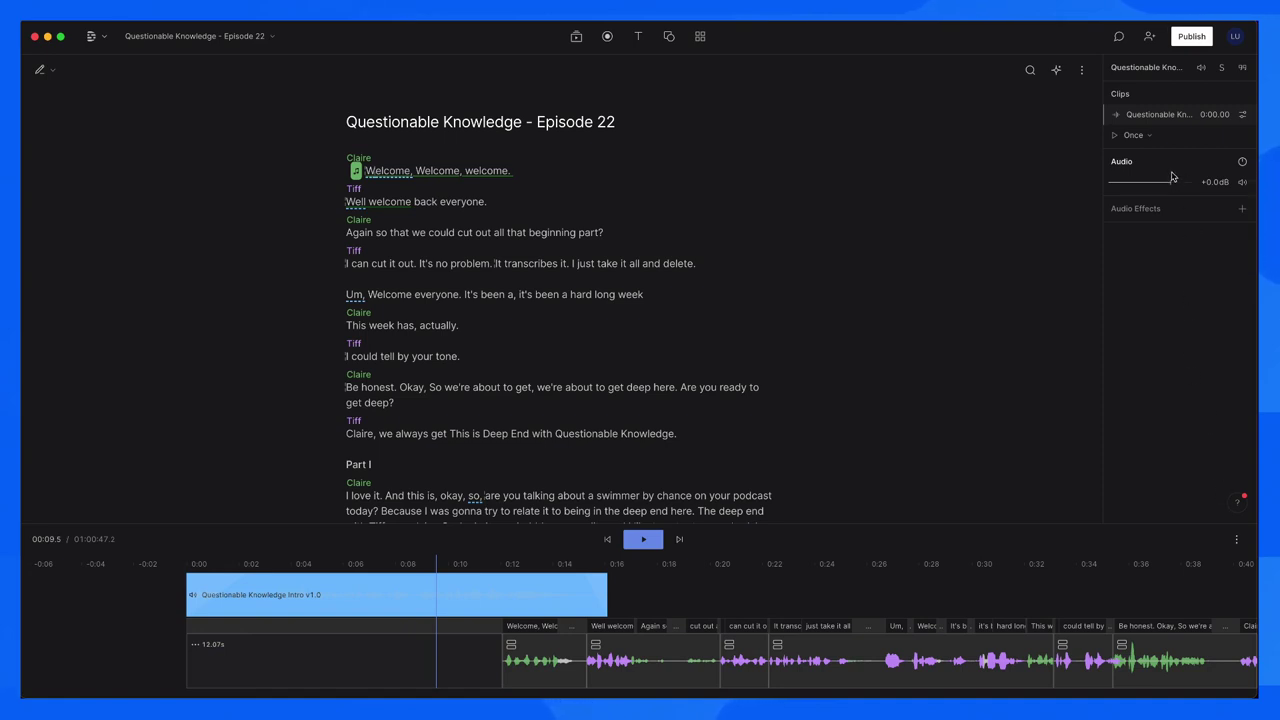
pyautogui.moveTo(1172, 185); pyautogui.dragTo(1158, 188)
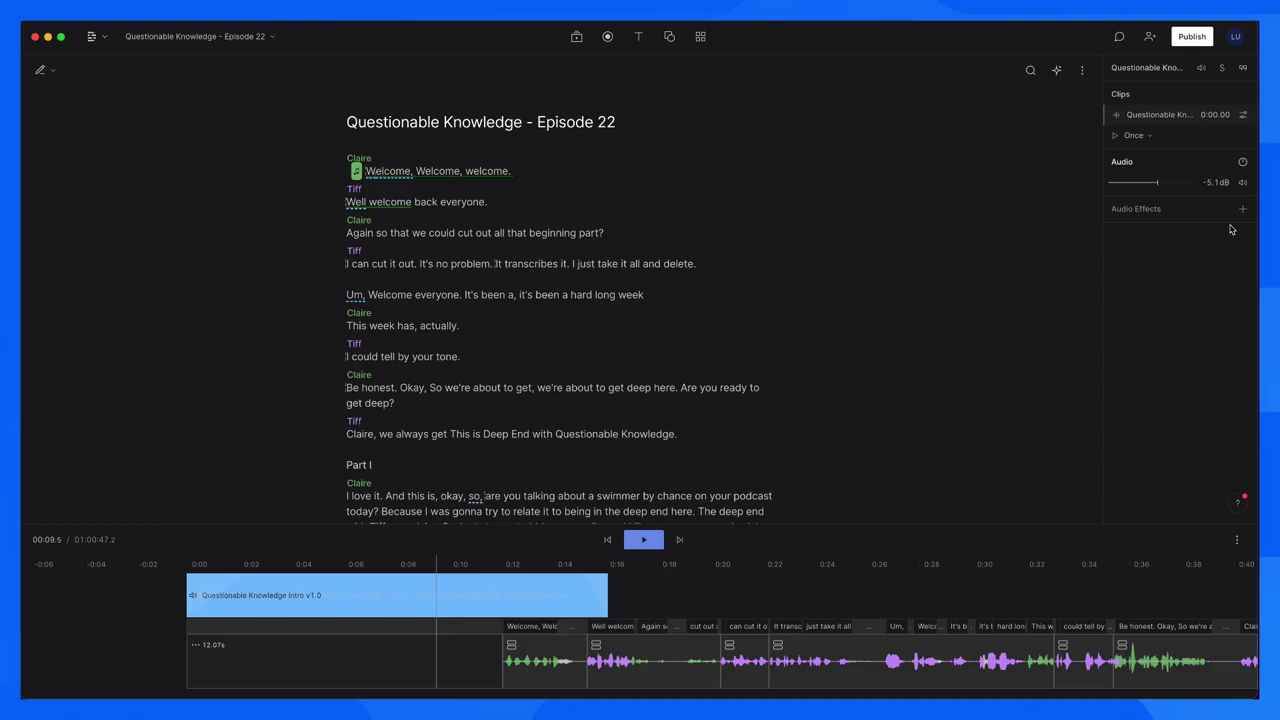
# Step: Add two volume points on the intro music clip
pyautogui.click(1243, 114)
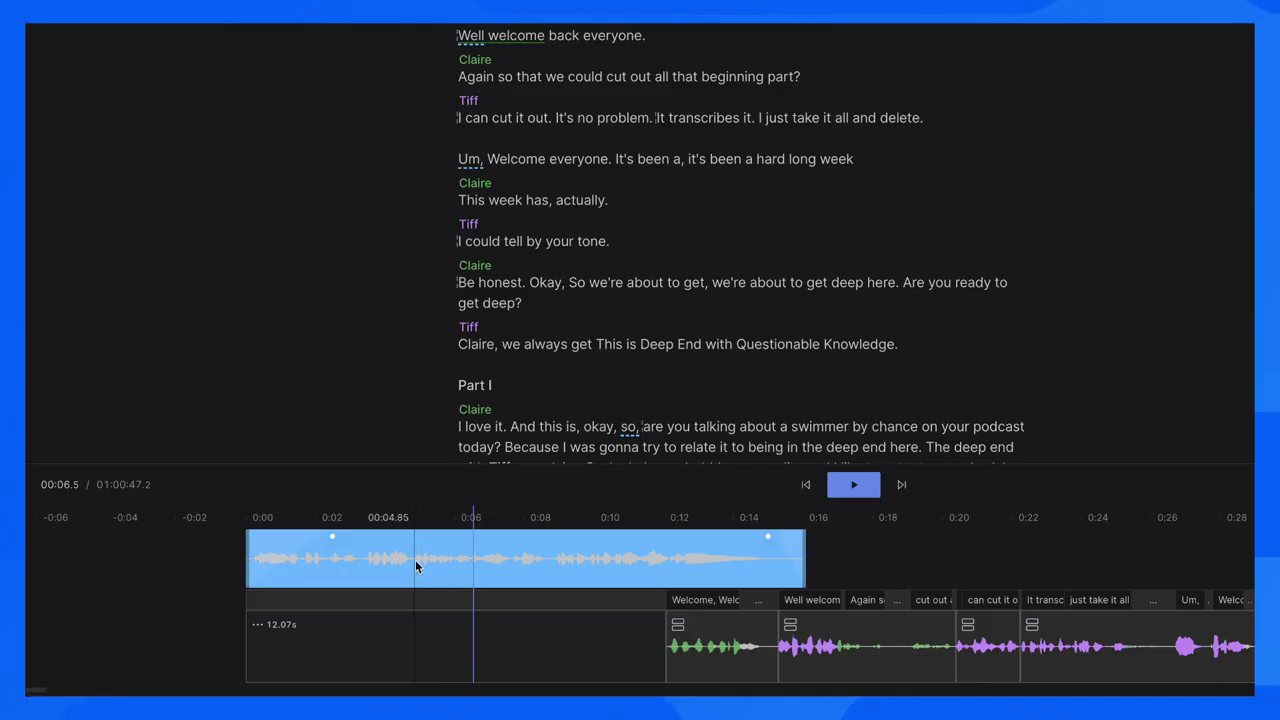
pyautogui.click(400, 539)
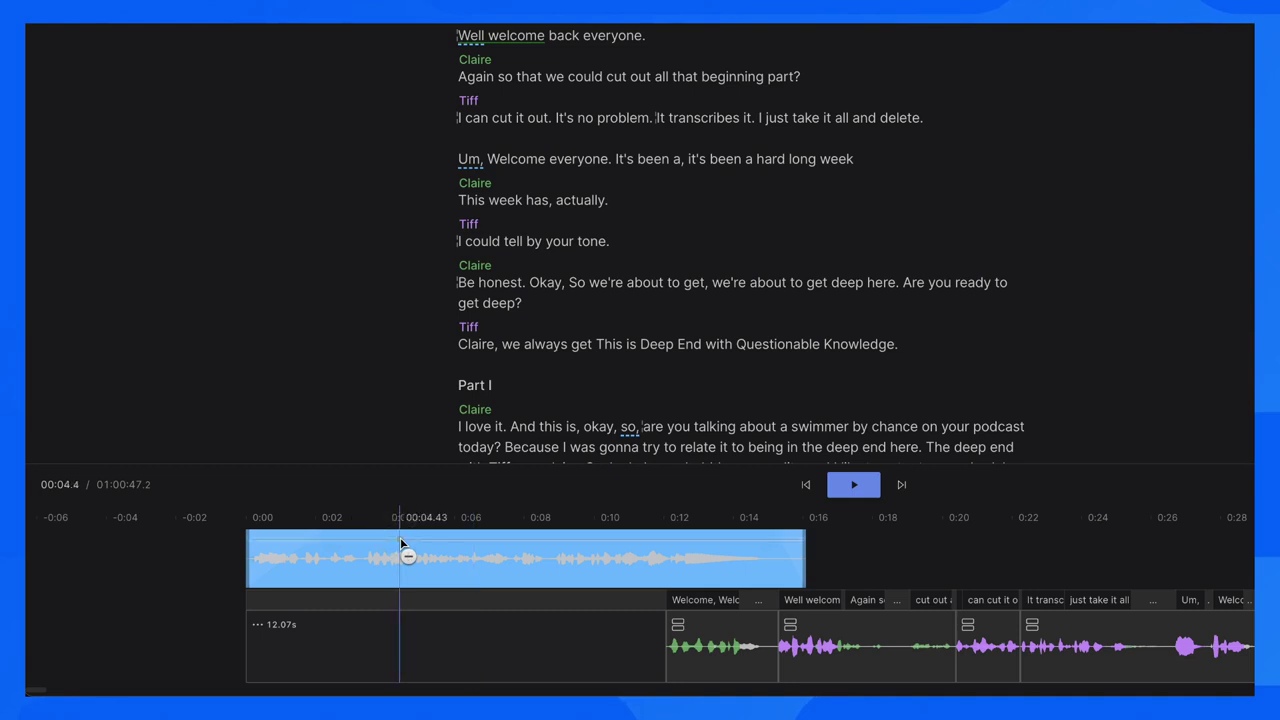
pyautogui.click(481, 540)
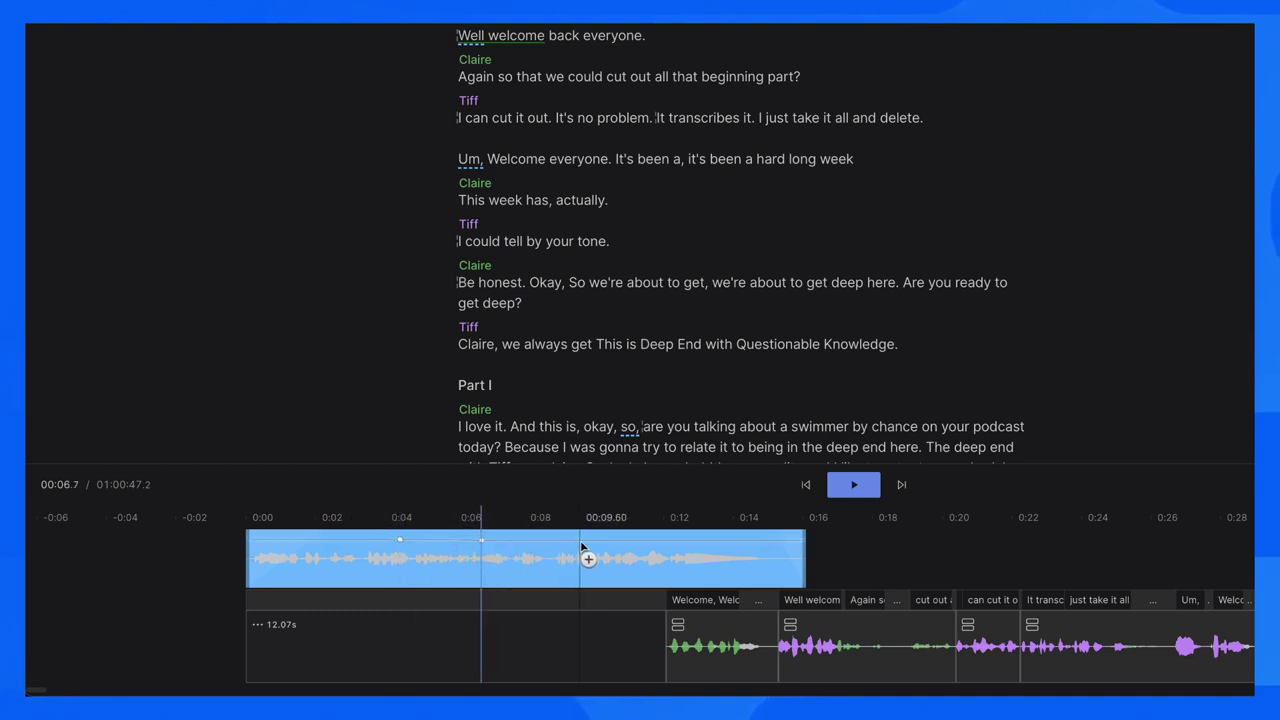
# Step: Trim the intro music clip's end so it finishes around 0:11
pyautogui.click(181, 585)
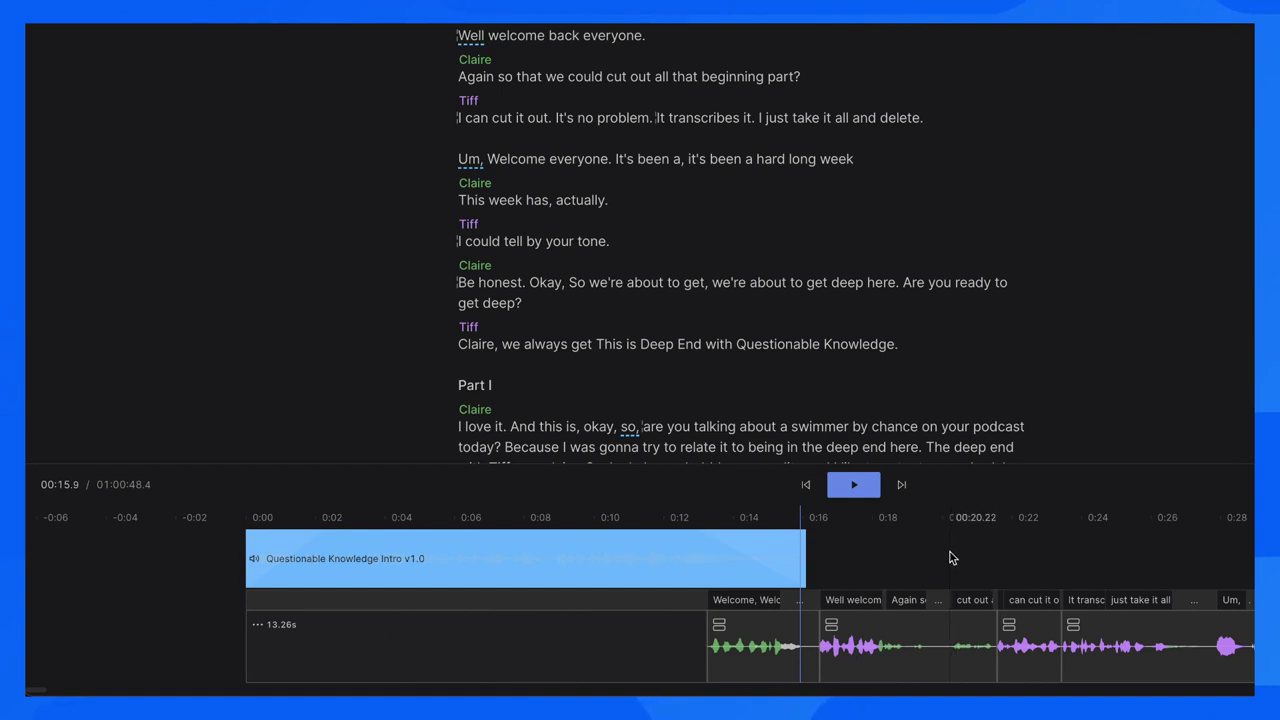
pyautogui.click(806, 563)
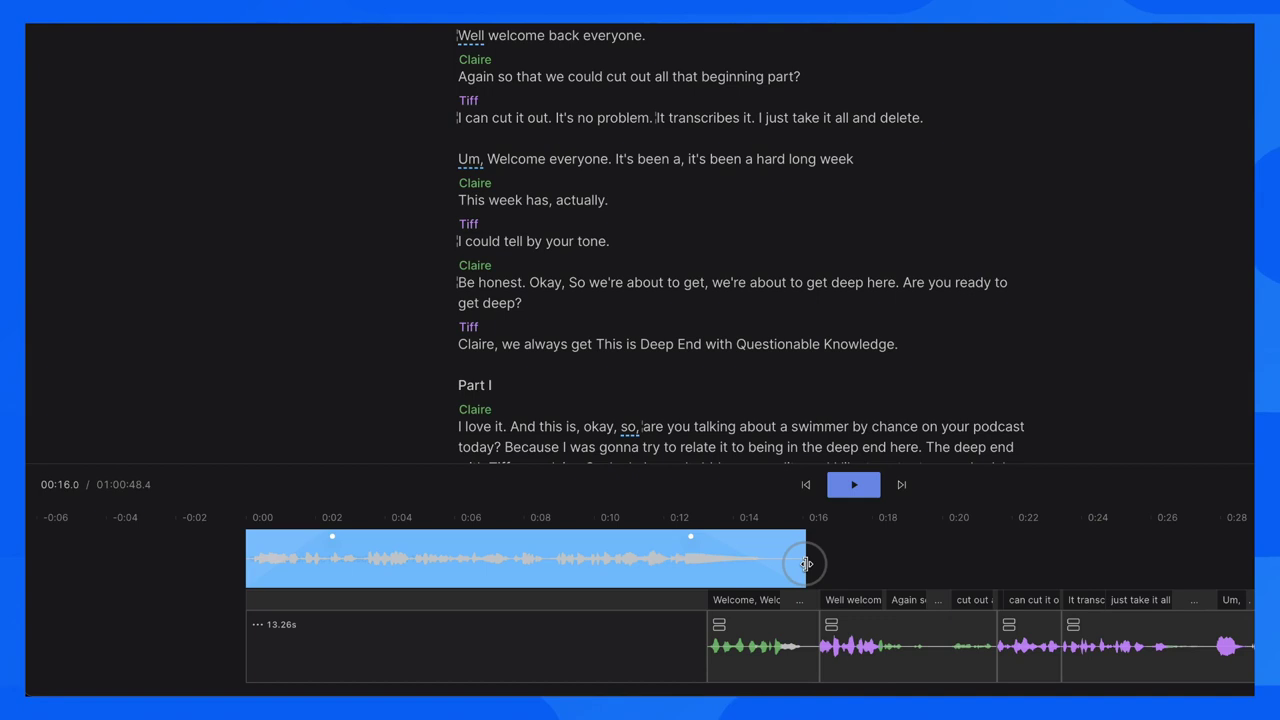
pyautogui.moveTo(806, 563); pyautogui.dragTo(624, 576)
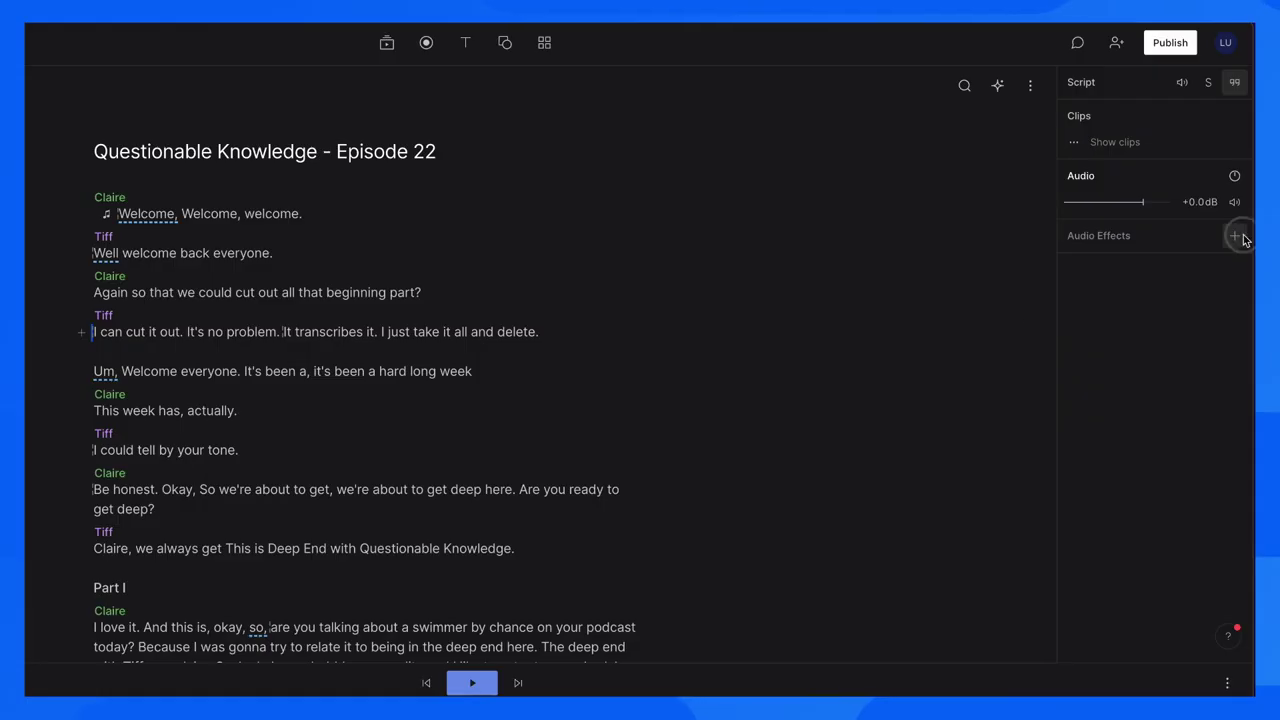
pyautogui.click(1236, 236)
pyautogui.moveTo(1203, 209)
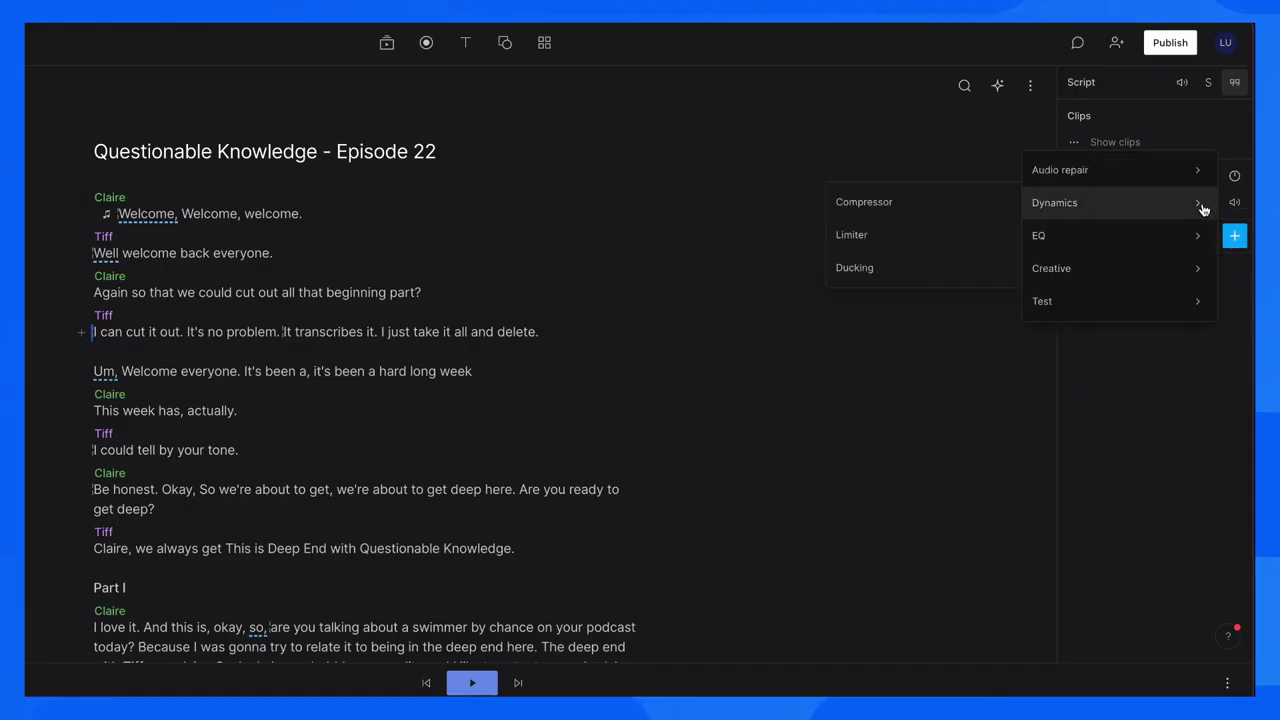
pyautogui.moveTo(1195, 235)
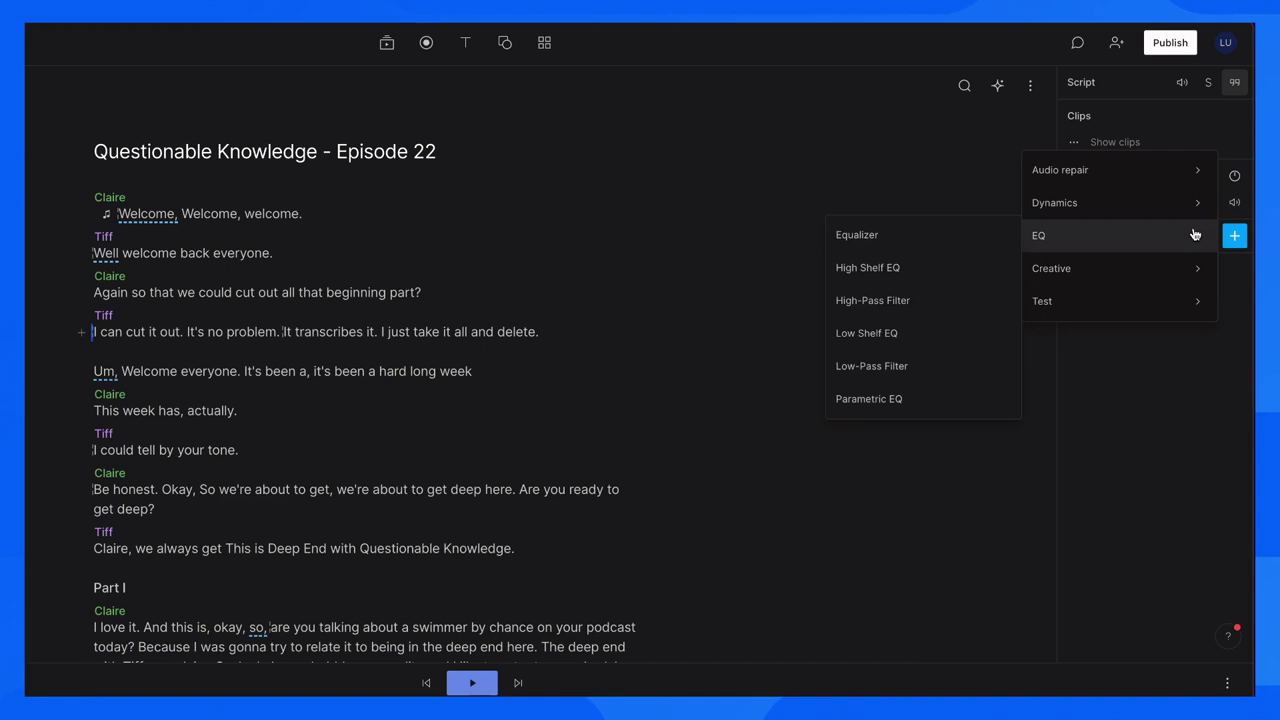
pyautogui.moveTo(1184, 268)
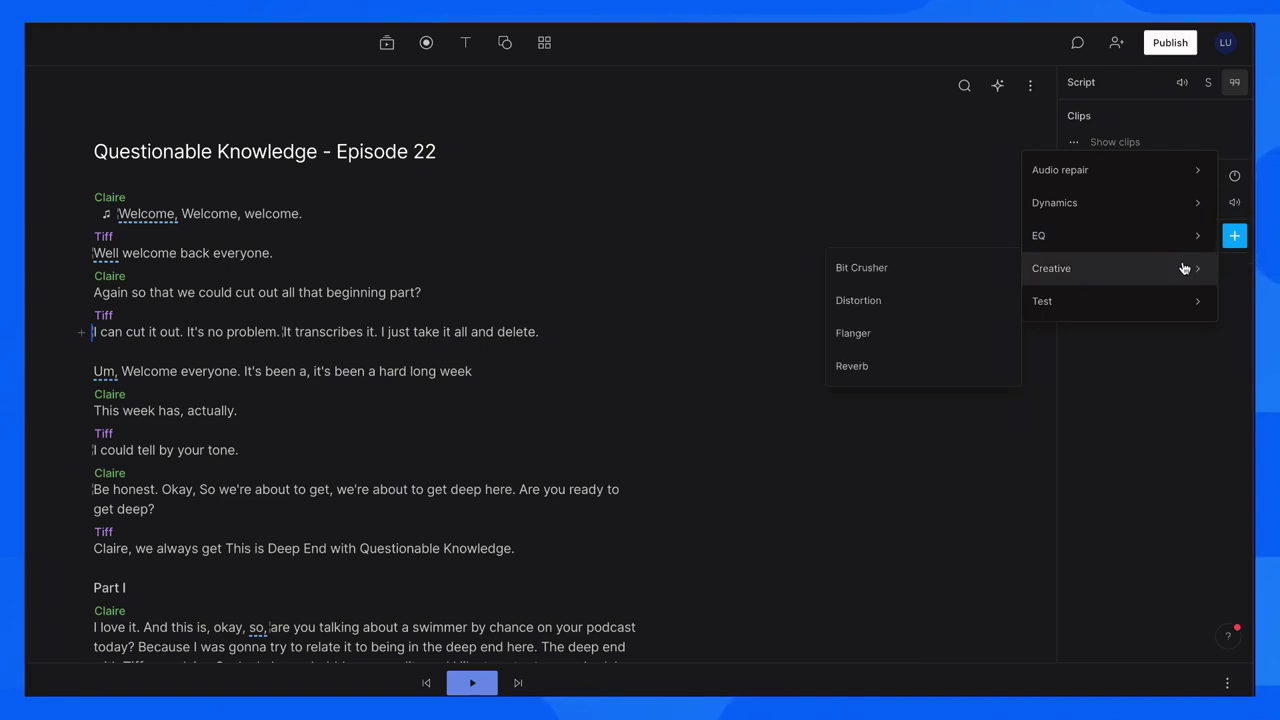
pyautogui.moveTo(1173, 303)
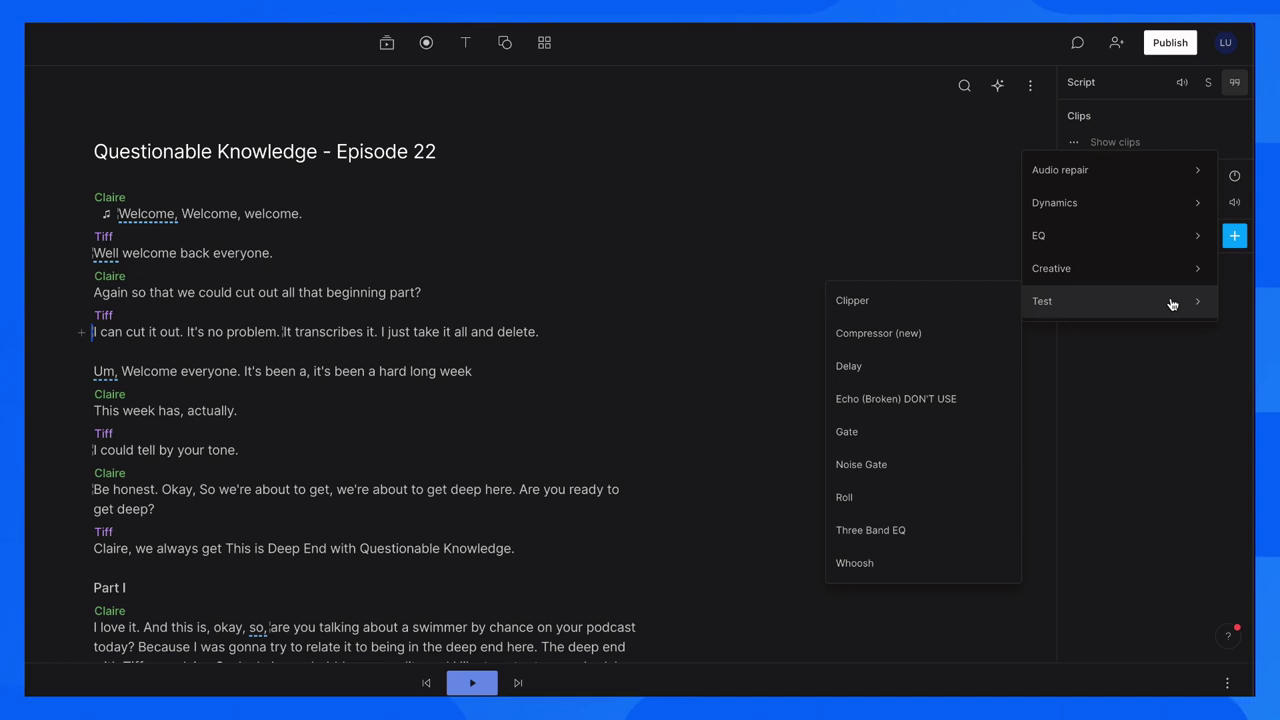
pyautogui.click(1177, 393)
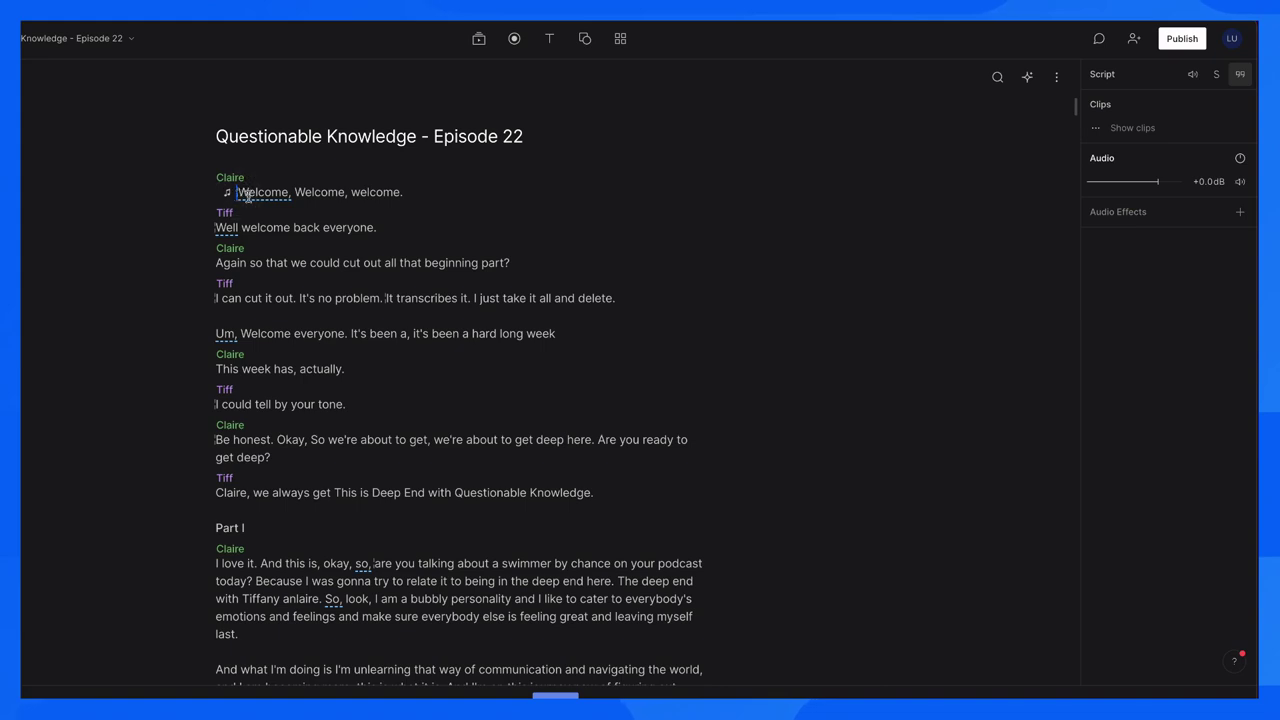
# Step: Through Edit sequence, add Studio Sound to the second speaker's track at 40% intensity
pyautogui.click(1240, 212)
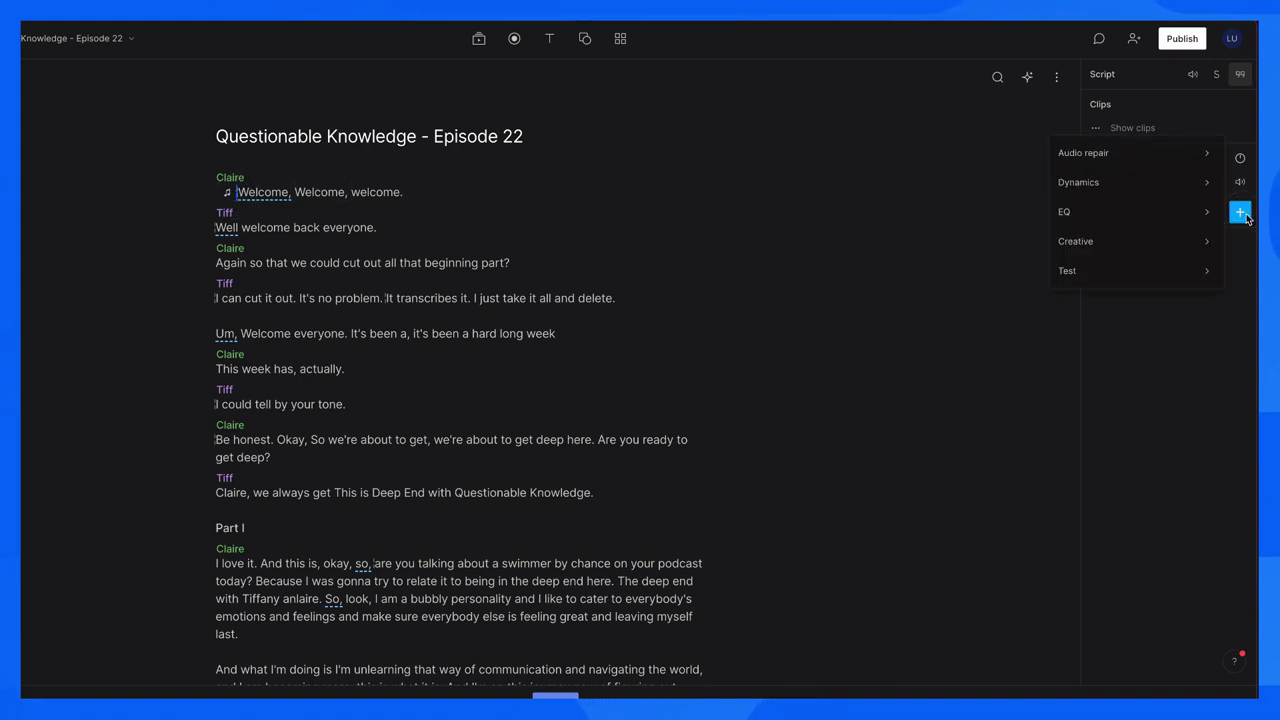
pyautogui.moveTo(1208, 159)
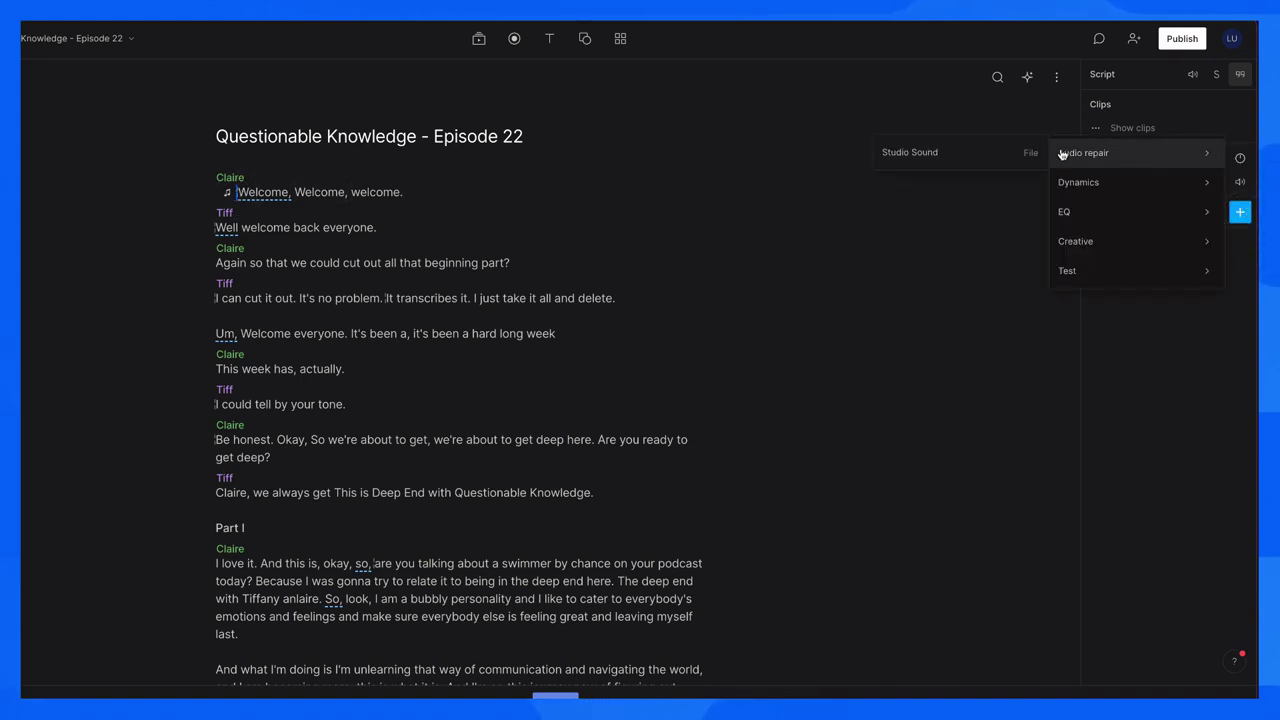
pyautogui.click(535, 278)
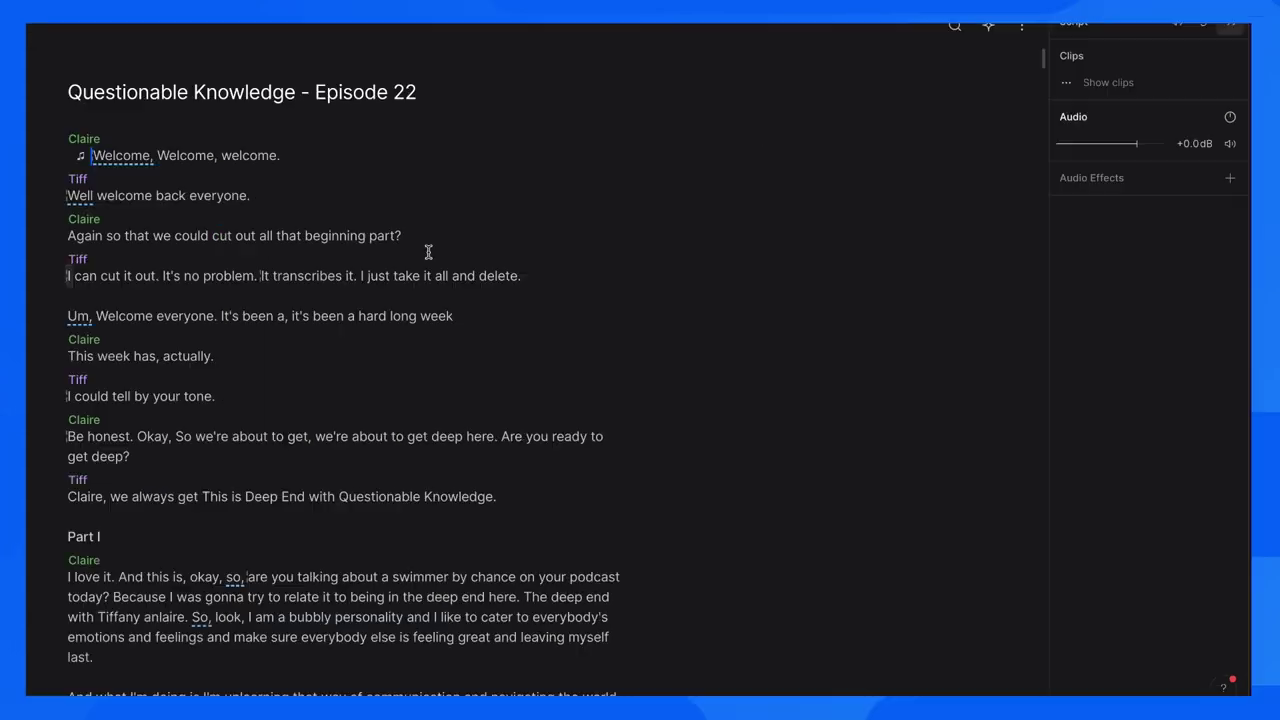
pyautogui.rightClick(535, 278)
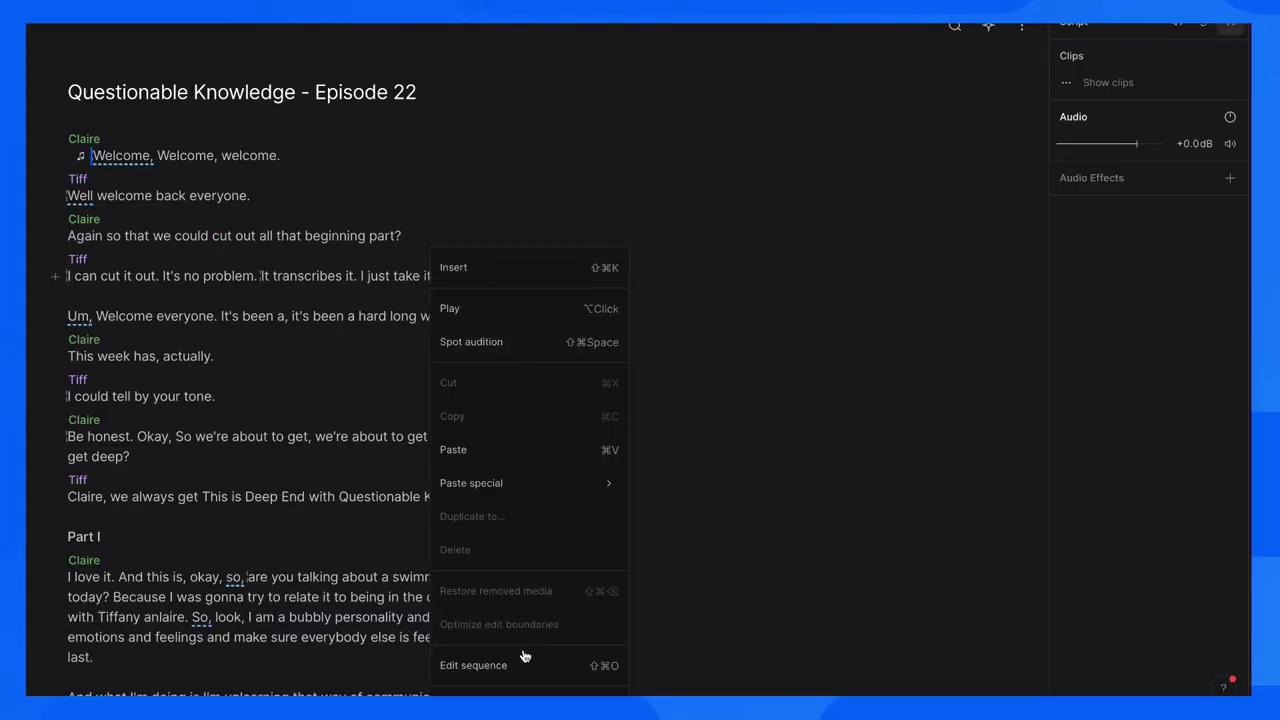
pyautogui.click(524, 655)
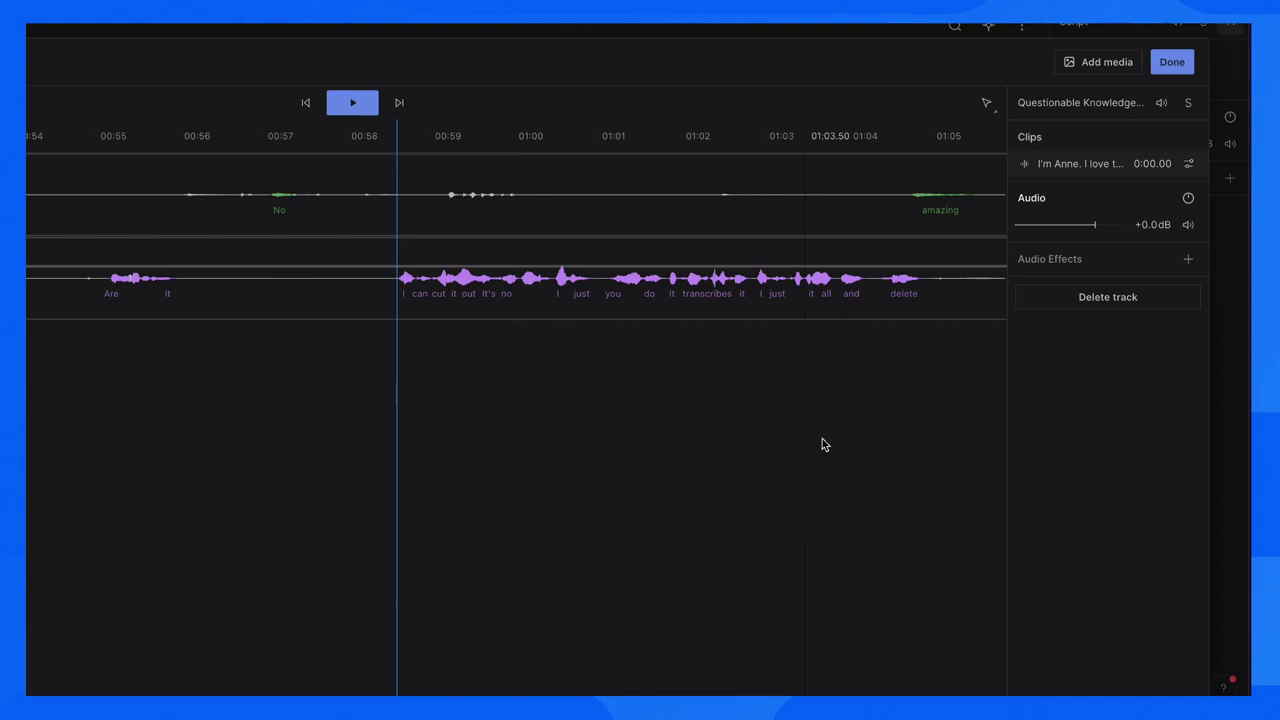
pyautogui.click(829, 294)
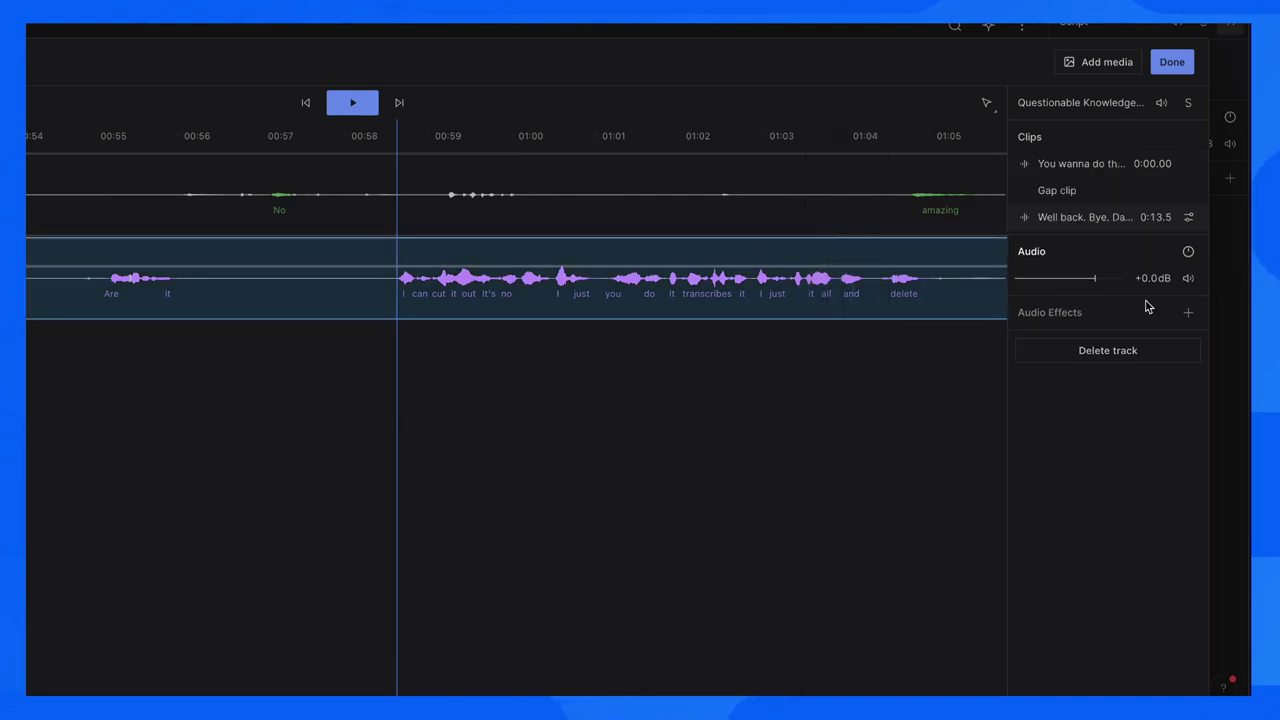
pyautogui.click(1188, 314)
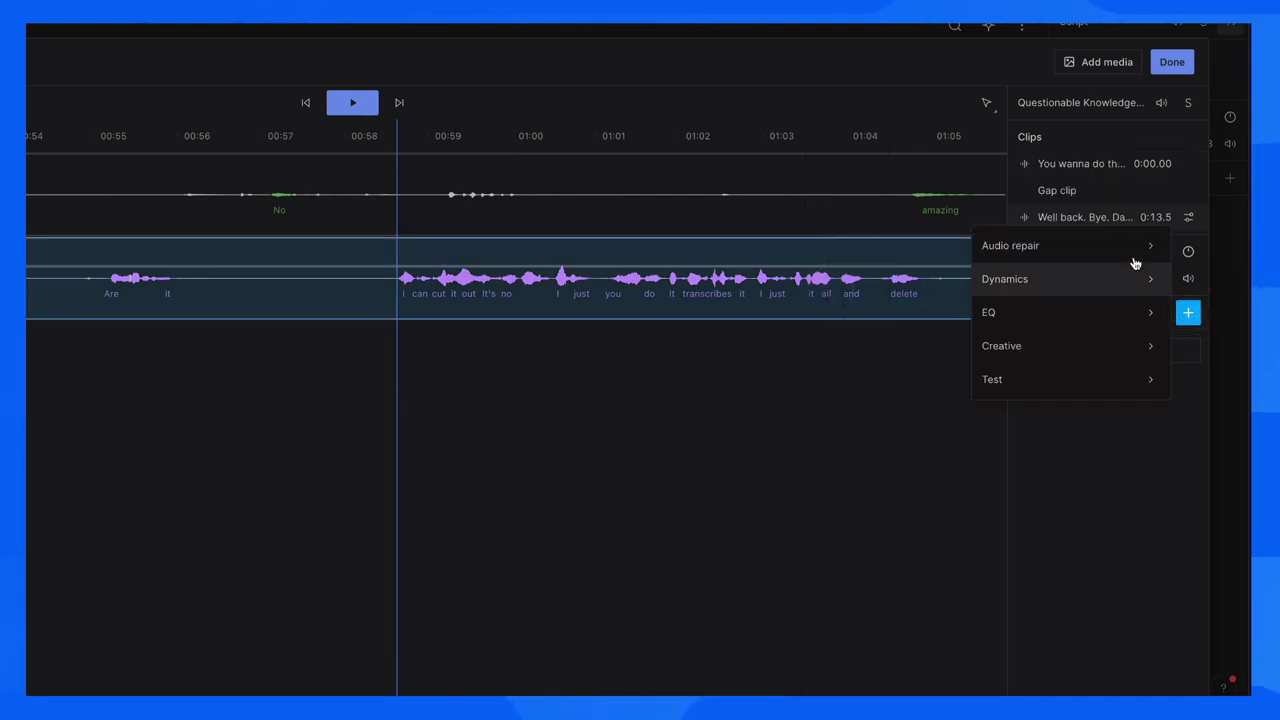
pyautogui.moveTo(1103, 241)
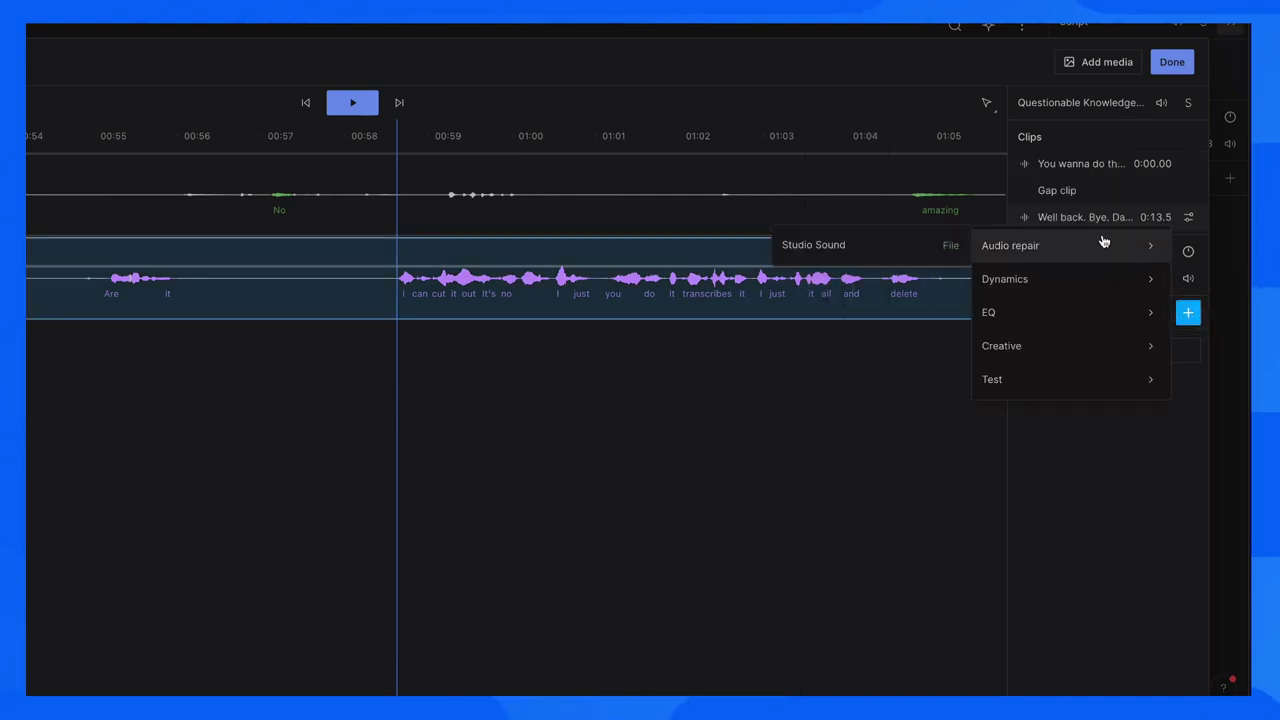
pyautogui.click(910, 245)
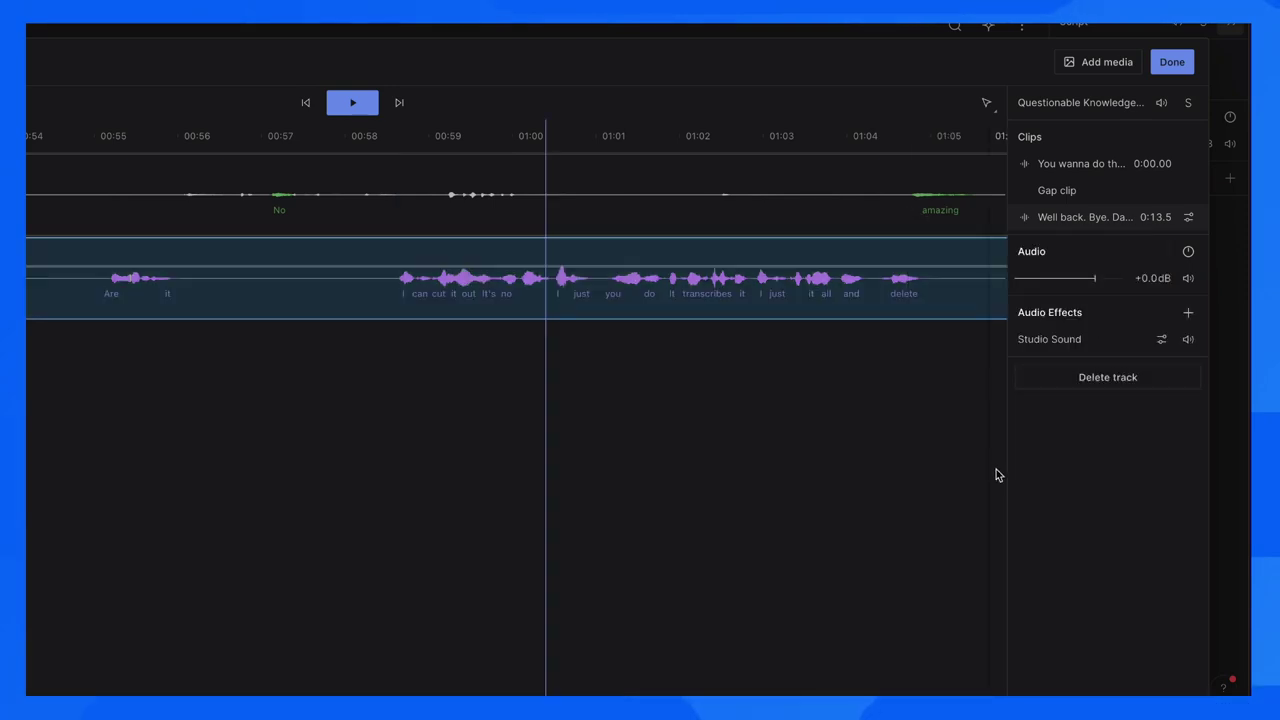
pyautogui.click(1163, 340)
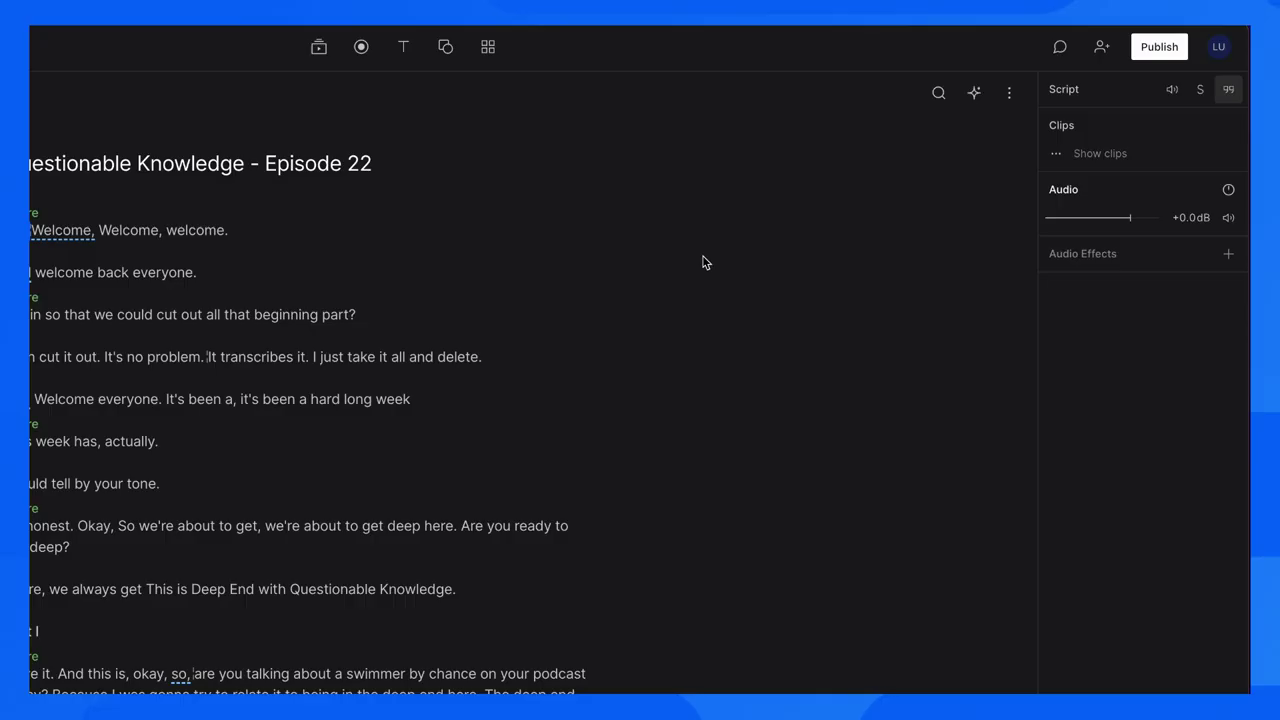
# Step: Publish Questionable Knowledge - Episode 22 as a web link and view the published page
pyautogui.click(1160, 49)
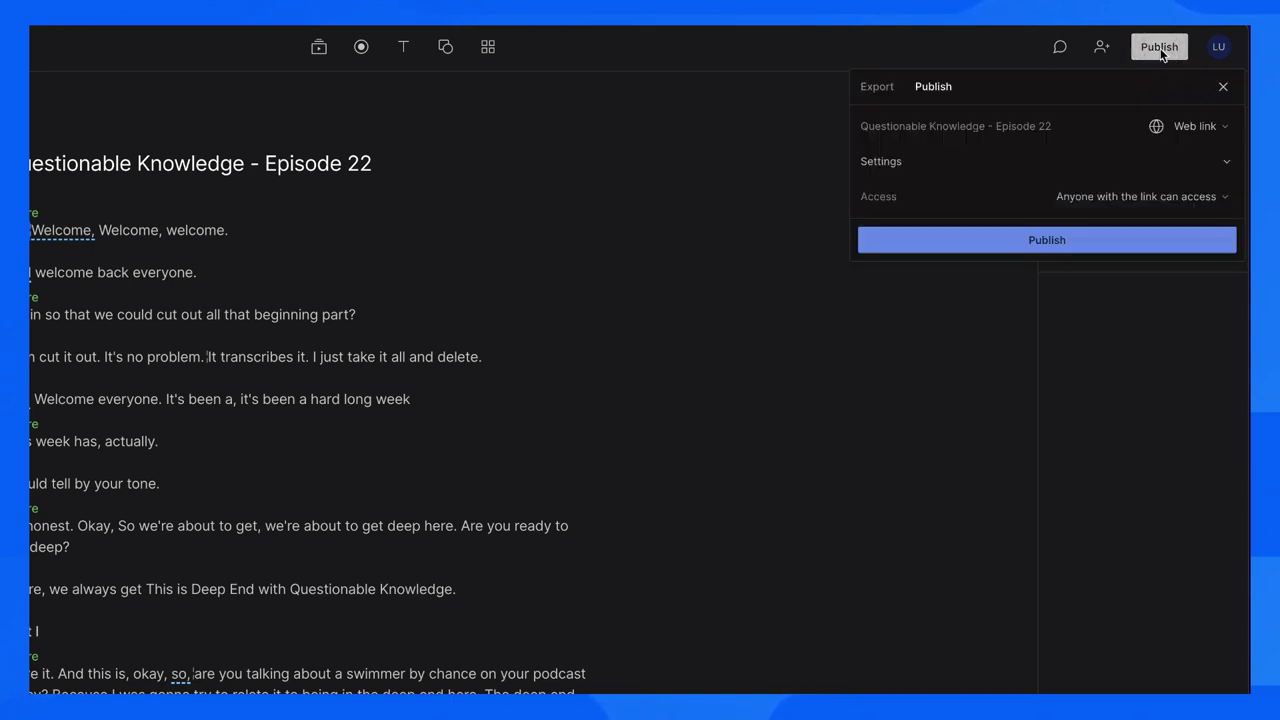
pyautogui.click(1236, 128)
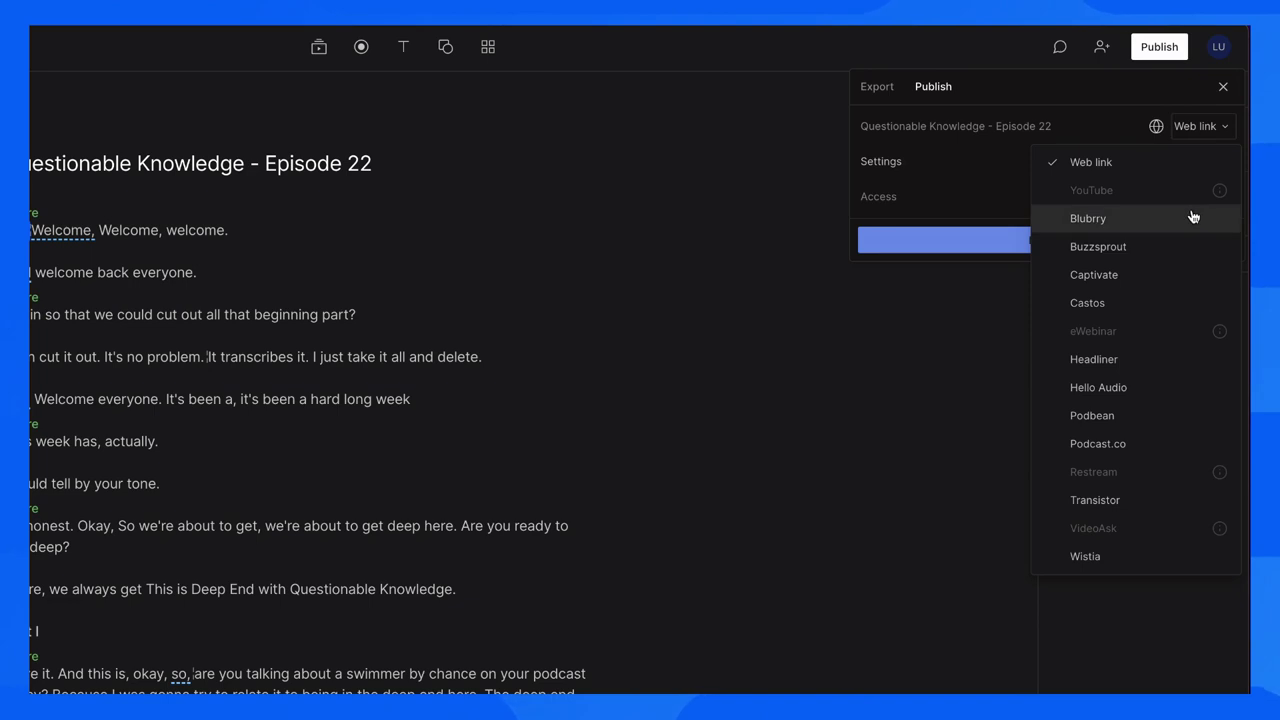
pyautogui.click(1231, 134)
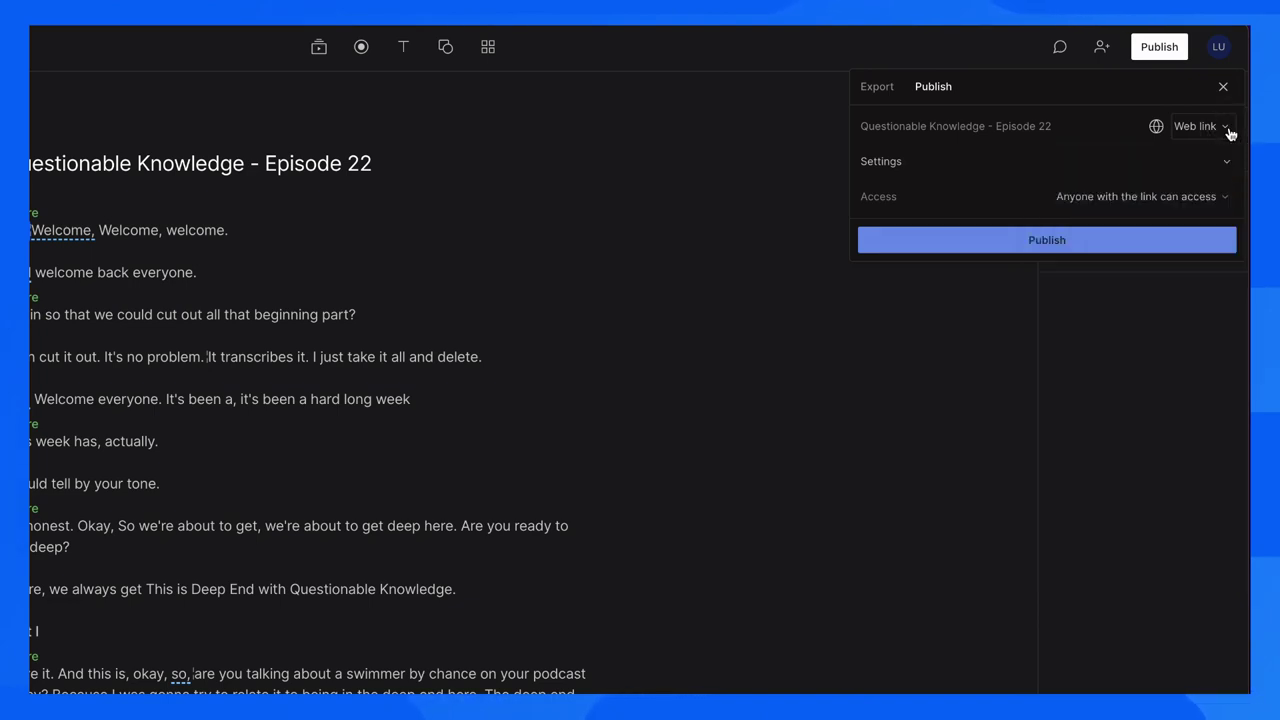
pyautogui.click(1232, 166)
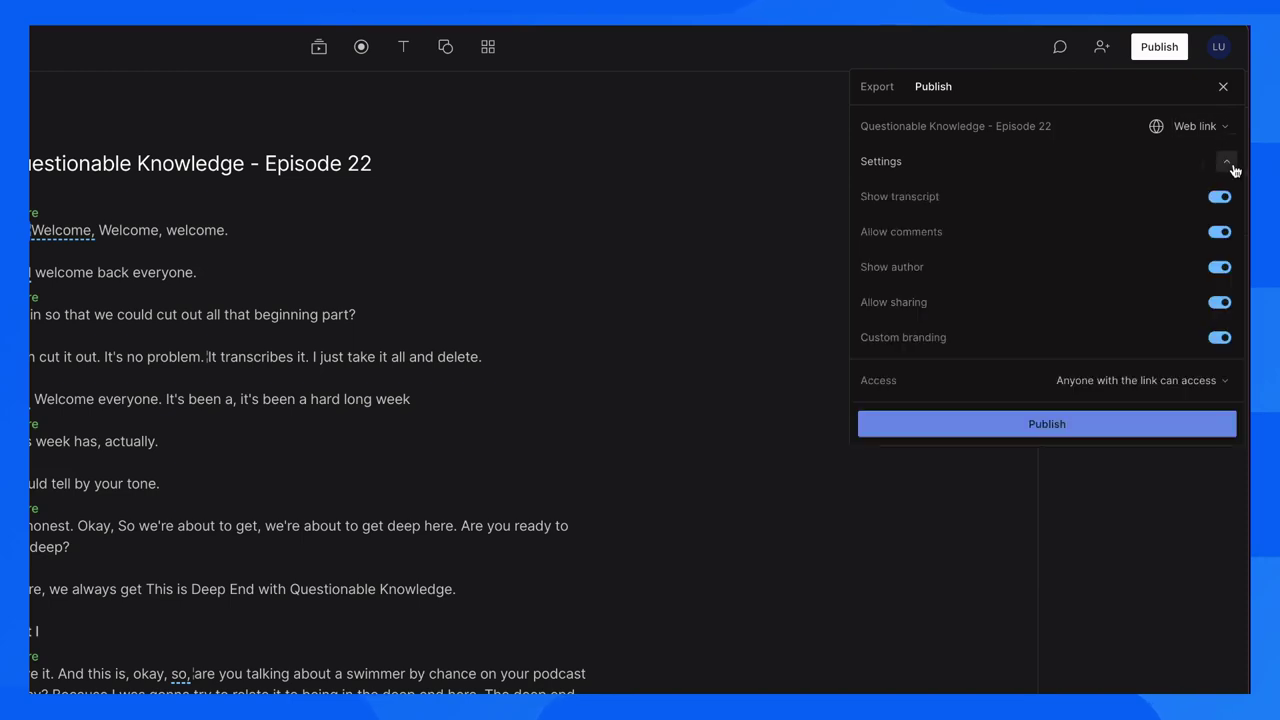
pyautogui.click(1232, 166)
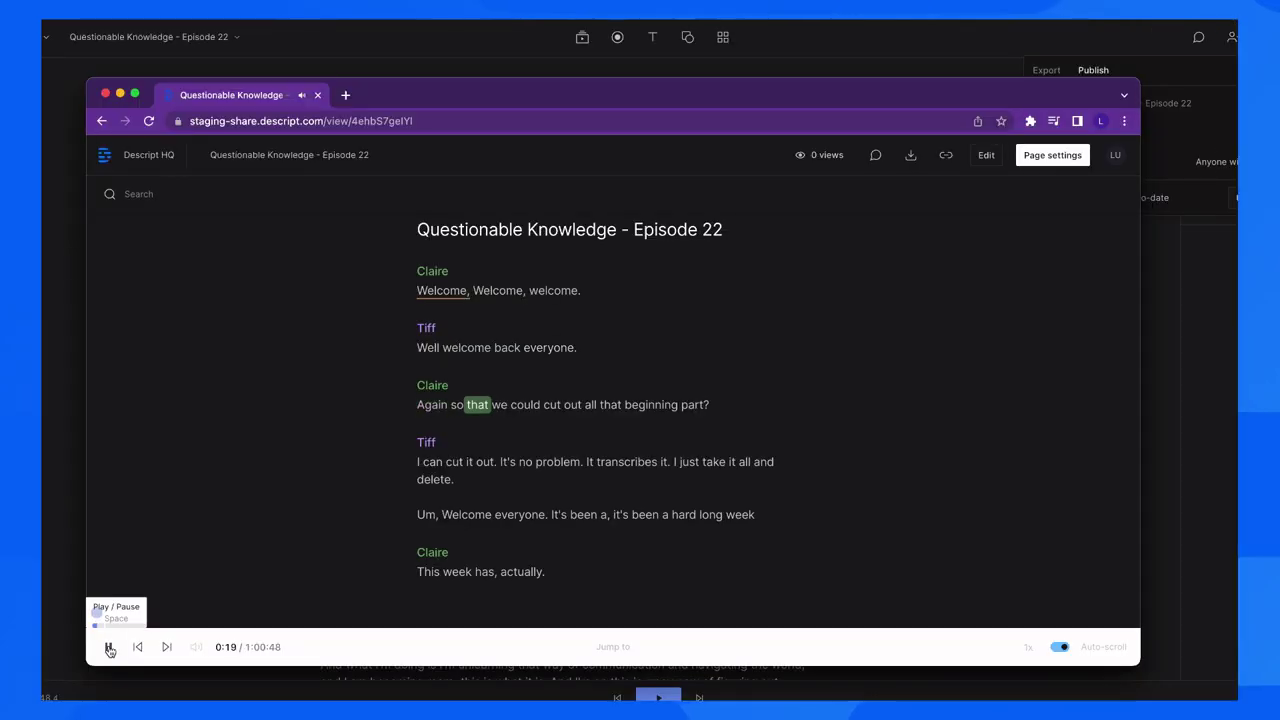
pyautogui.click(109, 650)
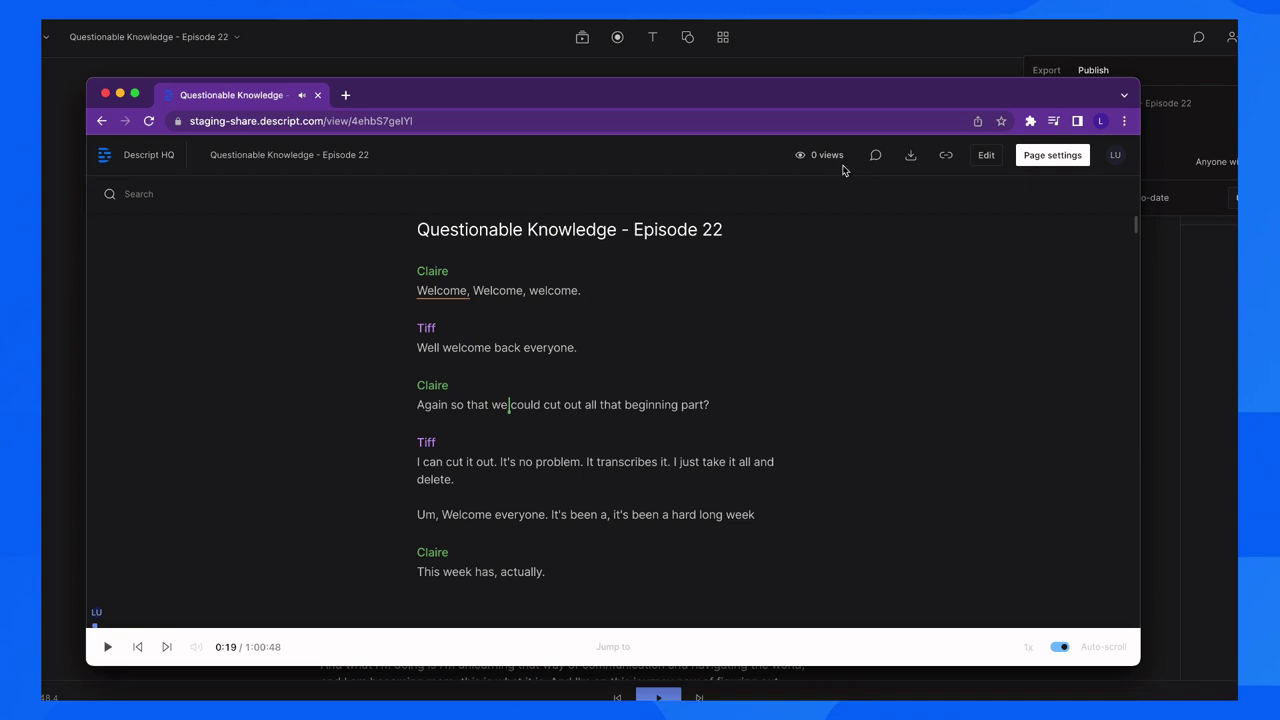
pyautogui.click(873, 158)
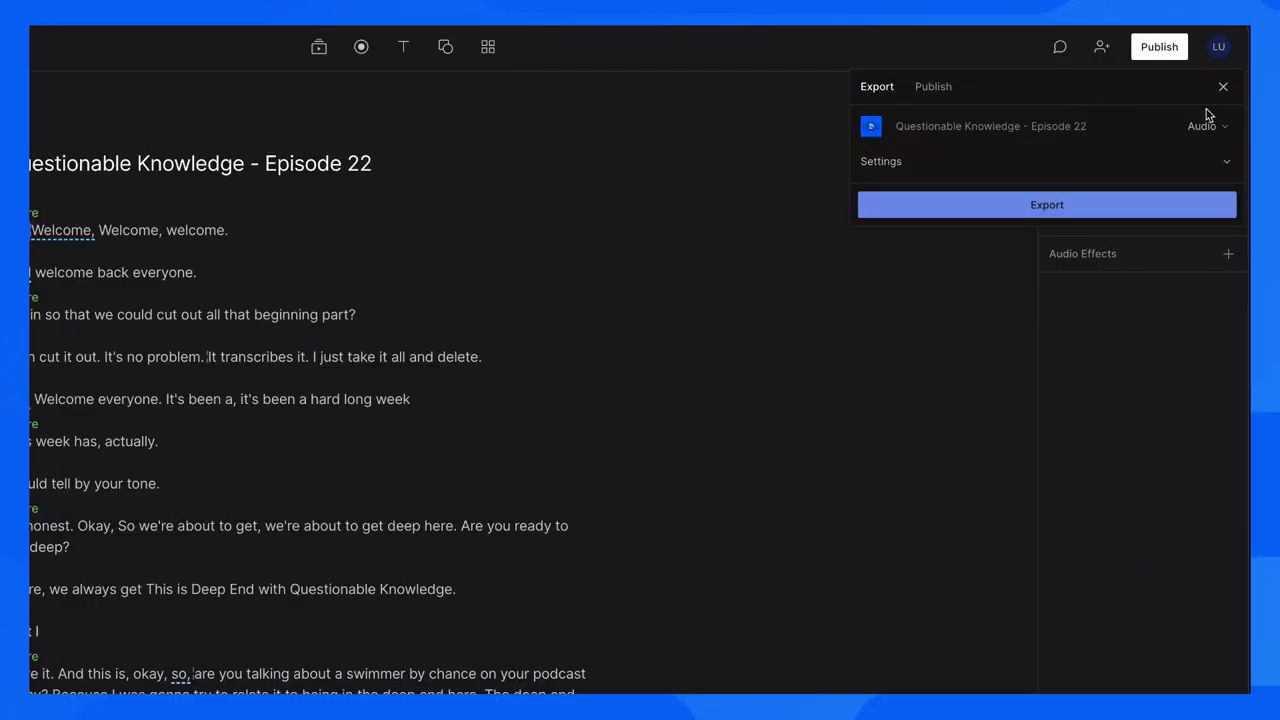
# Step: Keep Audio as the export format and review its WAV quality and metadata settings
pyautogui.click(1206, 126)
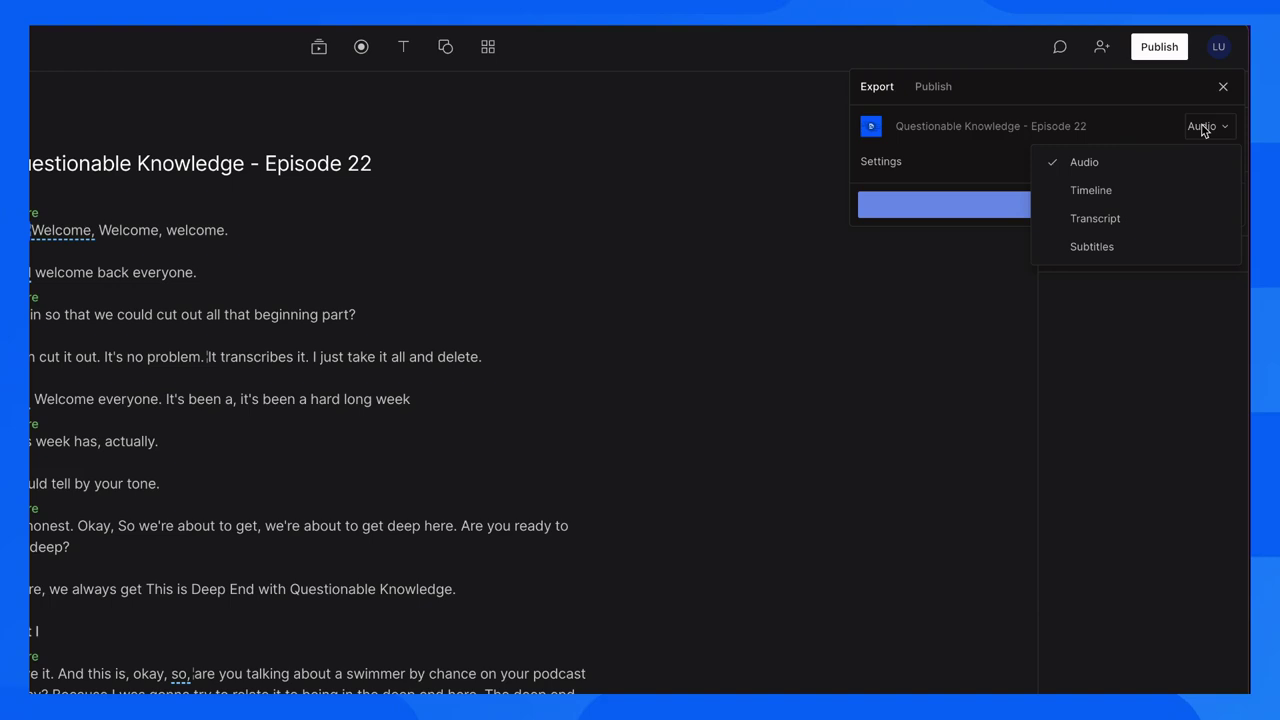
pyautogui.click(1203, 131)
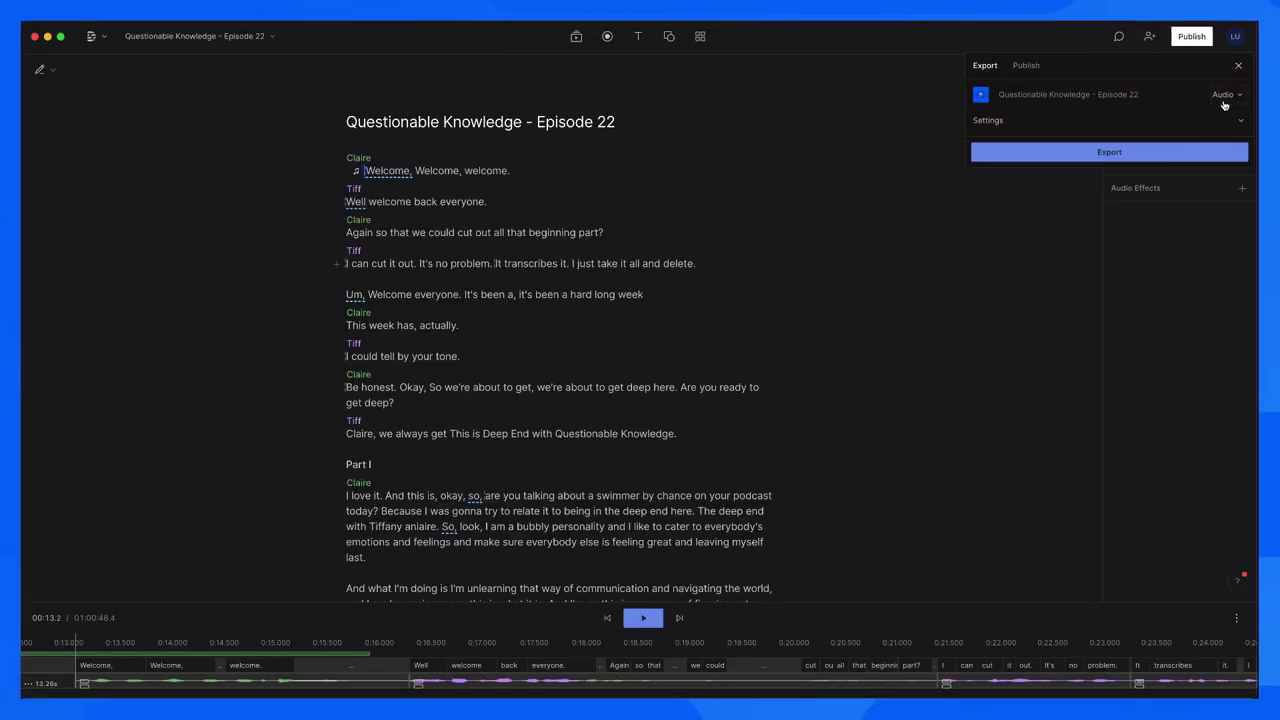
pyautogui.click(1242, 121)
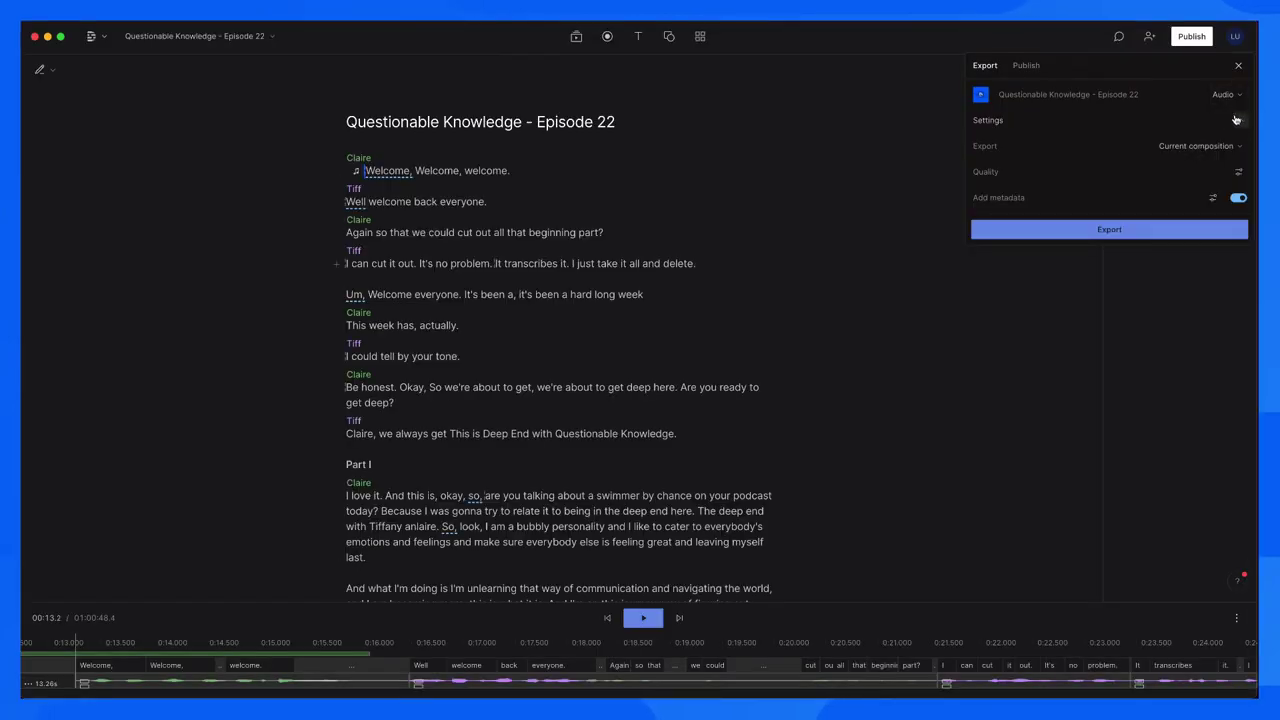
pyautogui.click(1238, 175)
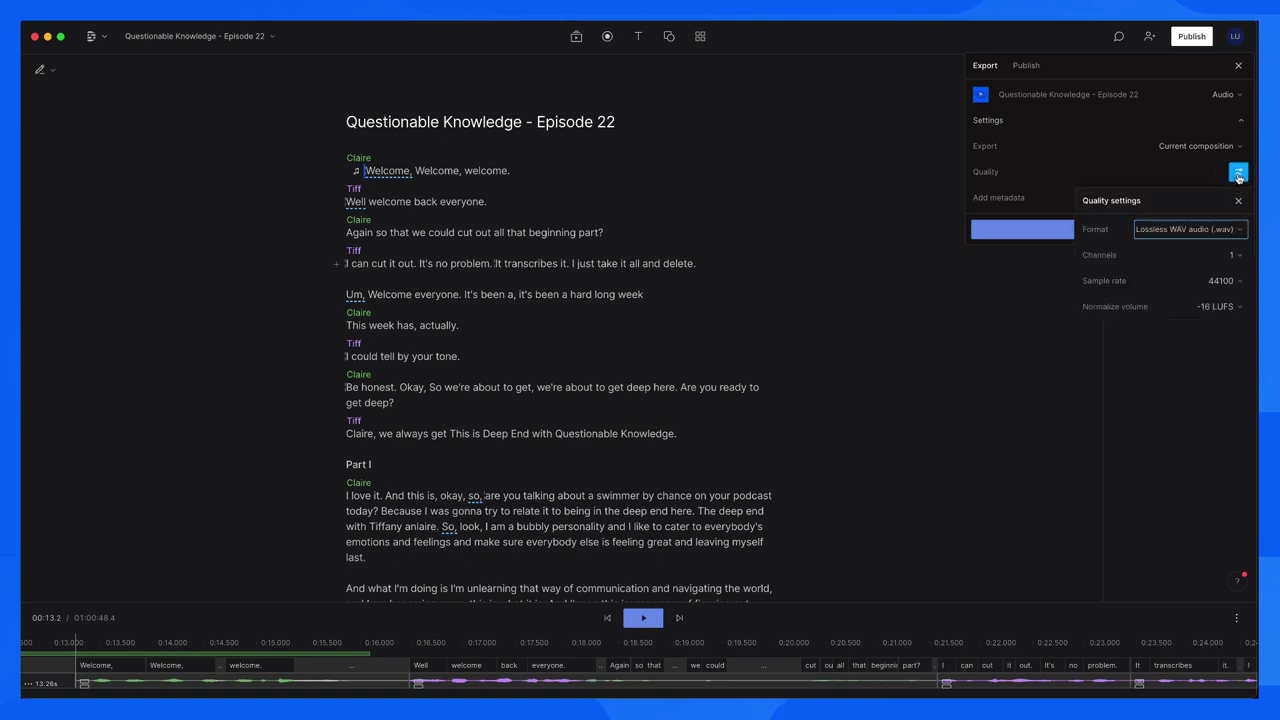
pyautogui.click(1239, 176)
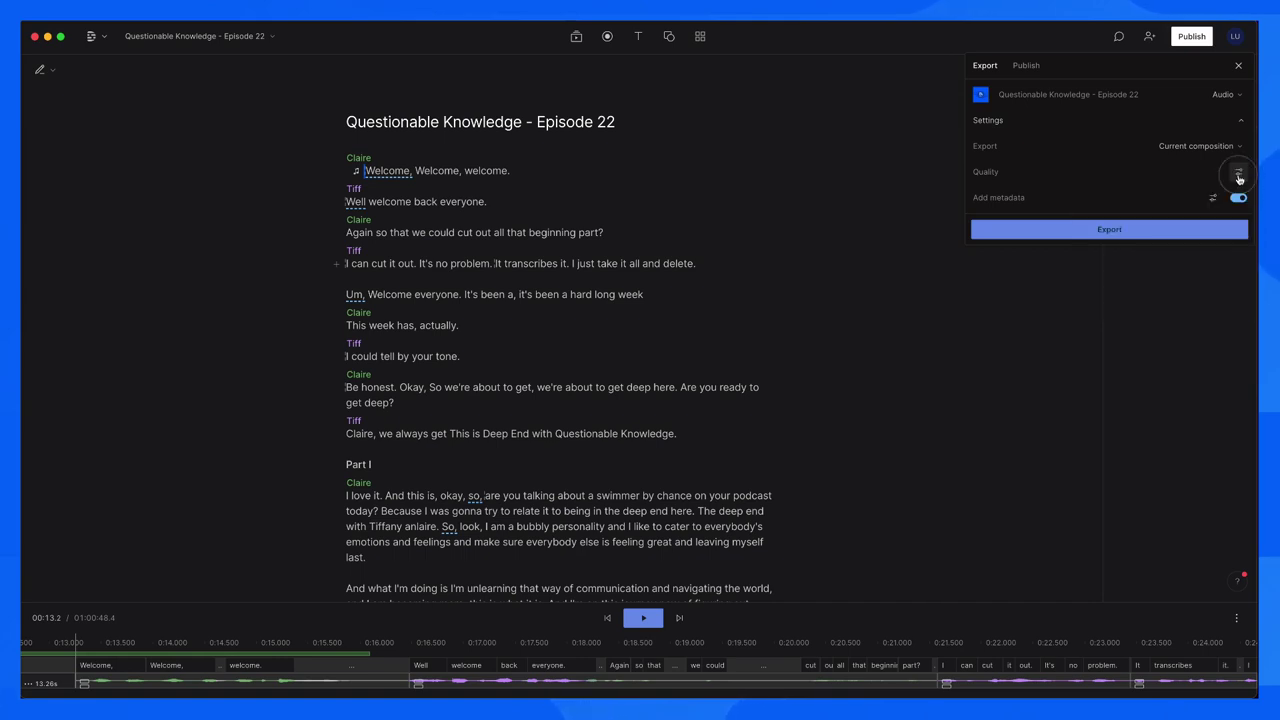
pyautogui.click(1211, 202)
pyautogui.click(1211, 205)
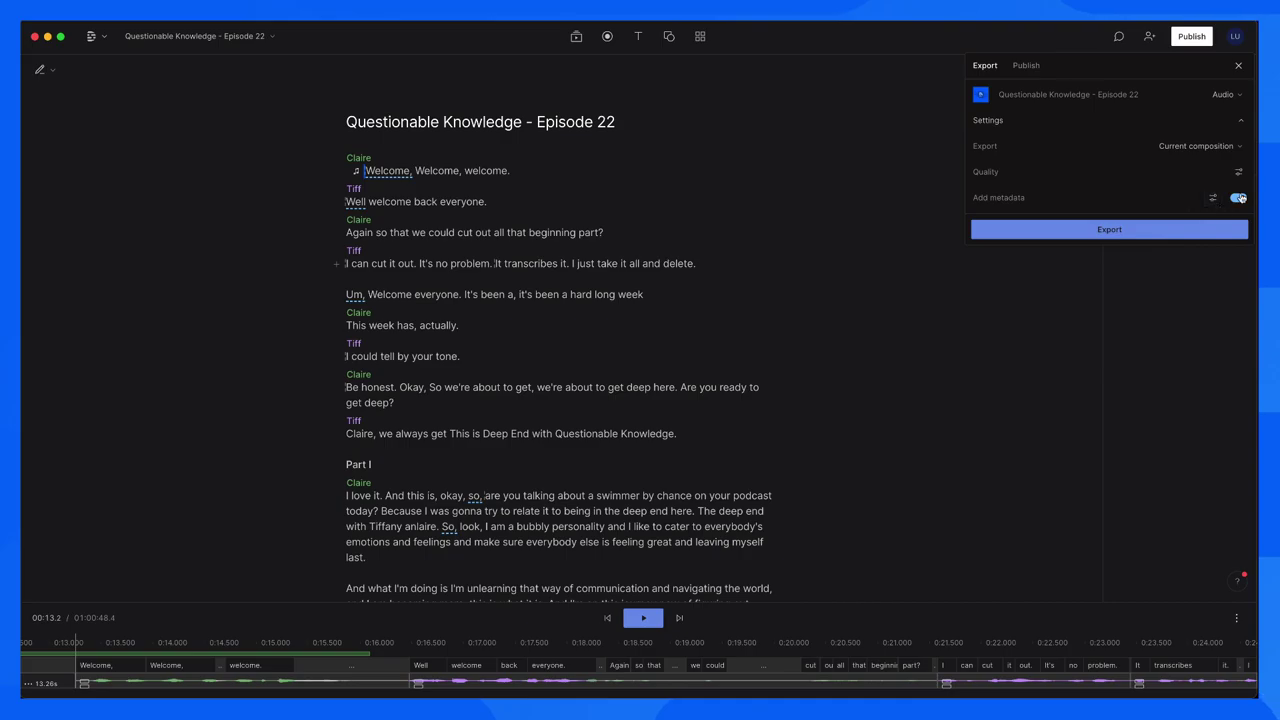